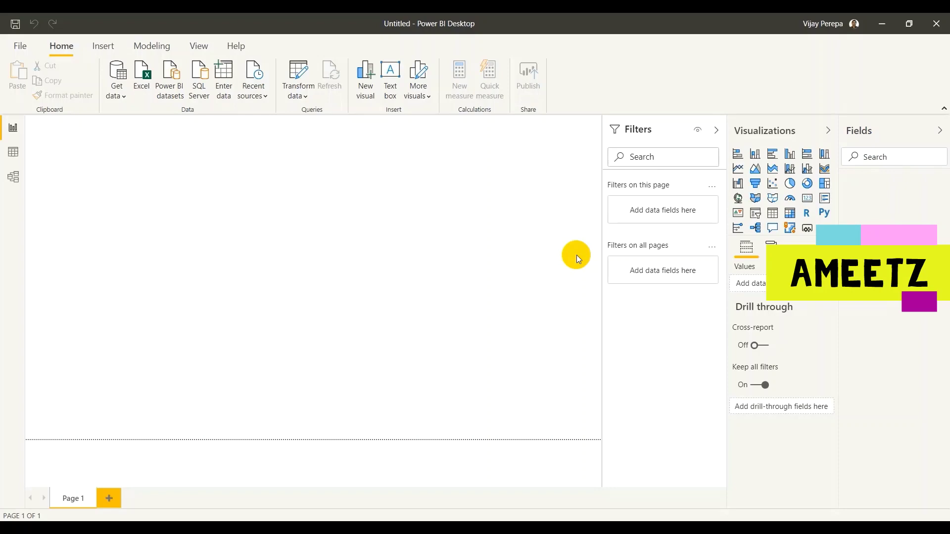
# Step: Create a manually entered table with a column named DAte containing the values 01 Jan2019 and 02 feb 2020
pyautogui.click(231, 82)
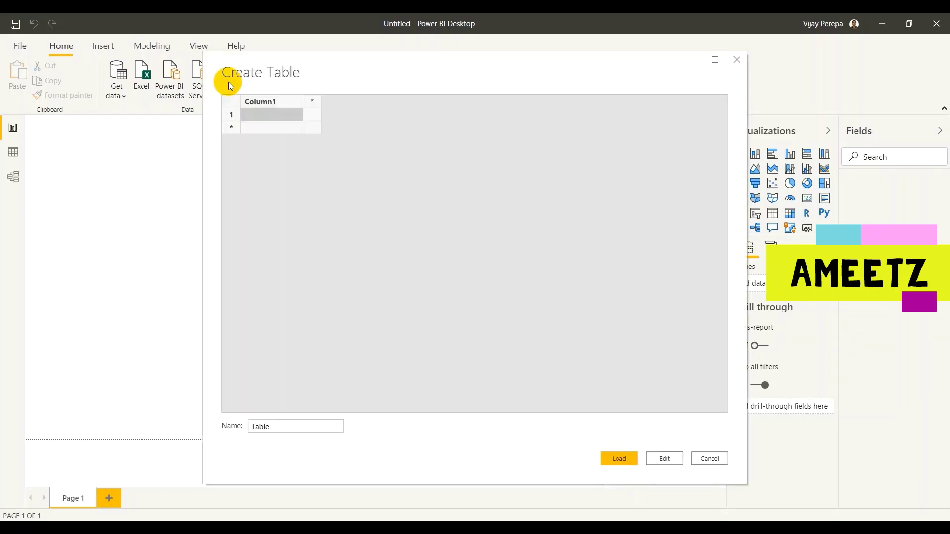
pyautogui.click(259, 103)
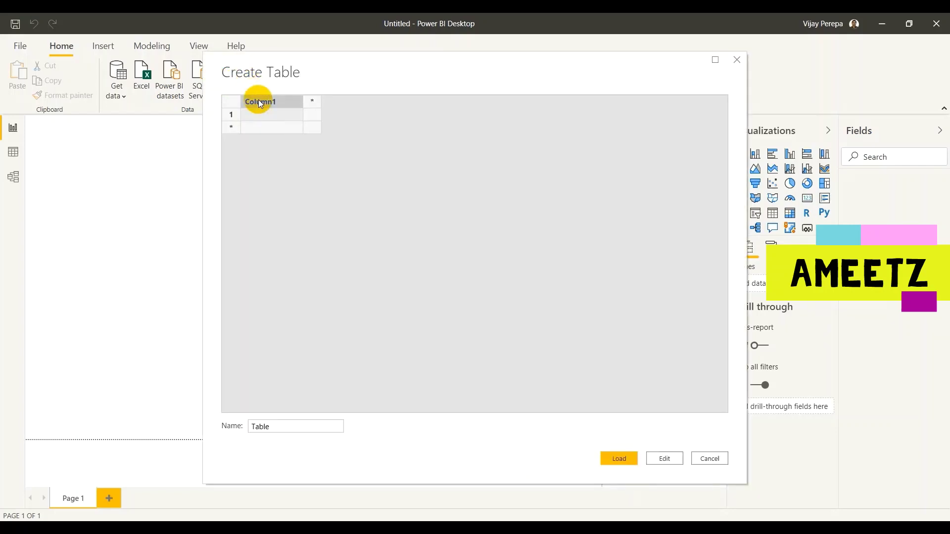
pyautogui.doubleClick(258, 101)
pyautogui.write('DAte')
pyautogui.click(281, 114)
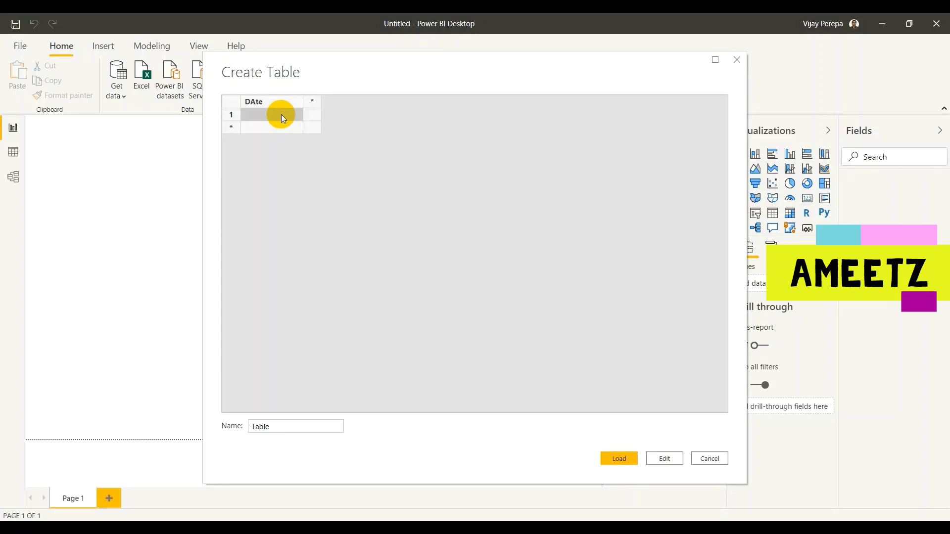
pyautogui.write('01 Jan2019')
pyautogui.click(281, 132)
pyautogui.write('02 feb 2020')
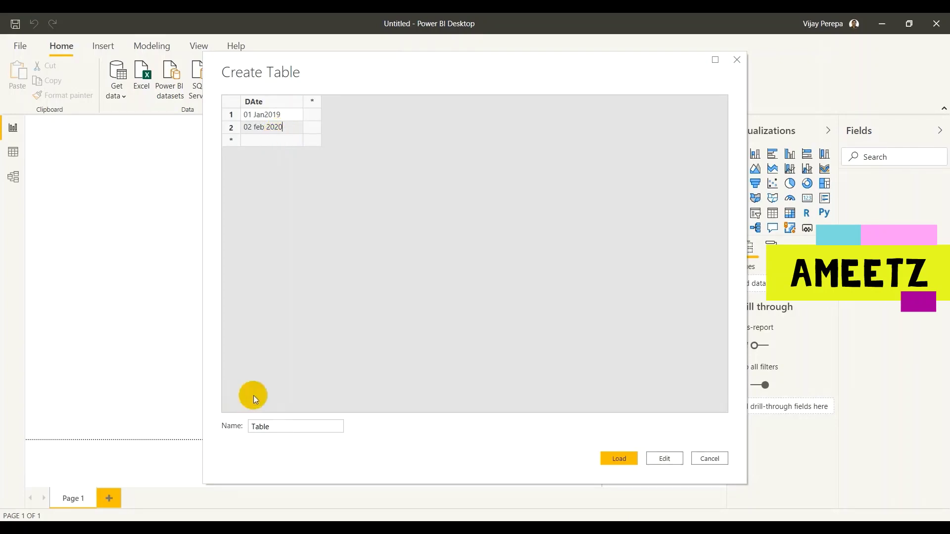
# Step: Name the new table Data and load it into the model
pyautogui.doubleClick(286, 426)
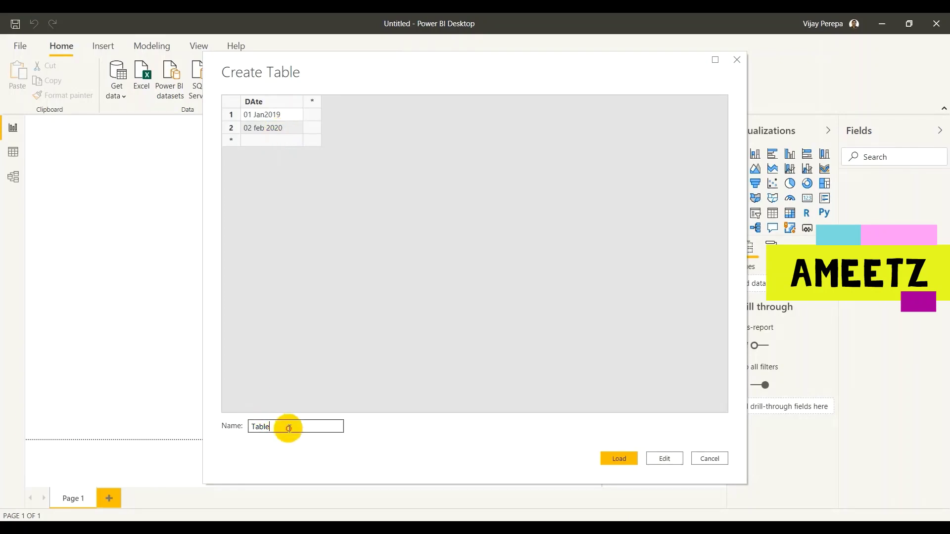
pyautogui.write('Data')
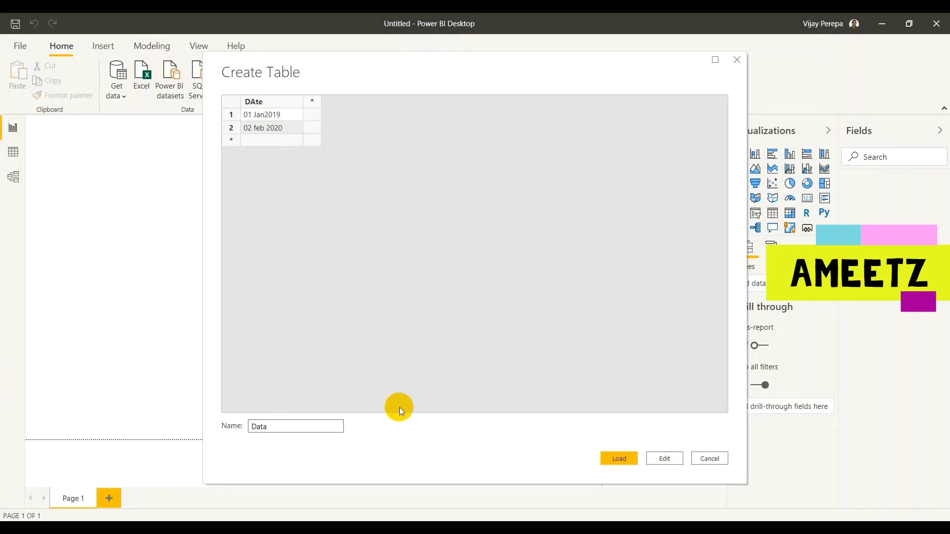
pyautogui.click(620, 458)
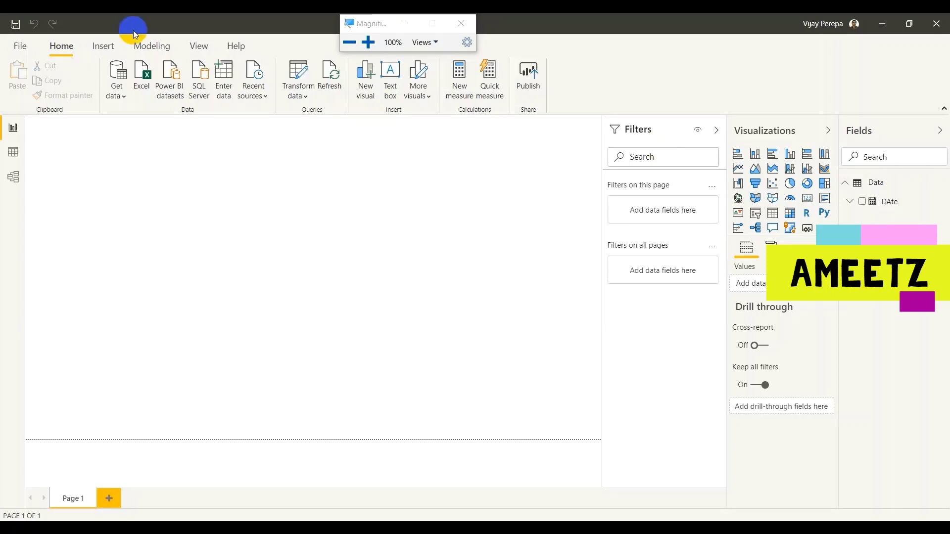
# Step: Add a calculated table and begin its DAX formula with the table name DATES =
pyautogui.click(142, 46)
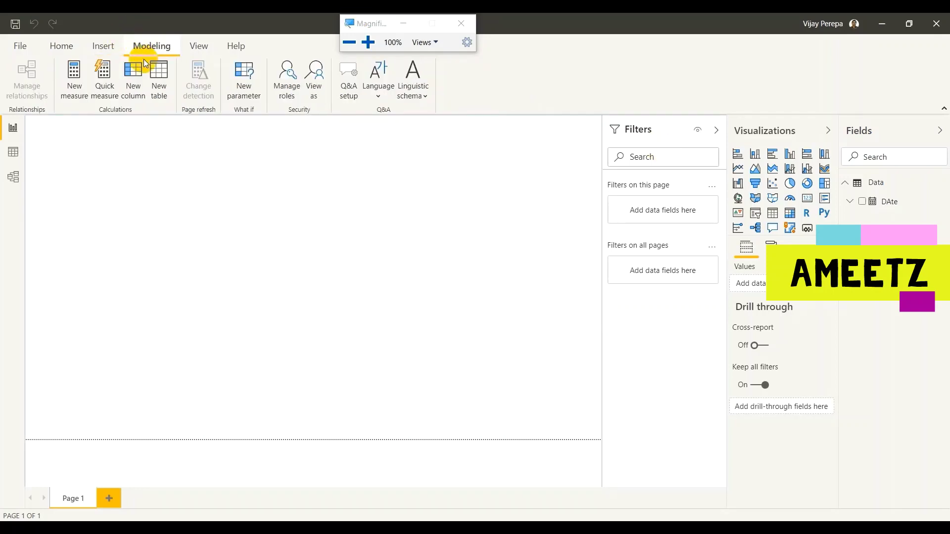
pyautogui.click(159, 91)
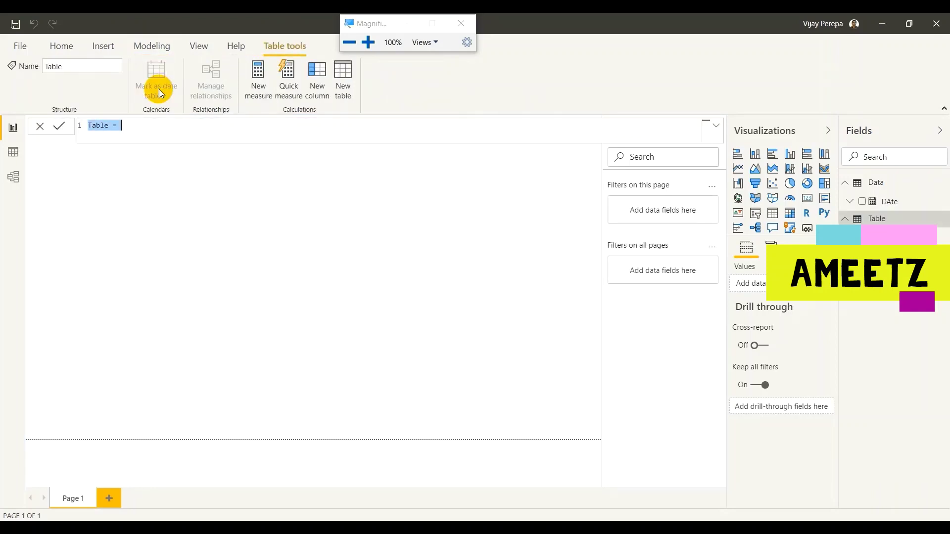
pyautogui.write('DATES =')
pyautogui.hotkey('shift', 'Return')
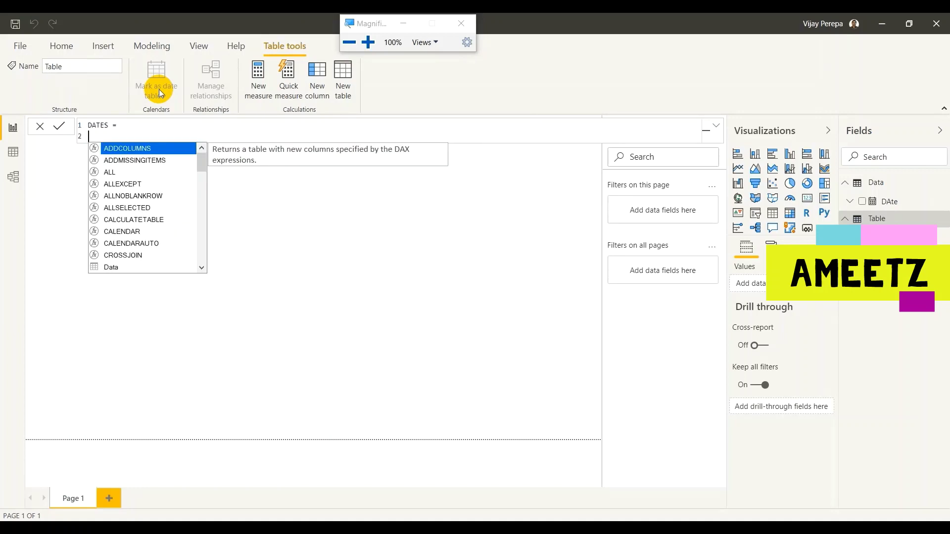
# Step: Define the variable BASETABLE = CALENDARAUTO(12) on the second line of the DATES formula
pyautogui.write('VAR')
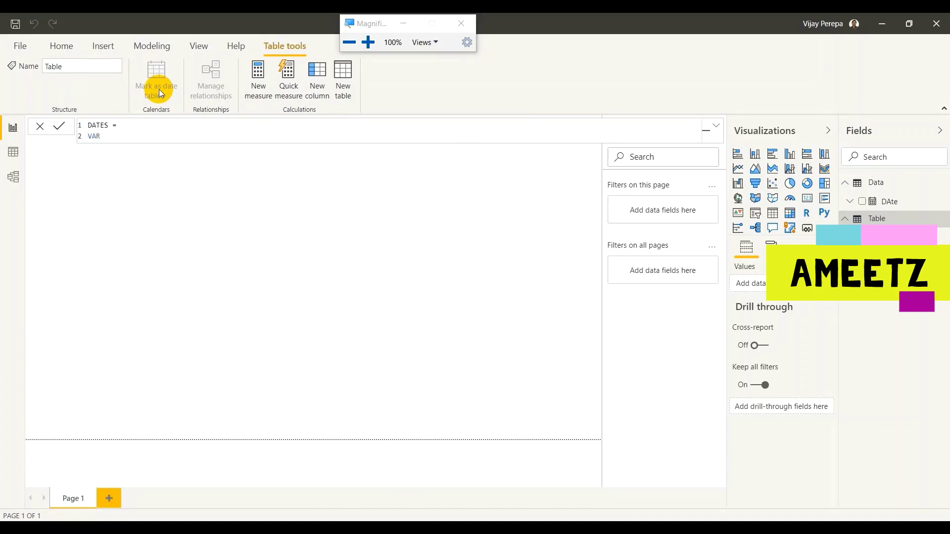
pyautogui.write(' BASETABLE = Cal')
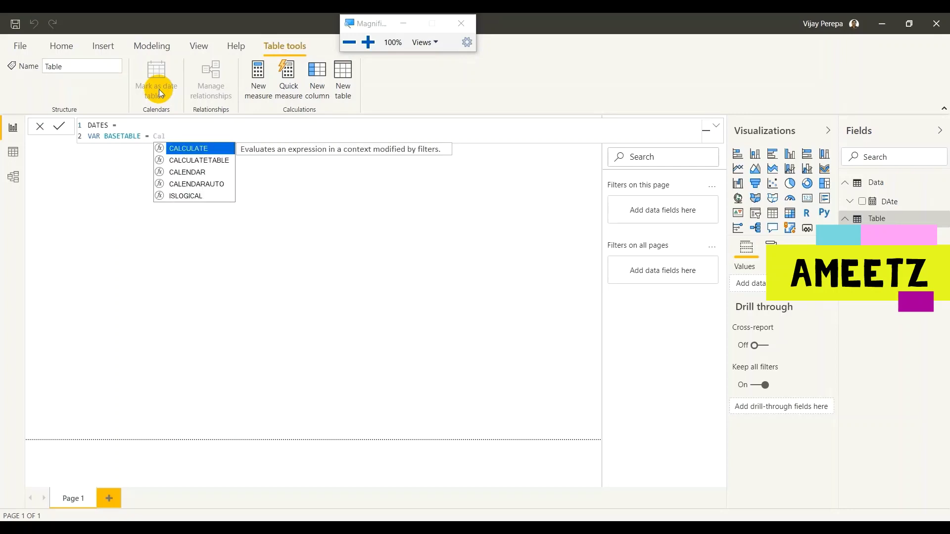
pyautogui.press('Down')
pyautogui.press('Down')
pyautogui.press('Down')
pyautogui.press('Tab')
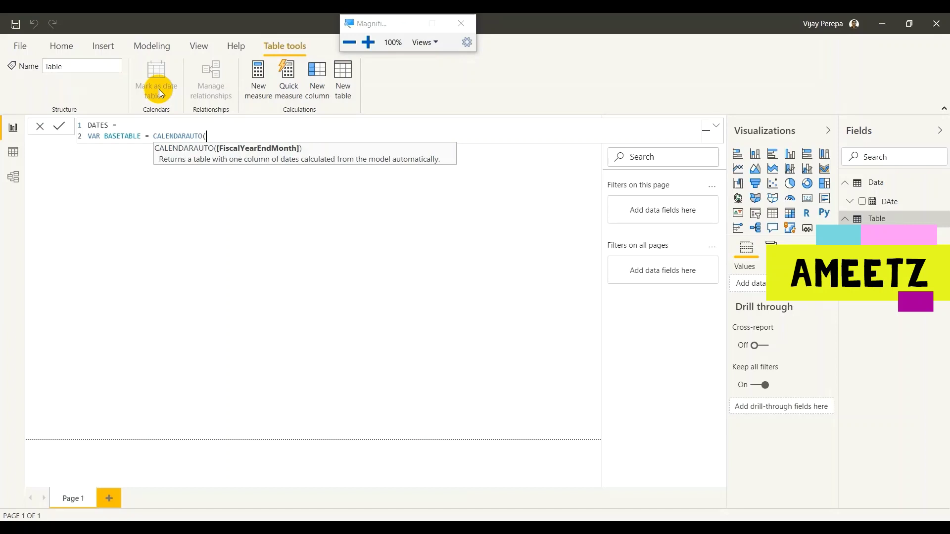
pyautogui.write('3')
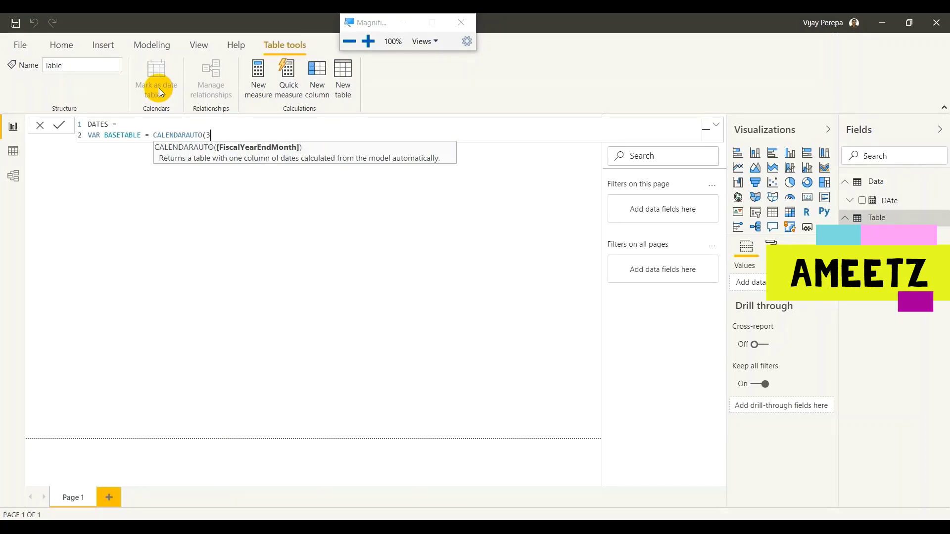
pyautogui.press('BackSpace')
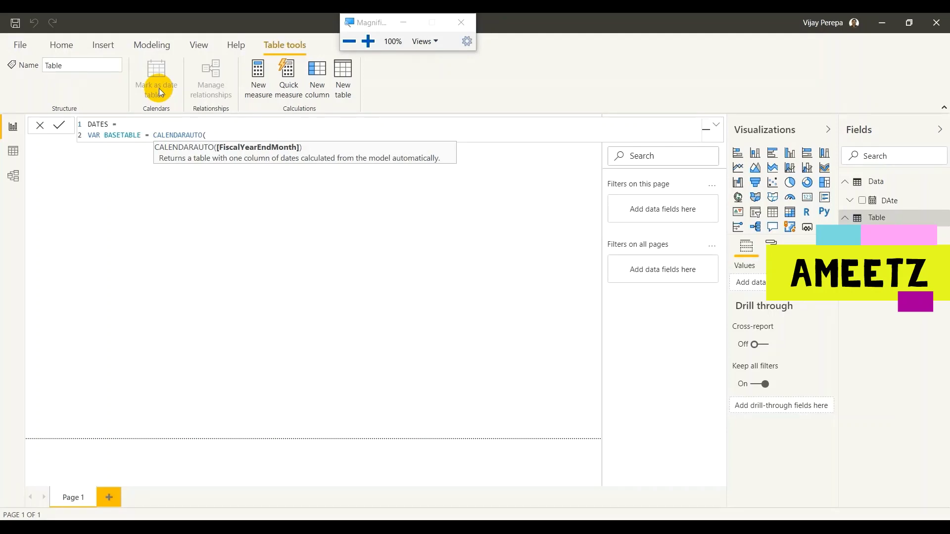
pyautogui.write('4')
pyautogui.press('BackSpace')
pyautogui.write('12)')
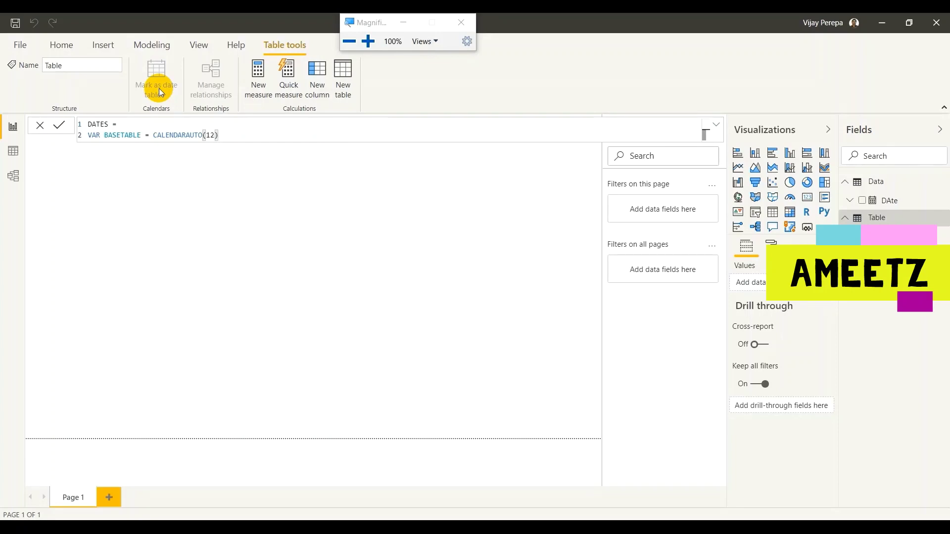
pyautogui.hotkey('shift', 'Return')
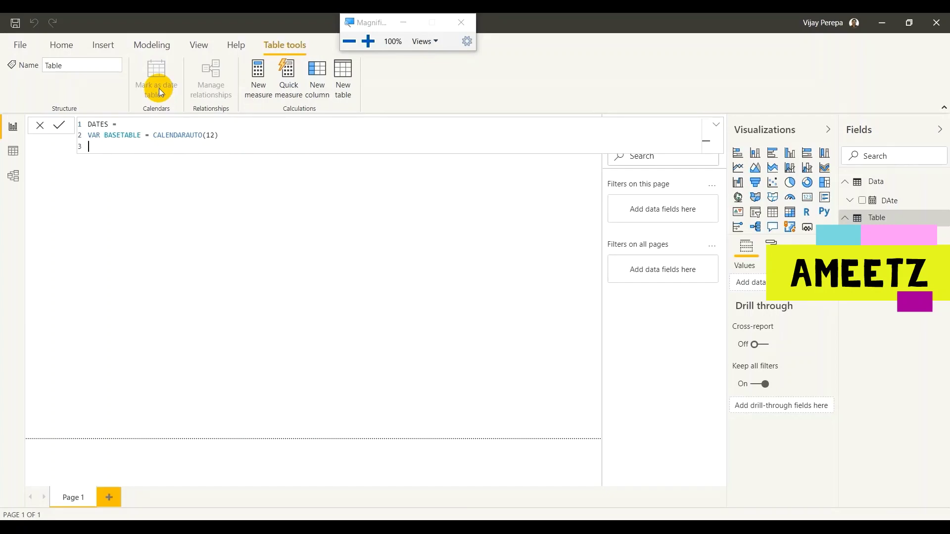
# Step: Add a RETURN line followed by GENERATE with BASETABLE as its first argument, and start a new line for the second
pyautogui.write('RETURN')
pyautogui.hotkey('shift', 'Return')
pyautogui.write('GN')
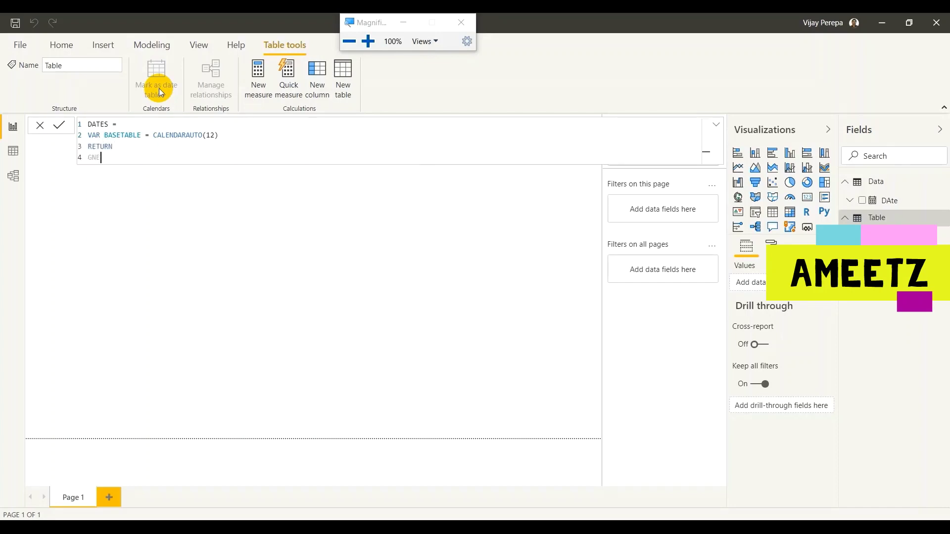
pyautogui.press('BackSpace')
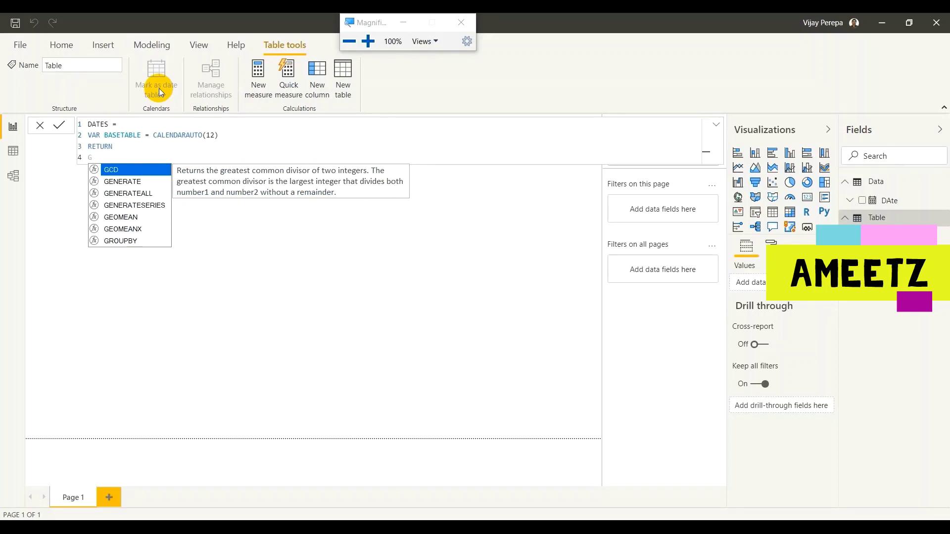
pyautogui.press('Down')
pyautogui.press('Tab')
pyautogui.write('basetable')
pyautogui.press('Tab')
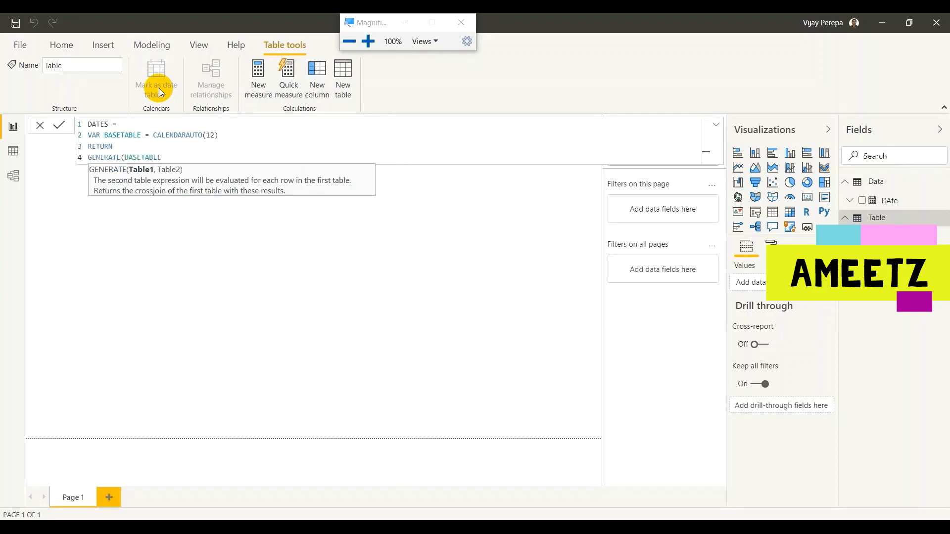
pyautogui.write(',')
pyautogui.hotkey('shift', 'Return')
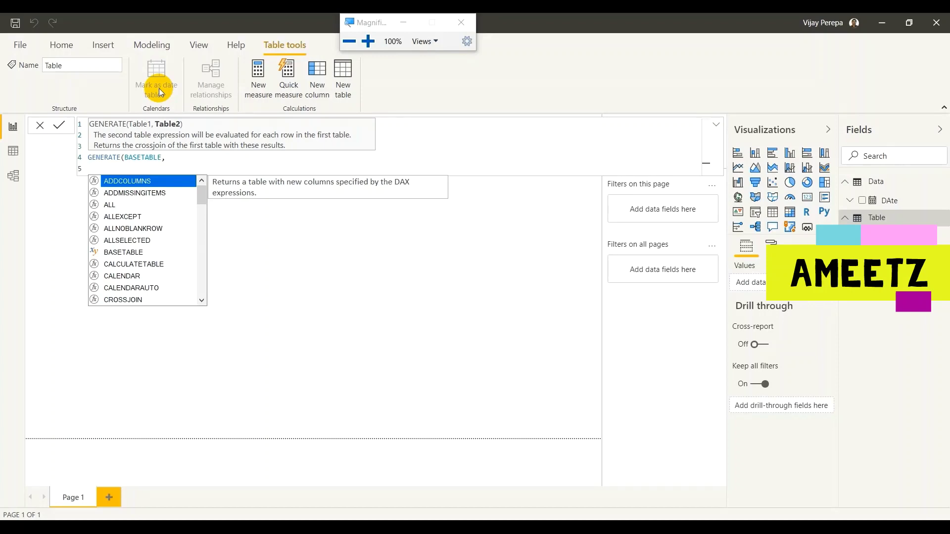
pyautogui.press('Escape')
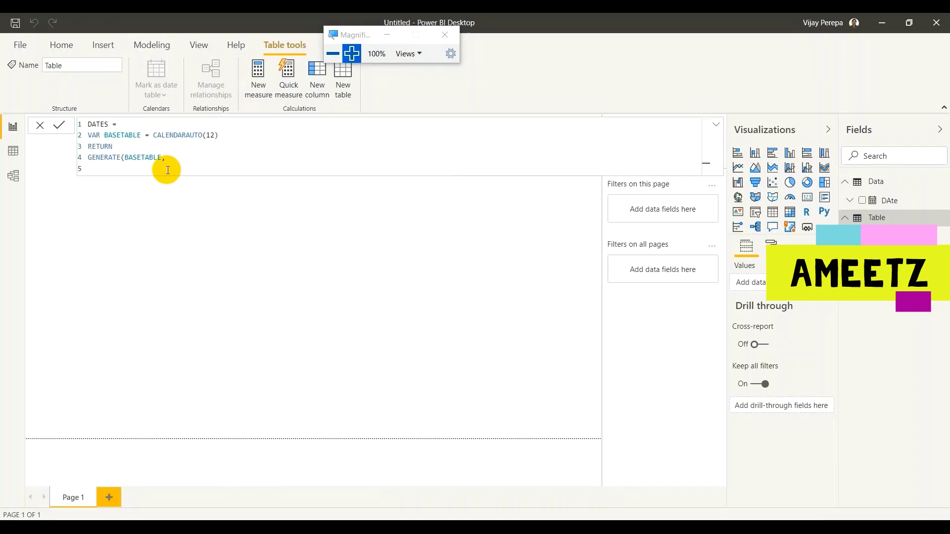
# Step: Define the variable BASEFIELD = [Date] inside the GENERATE expression
pyautogui.press('super+plus')
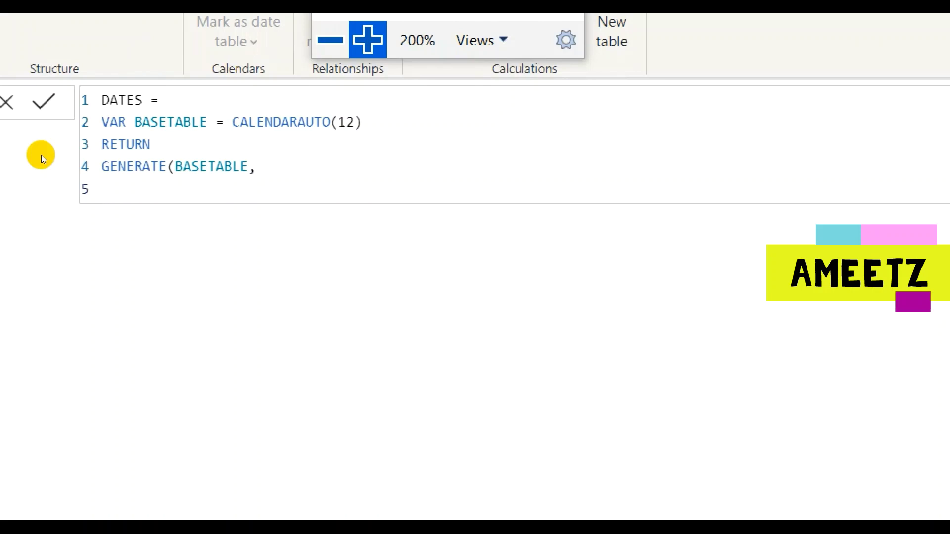
pyautogui.write('VAR BAS')
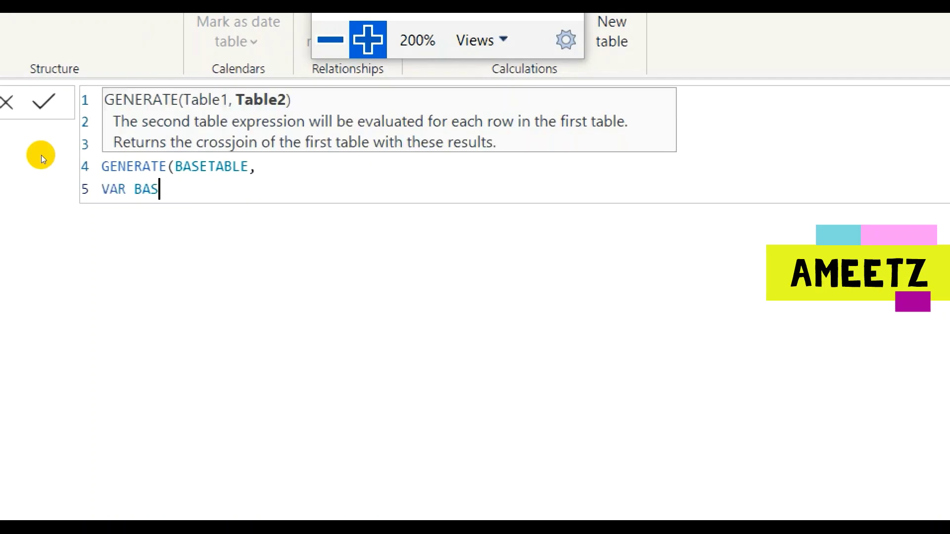
pyautogui.write('EFIELD = ')
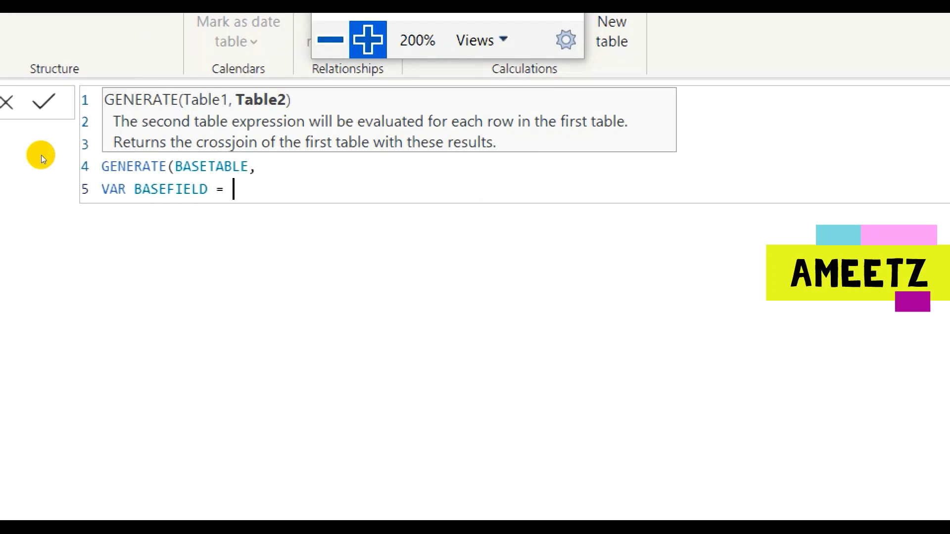
pyautogui.write('[Date]')
pyautogui.hotkey('shift', 'Return')
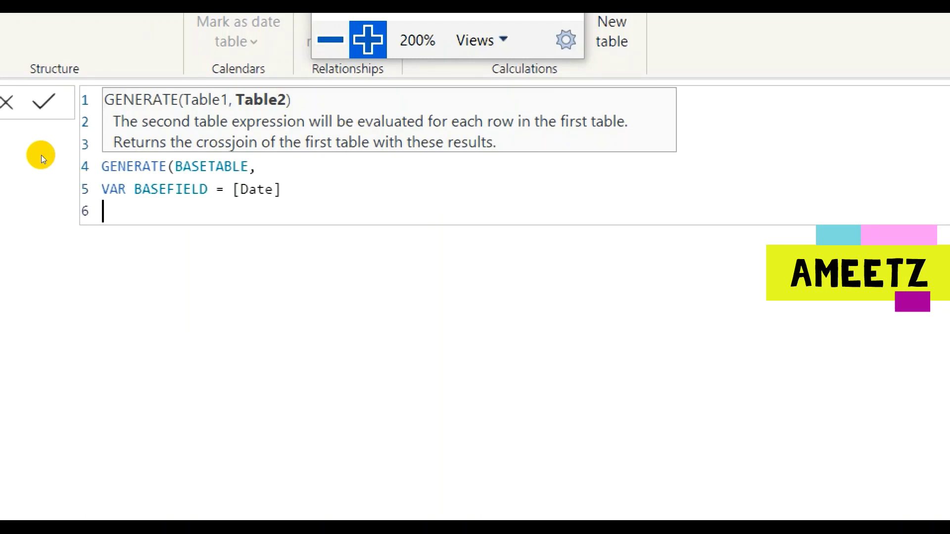
# Step: Define the month number variable MN = MONTH(BASEFIELD) below BASEFIELD
pyautogui.write('VAR MN')
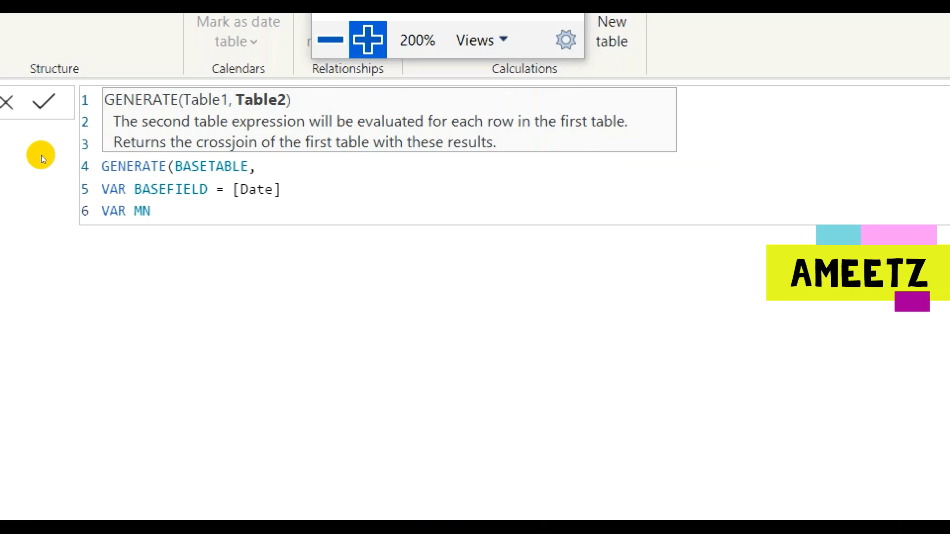
pyautogui.write('= m')
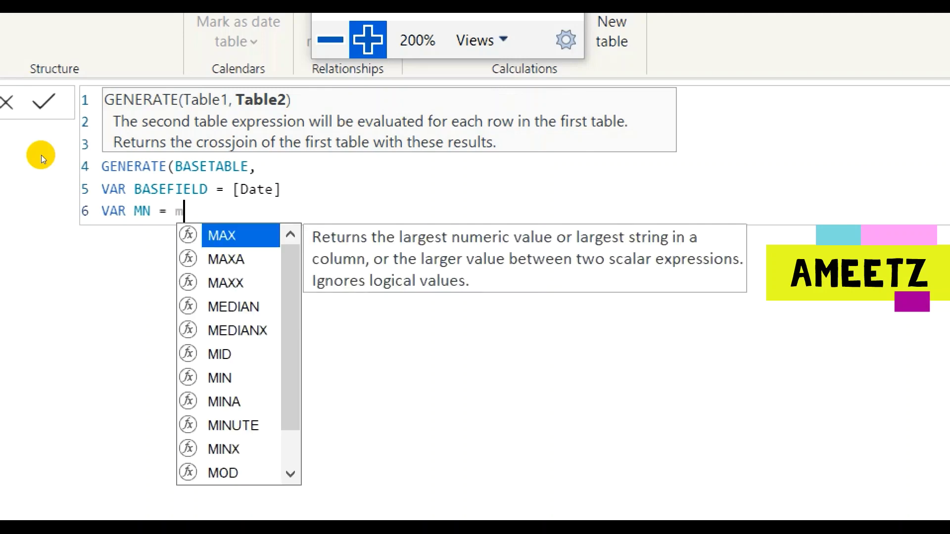
pyautogui.press('Tab')
pyautogui.press('BackSpace')
pyautogui.press('BackSpace')
pyautogui.press('BackSpace')
pyautogui.write('on')
pyautogui.press('Tab')
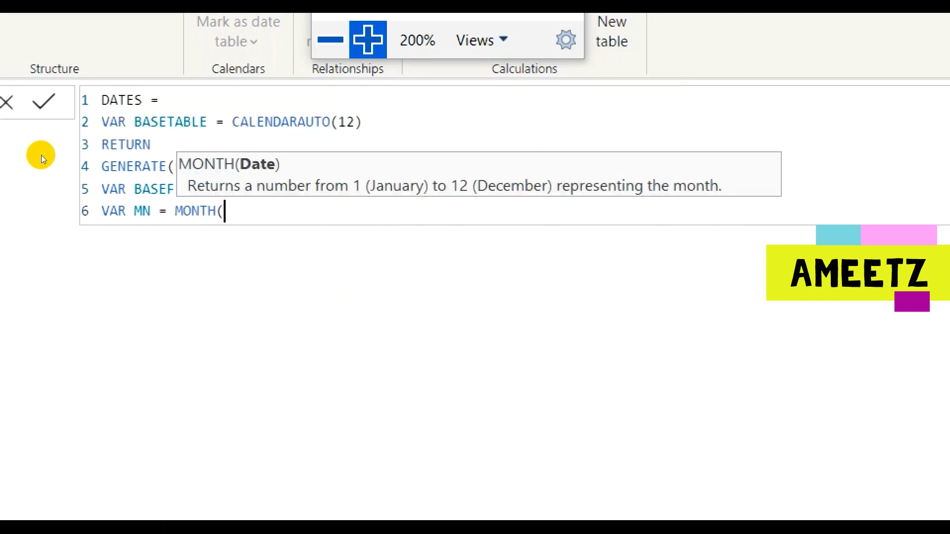
pyautogui.write('base')
pyautogui.press('Tab')
pyautogui.write(')')
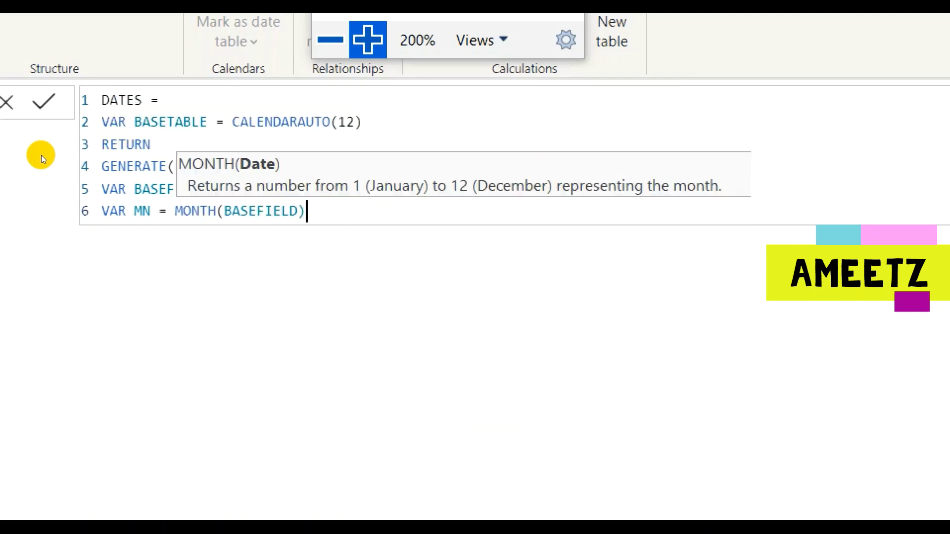
pyautogui.press('Return')
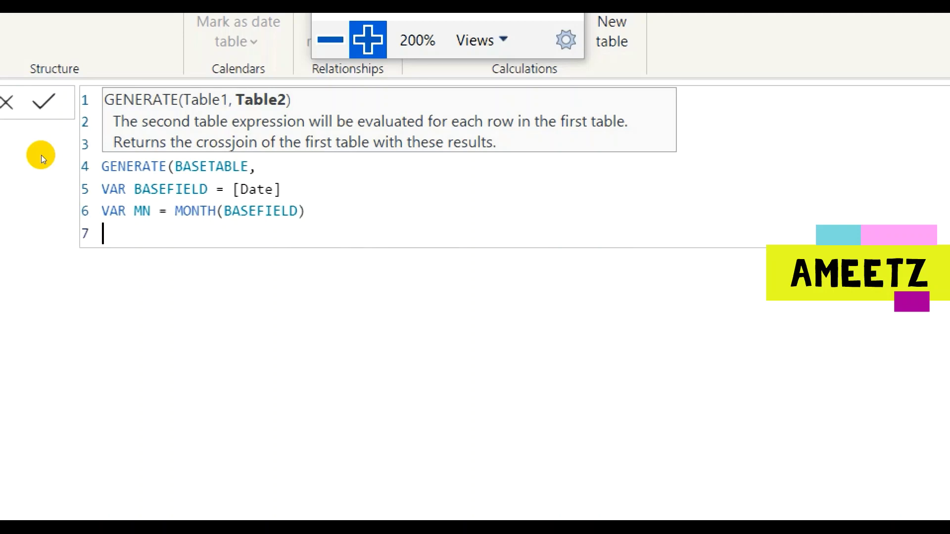
# Step: Define the month name variable MNM = FORMAT(BASEFIELD,"MMM") on the line below MN
pyautogui.write('VAR MNM')
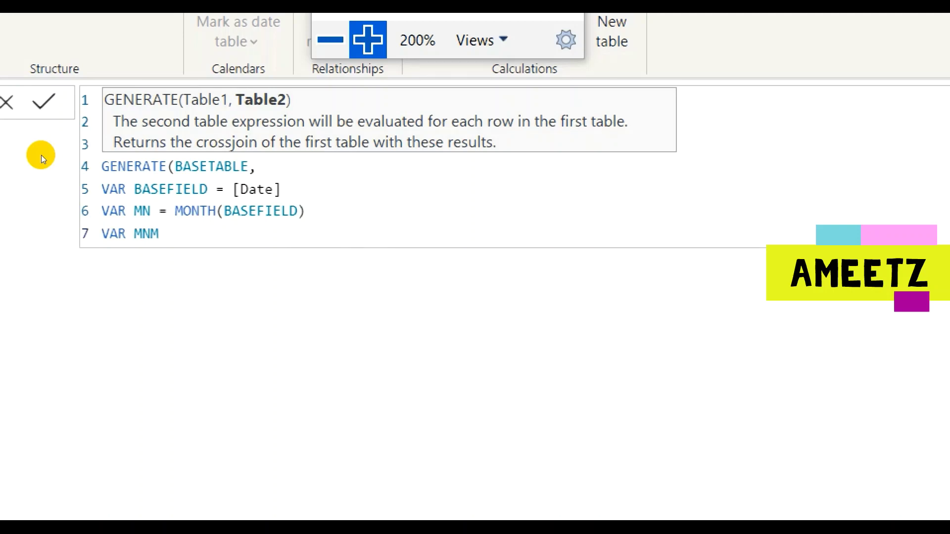
pyautogui.write(' = format(')
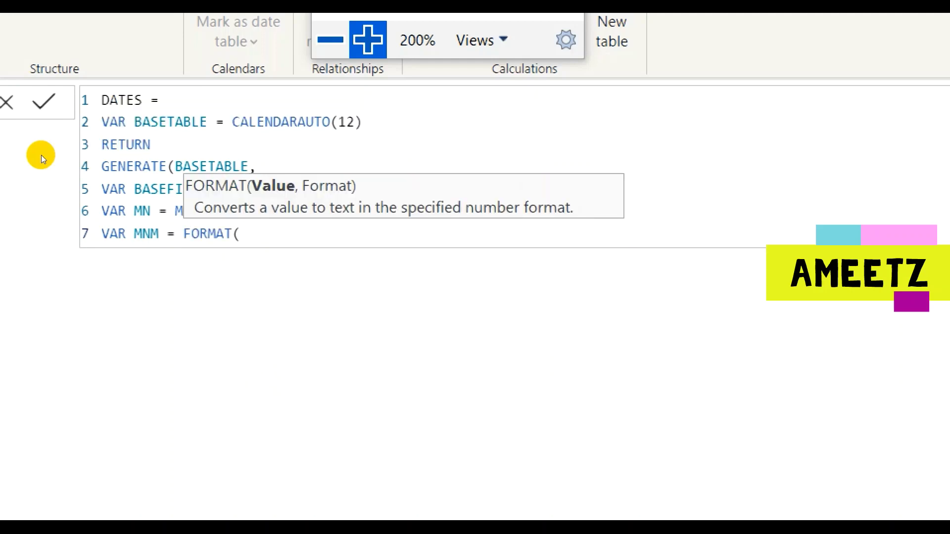
pyautogui.write('ba')
pyautogui.press('Tab')
pyautogui.write(',"')
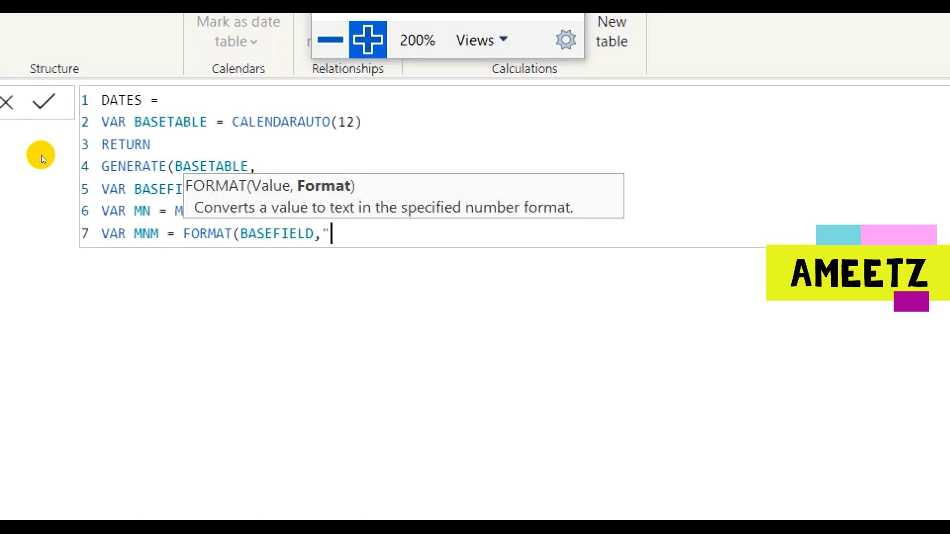
pyautogui.write('MMM")')
pyautogui.hotkey('shift', 'Return')
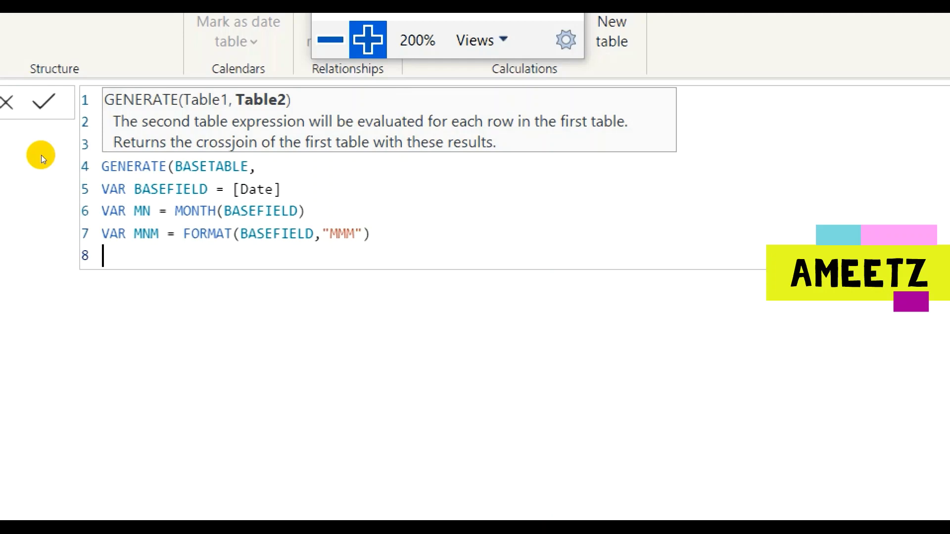
# Step: Define the quarter variable QTR = "Q"&QUARTER(BASEFIELD) on the line below MNM
pyautogui.write('VAR QTR ')
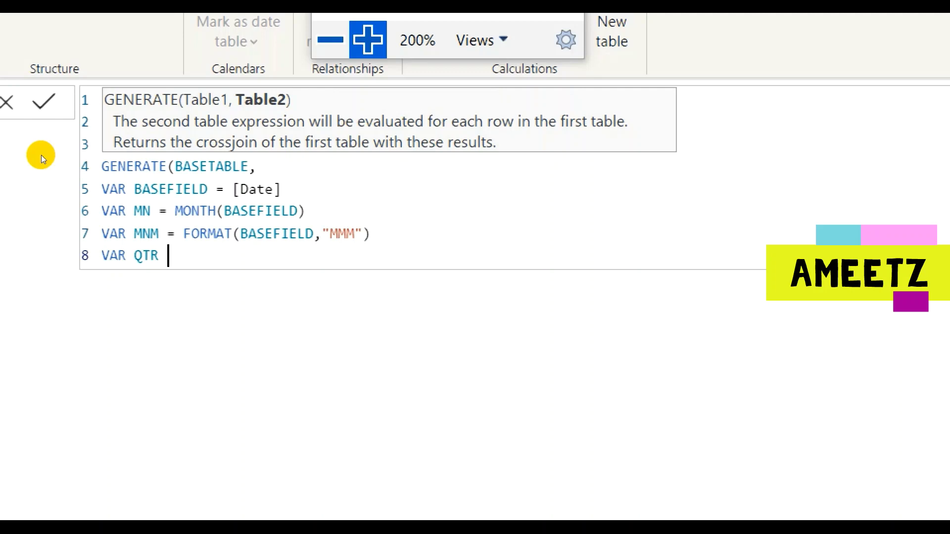
pyautogui.write('= :')
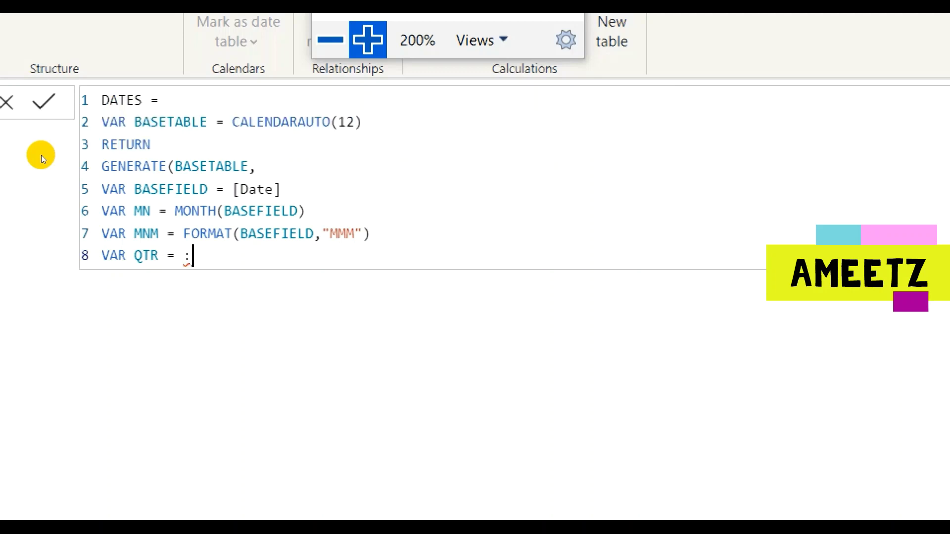
pyautogui.press('BackSpace')
pyautogui.write('"Q"')
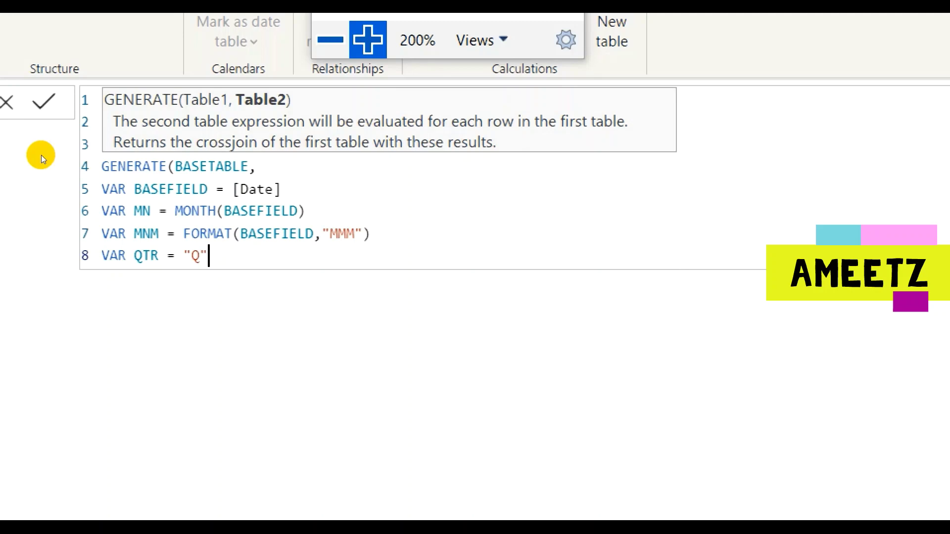
pyautogui.write('&qu')
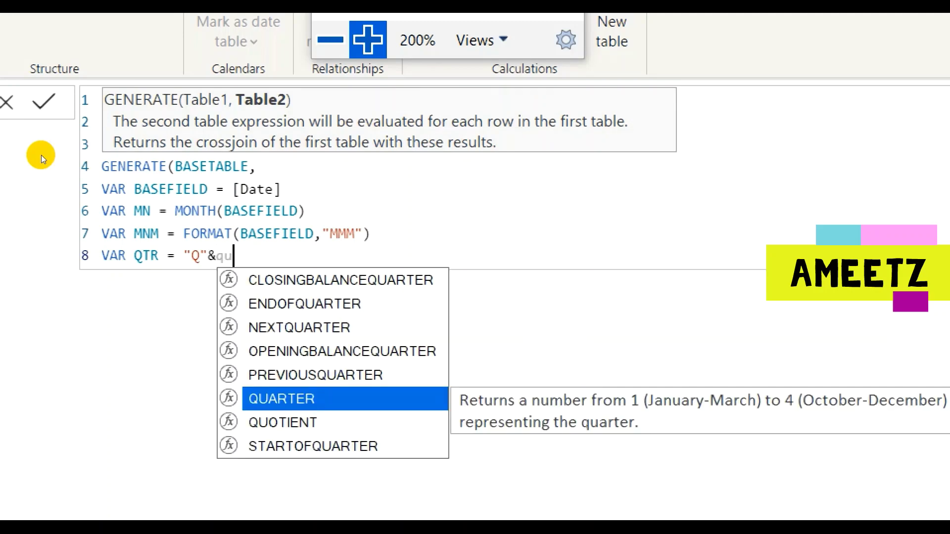
pyautogui.press('Tab')
pyautogui.write('BASEFIELD')
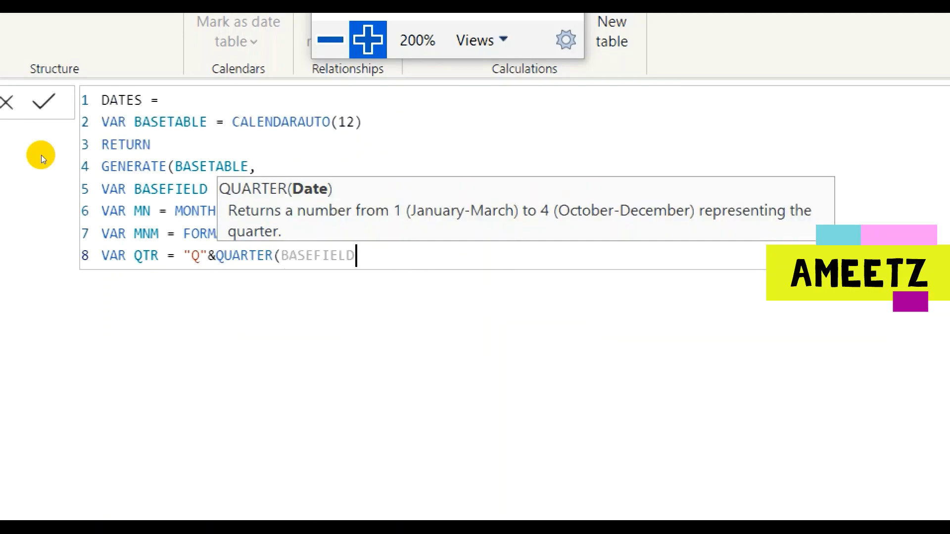
pyautogui.write(')')
pyautogui.press('Return')
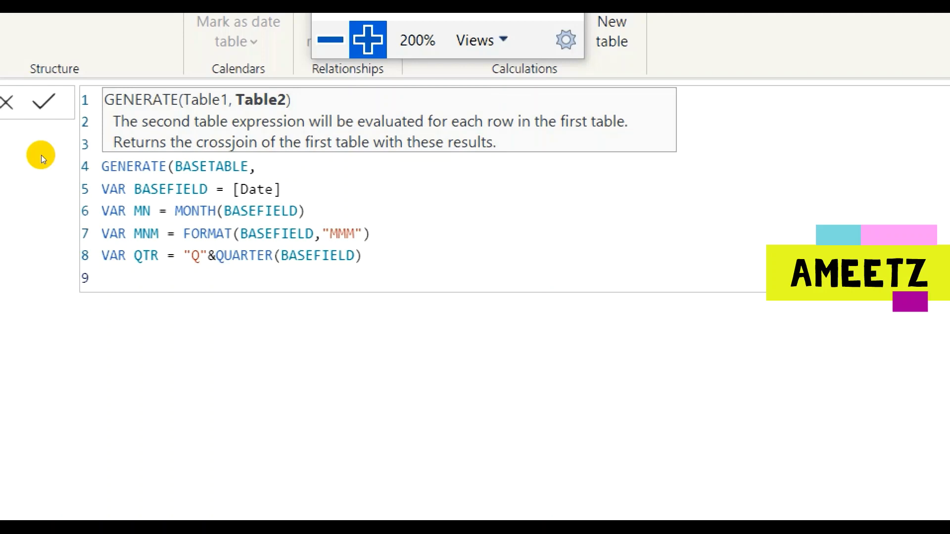
# Step: Define the year variable YR = YEAR(BASEFIELD) on the line below QTR
pyautogui.write('VAR YR =year')
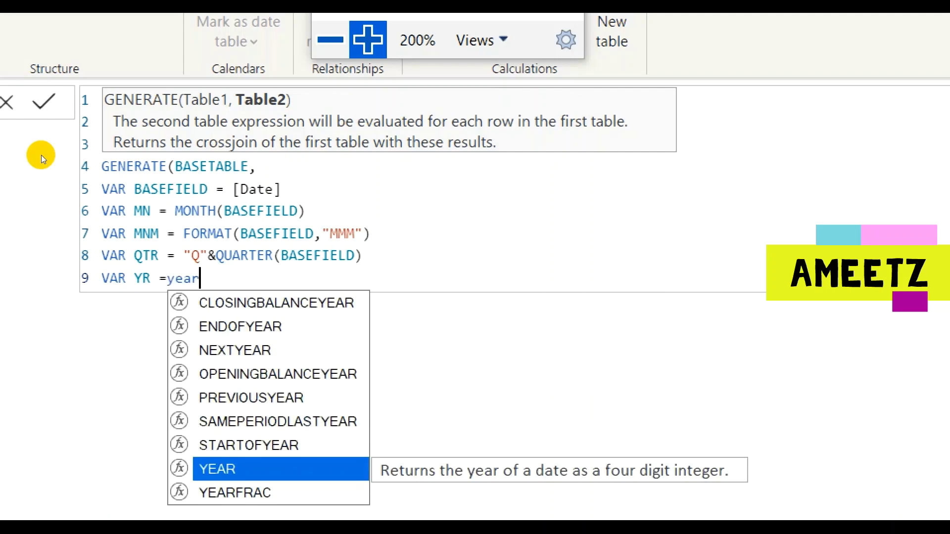
pyautogui.press('Tab')
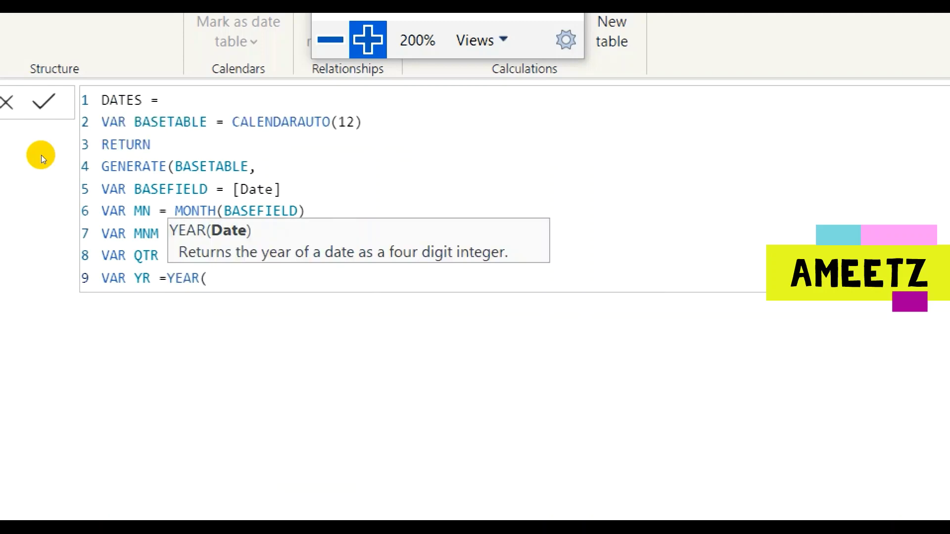
pyautogui.write('ba')
pyautogui.press('Tab')
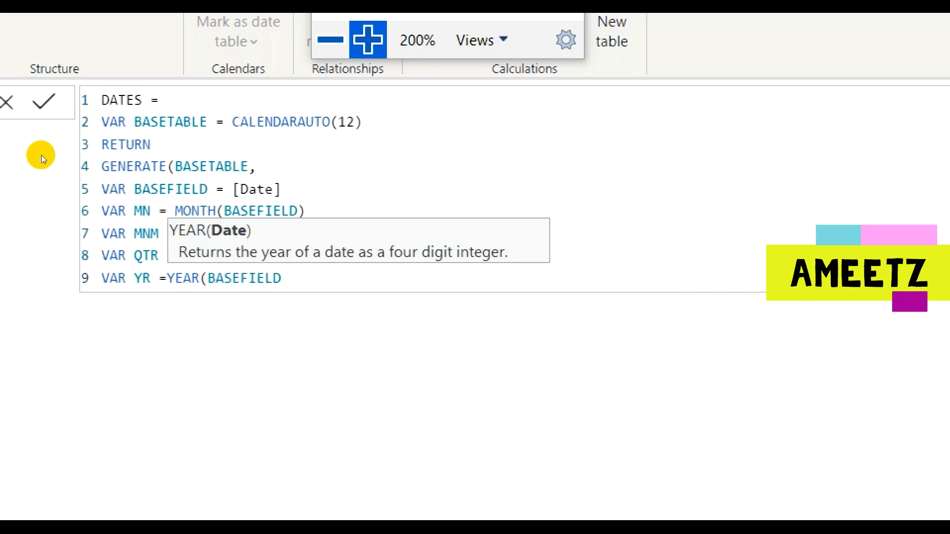
pyautogui.write(')')
pyautogui.press('Return')
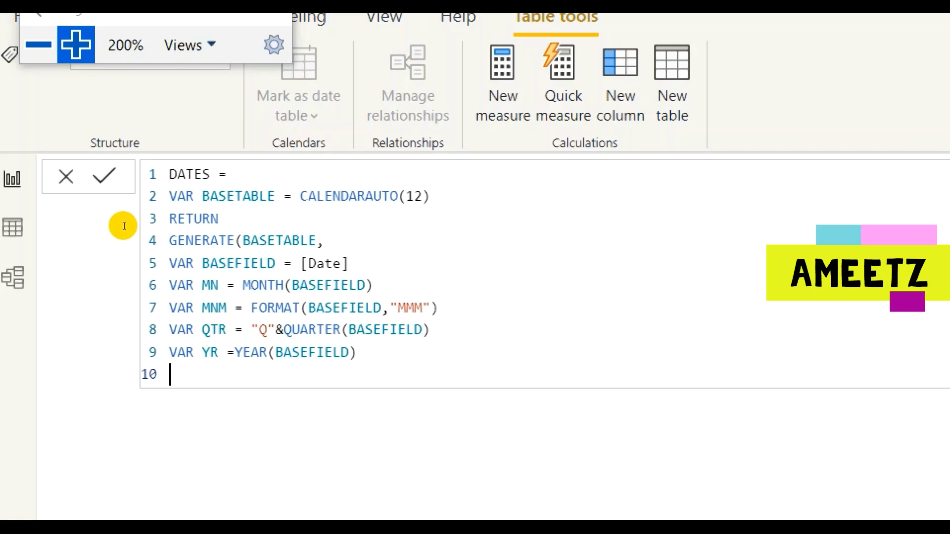
# Step: Add a comment line below YR for an April fiscal start: // APR = 4 , 4-3 ,12-3 , 1+9 ,2+99
pyautogui.write('//')
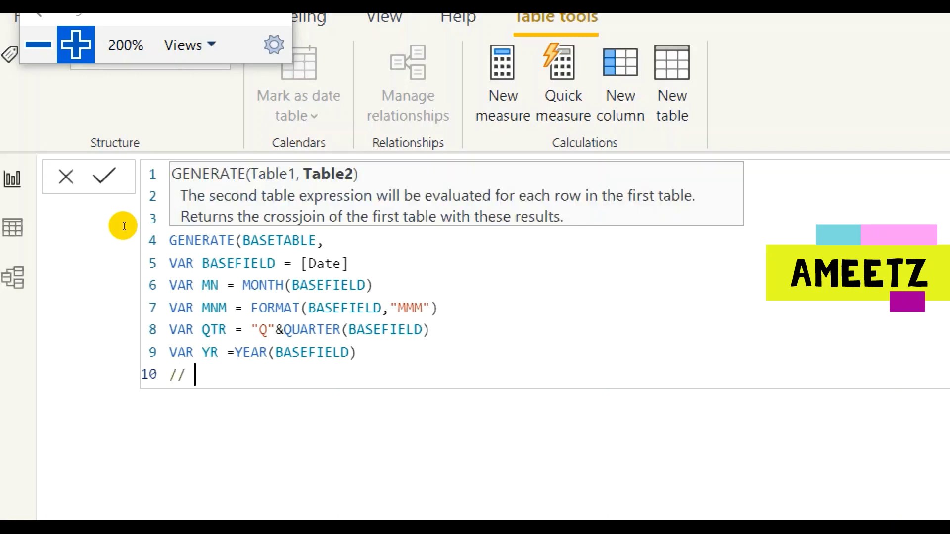
pyautogui.write('APR = 4 ,')
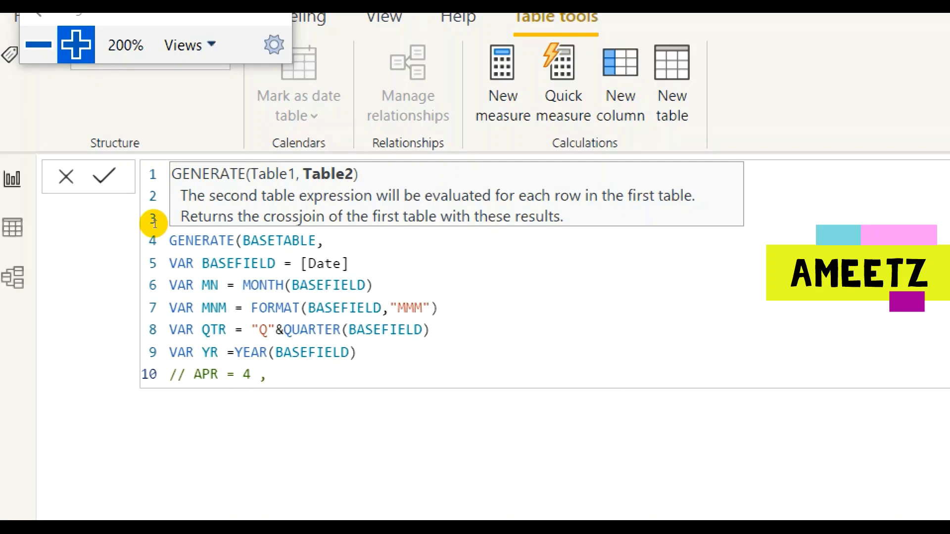
pyautogui.write(' 4-3')
pyautogui.write(',12-3')
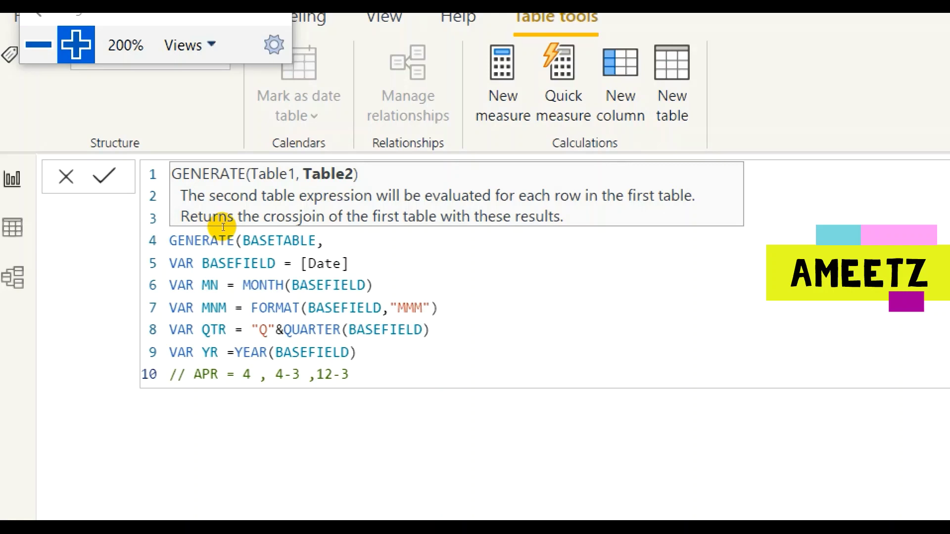
pyautogui.write(' , 1+9')
pyautogui.write(',2+99')
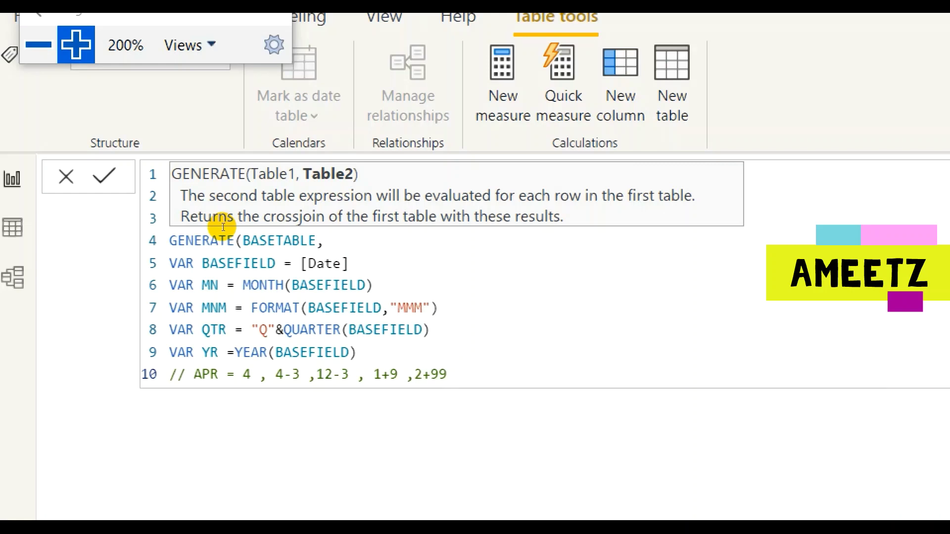
pyautogui.hotkey('shift', 'Return')
# Step: Add a second comment line for a July fiscal start: // JUL = 7 , 7-6 ,12-6,1+6,2+6,3+6
pyautogui.write('//')
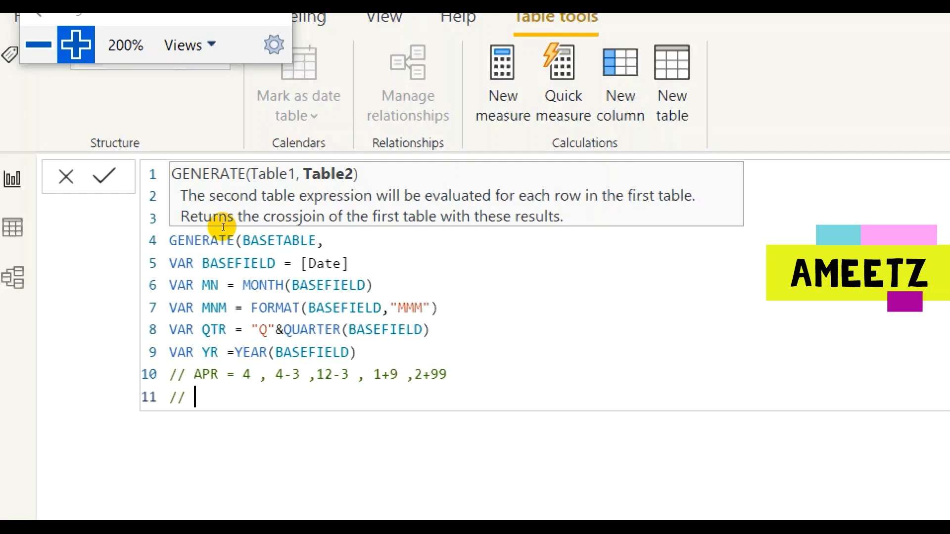
pyautogui.write('JUL = 7')
pyautogui.write(', 7-1')
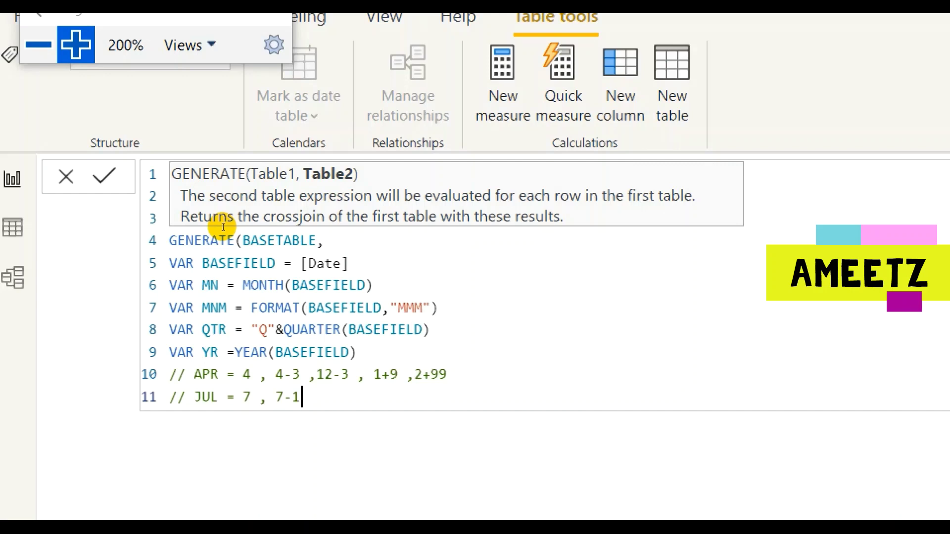
pyautogui.press('BackSpace')
pyautogui.write('6 ,')
pyautogui.write('12-6,')
pyautogui.write('1+6')
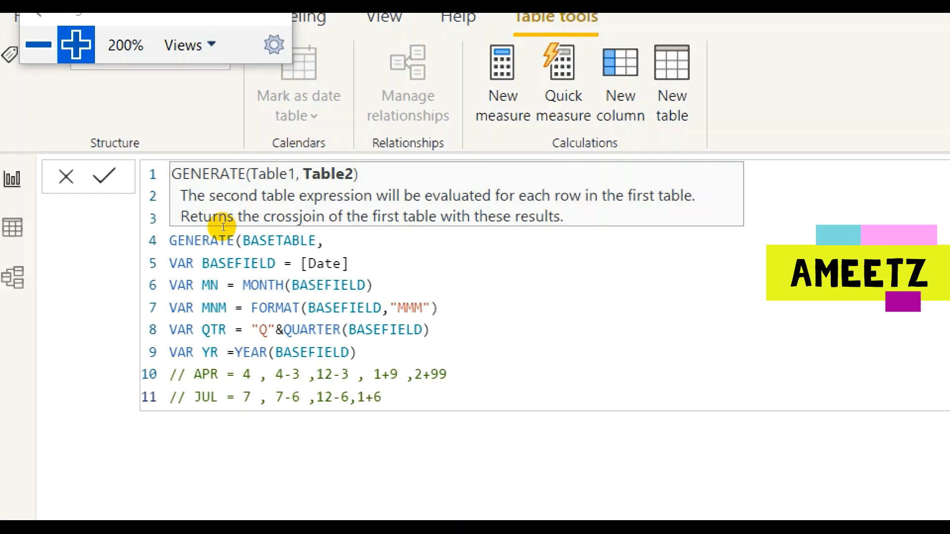
pyautogui.write(',2+6,3+6')
pyautogui.press('Return')
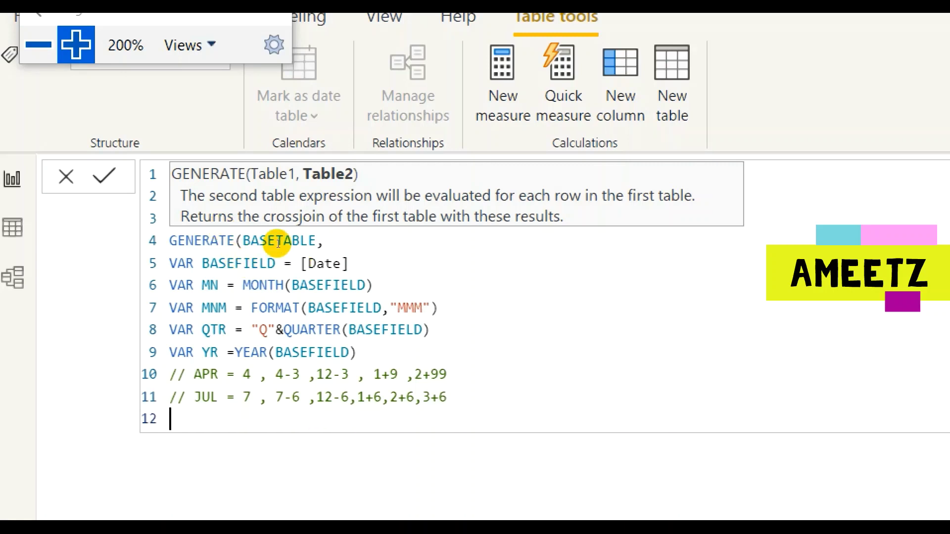
# Step: Define the fiscal month number variable FMN = IF(MN<7,mn+6,mn-6) below the comments
pyautogui.write('VAR FMN =')
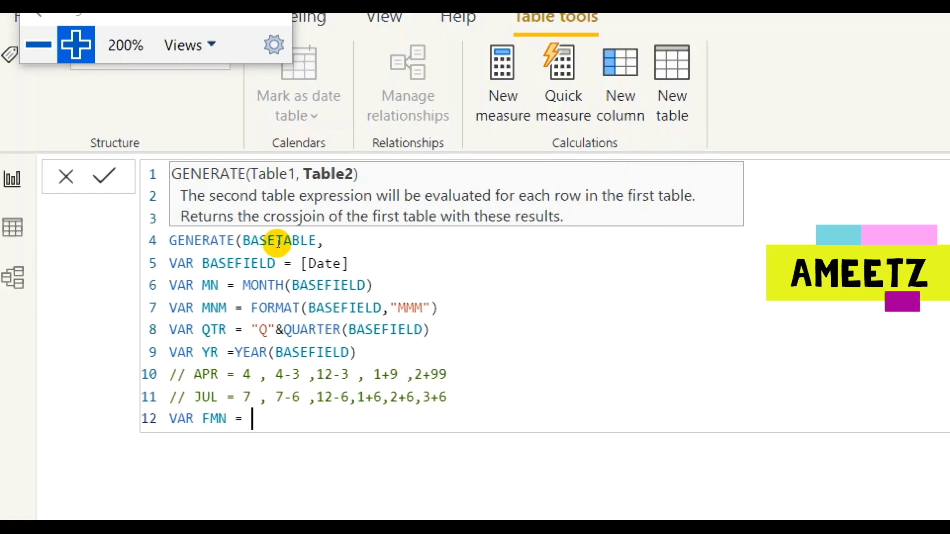
pyautogui.write(' if')
pyautogui.press('Tab')
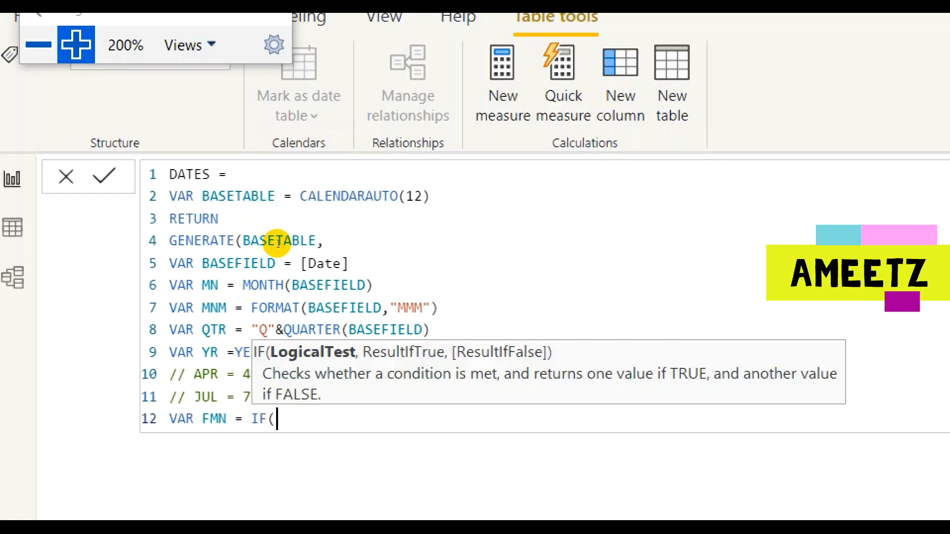
pyautogui.write('mn')
pyautogui.press('Tab')
pyautogui.write('<7')
pyautogui.write(',mn+')
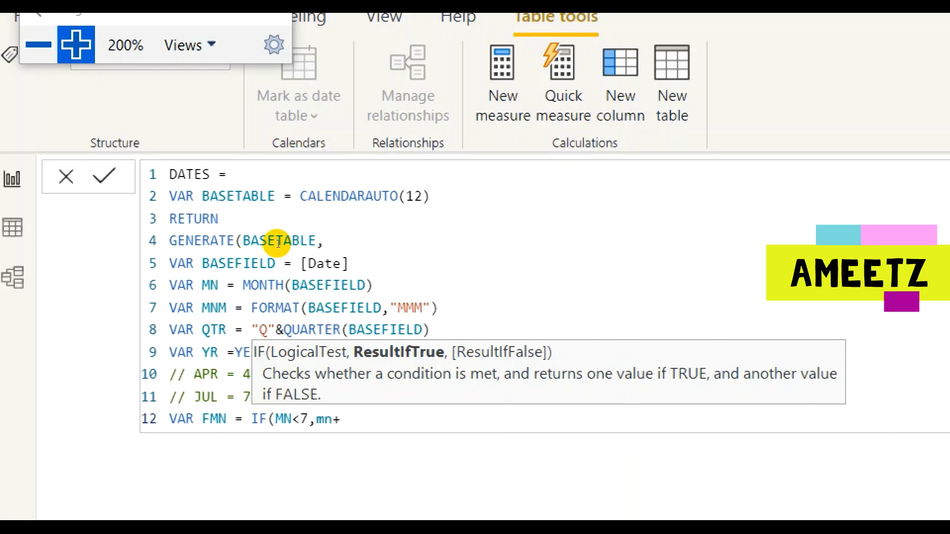
pyautogui.write('6,mn-')
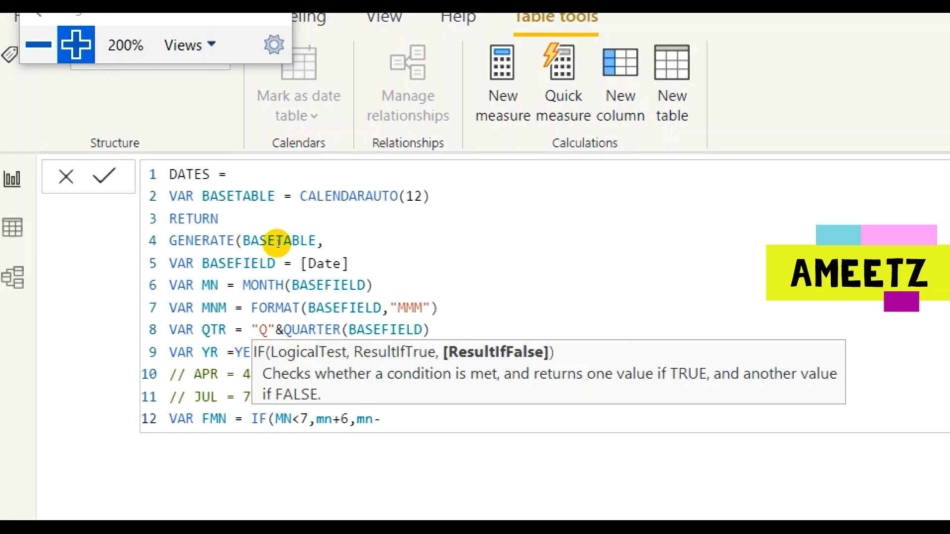
pyautogui.write('6)')
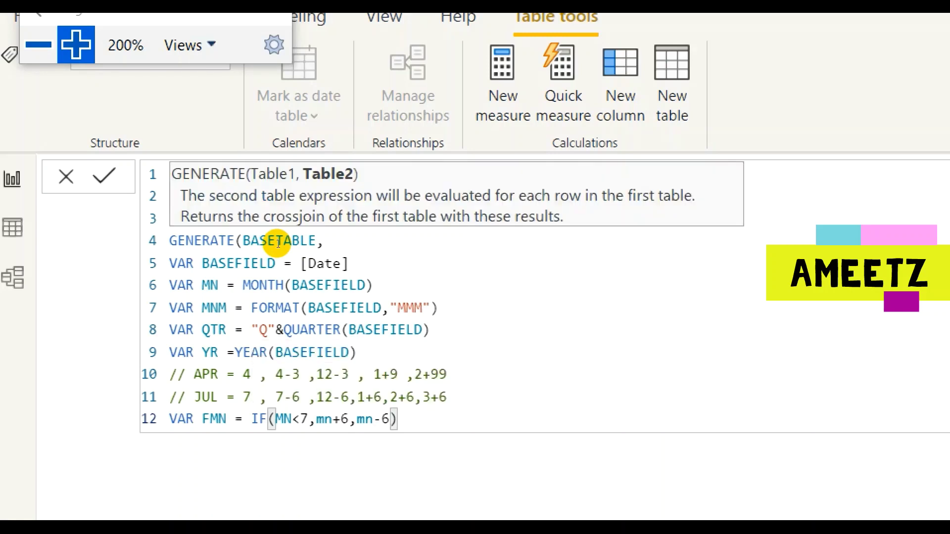
pyautogui.hotkey('shift', 'Return')
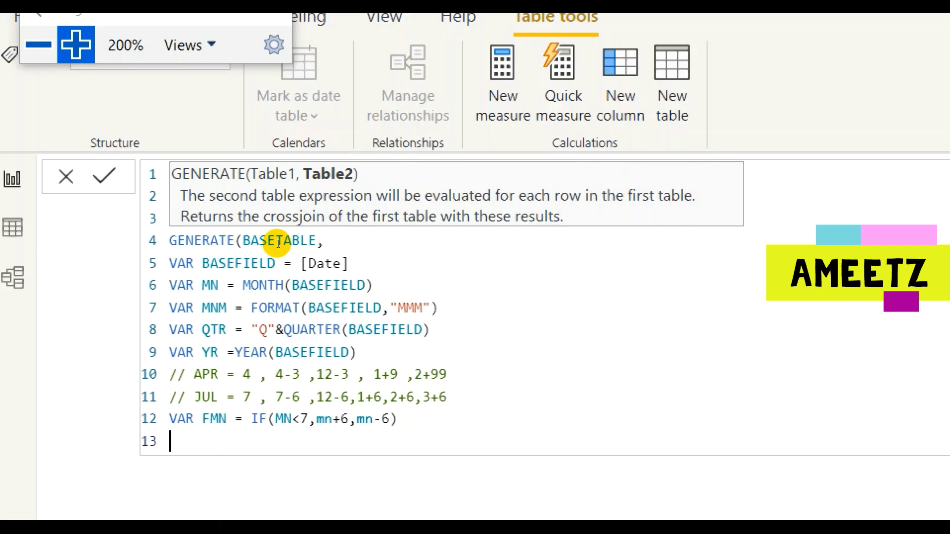
# Step: Define the fiscal quarter variable FQTR = "Q"&ROUNDUP(FMN/3,0) on the line below FMN
pyautogui.write('VAR FQTR ')
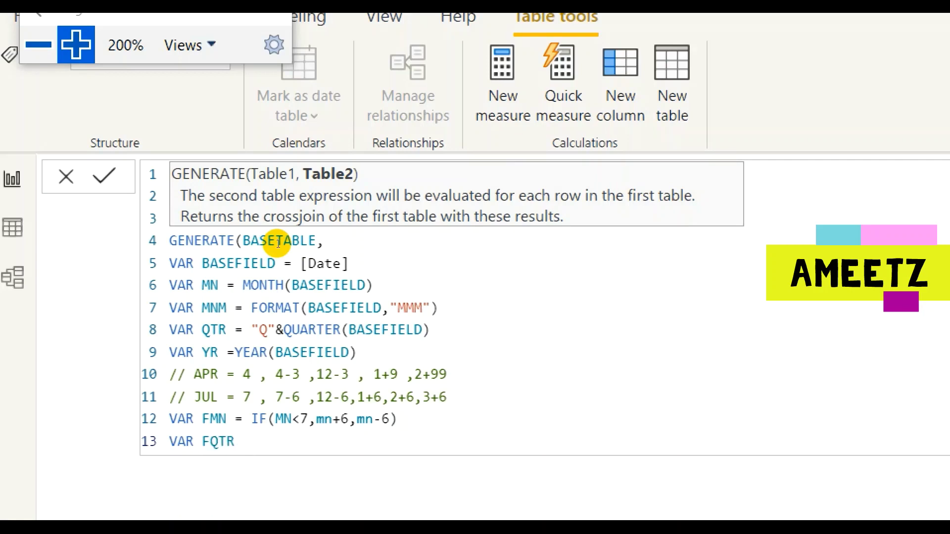
pyautogui.write('= "Q"&round')
pyautogui.press('Down')
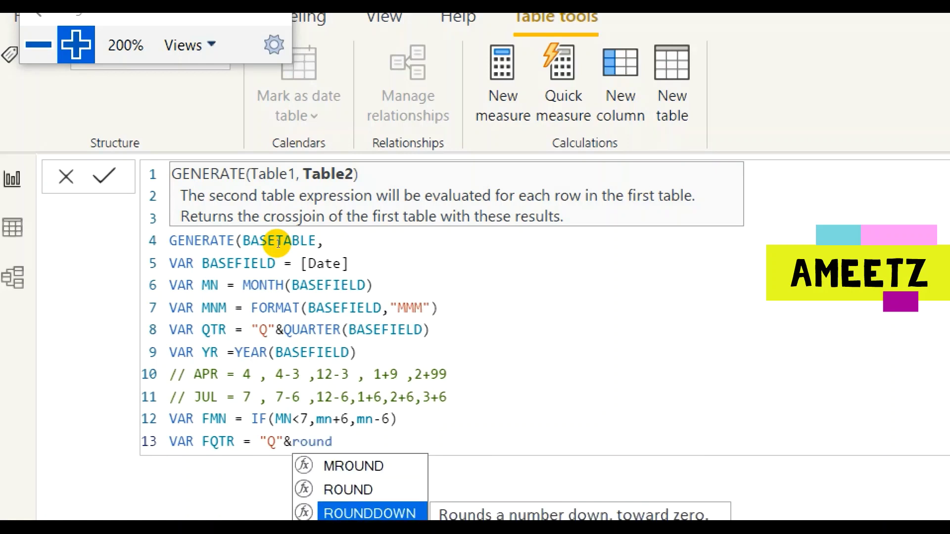
pyautogui.press('Down')
pyautogui.press('Tab')
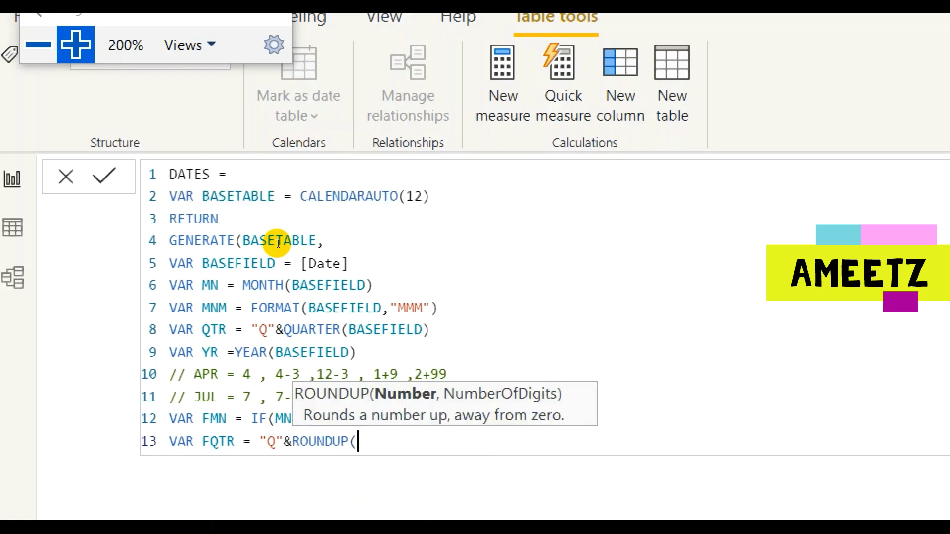
pyautogui.write('fmn')
pyautogui.press('Tab')
pyautogui.write('/3,')
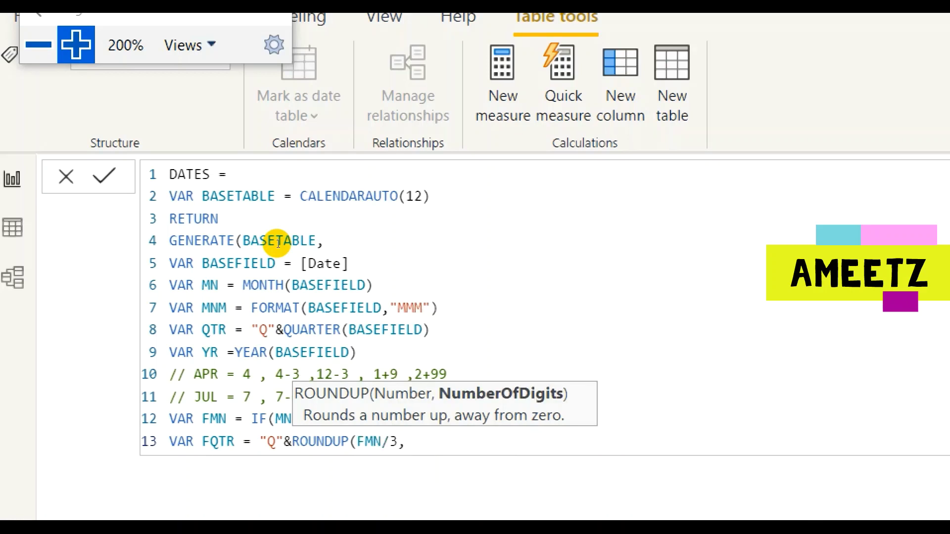
pyautogui.write('0)')
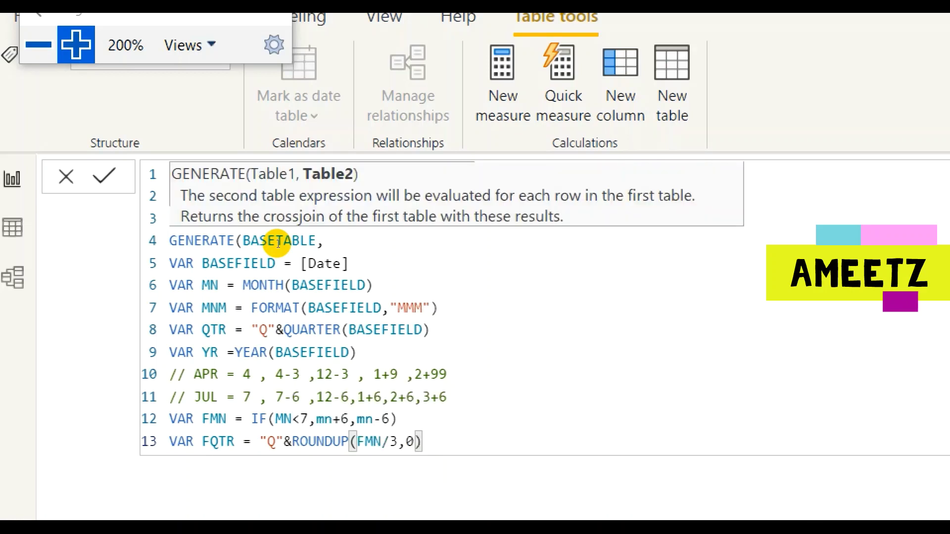
pyautogui.hotkey('shift', 'Return')
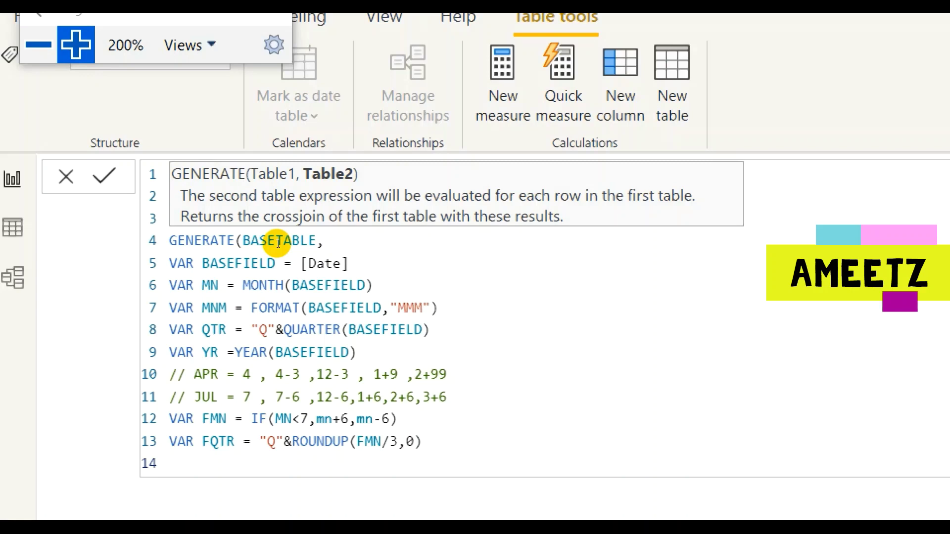
# Step: Add a RETURN line below FQTR and open a ROW function on the line after it
pyautogui.write('rETURN')
pyautogui.press('Return')
pyautogui.write('ROW')
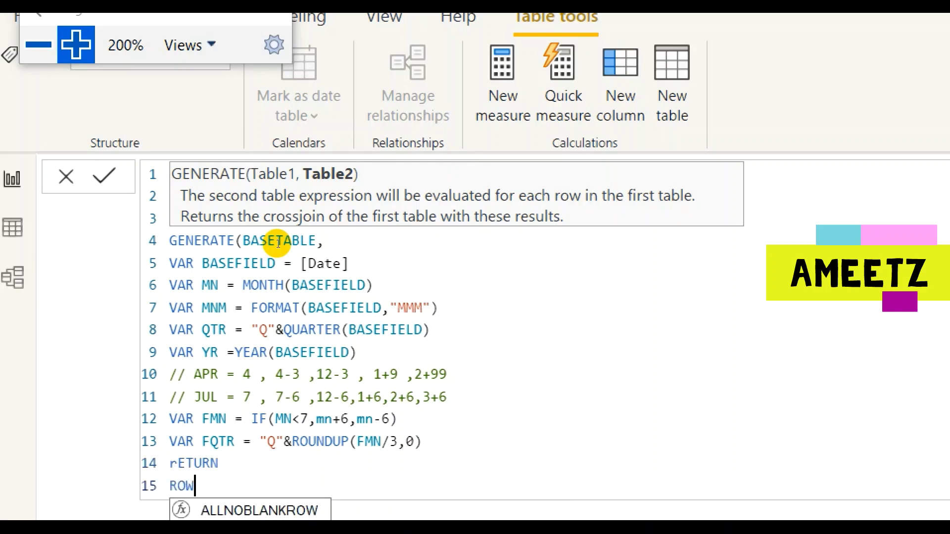
pyautogui.write('(')
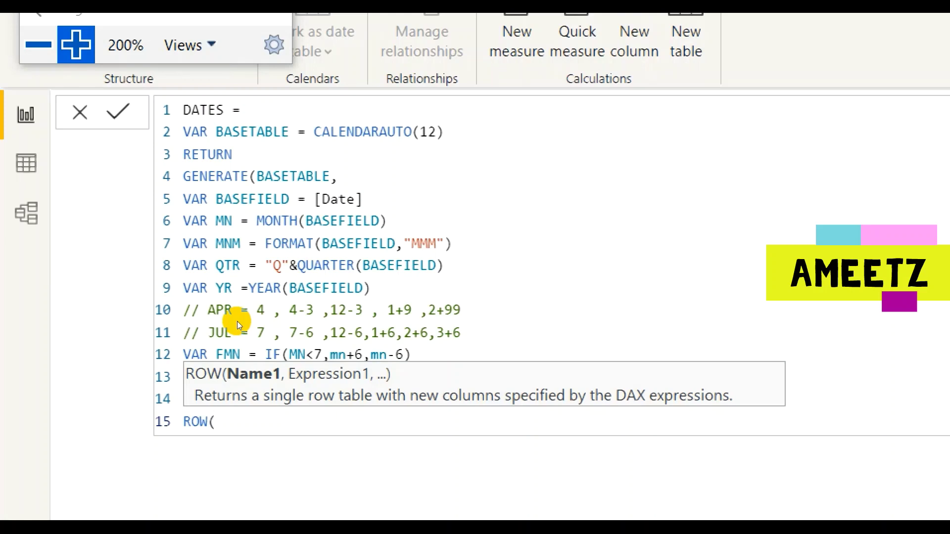
# Step: Add a "Month Name" column returning MNM as the first name and expression pair in the ROW function
pyautogui.write('"Month Name",mn')
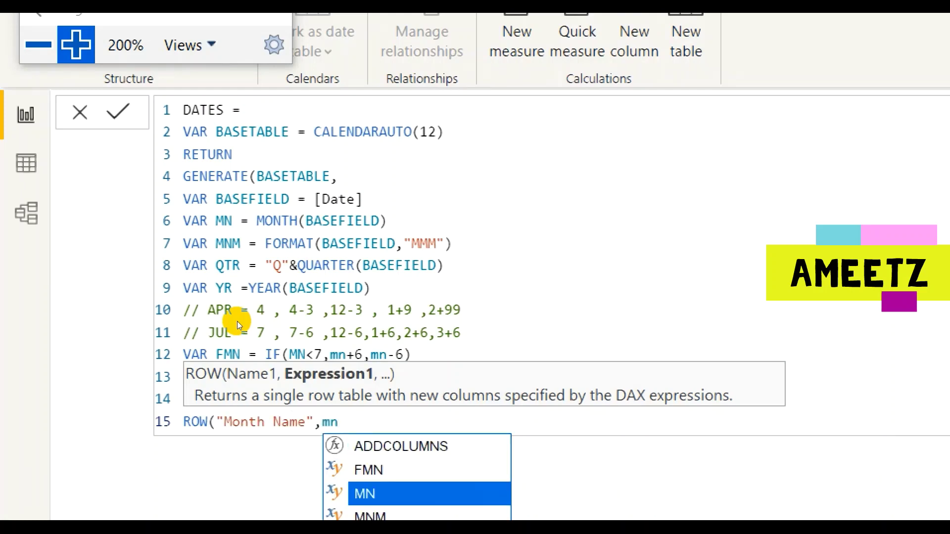
pyautogui.press('Down')
pyautogui.press('Tab')
pyautogui.write(',')
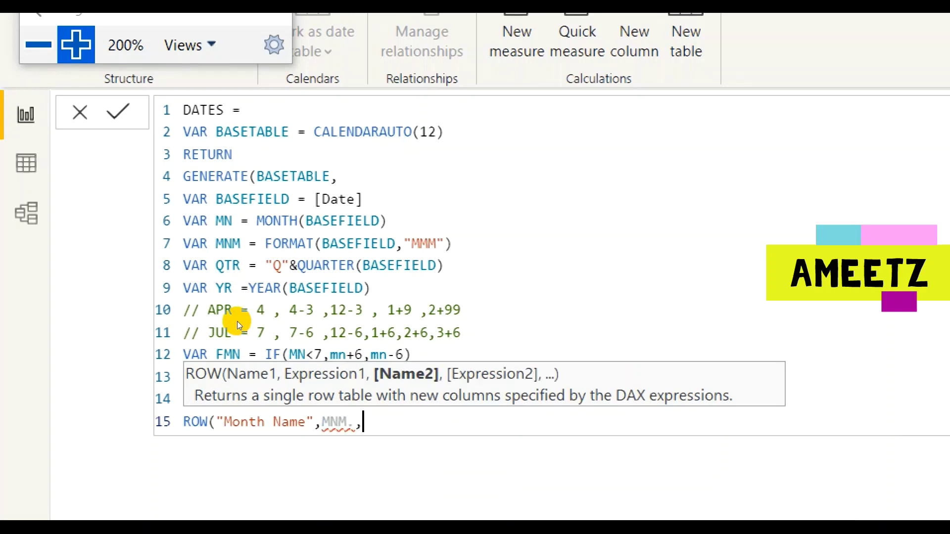
pyautogui.press('BackSpace')
pyautogui.write('.')
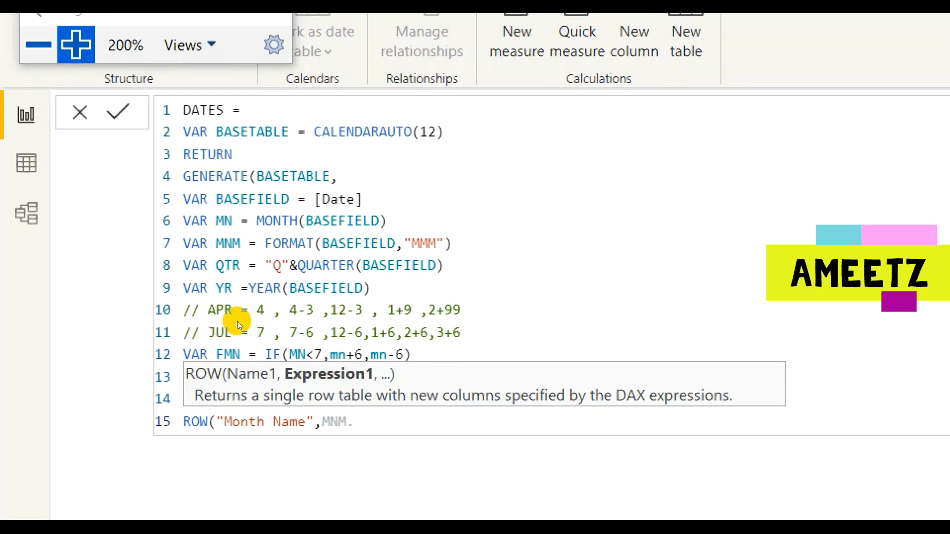
pyautogui.press('BackSpace')
pyautogui.write('m')
pyautogui.press('BackSpace')
pyautogui.write(',')
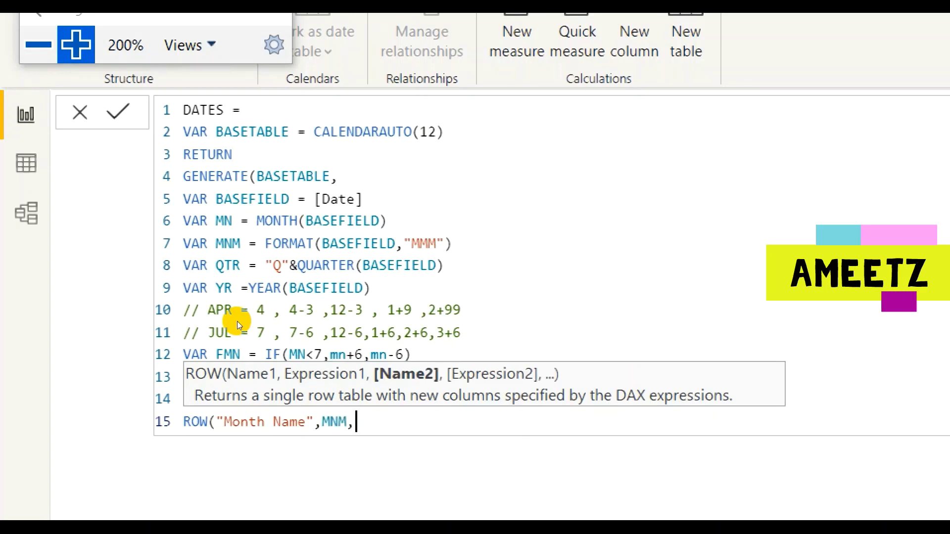
# Step: Add a "Month Number" column returning MN after MNM in the ROW function
pyautogui.write('"Month Number')
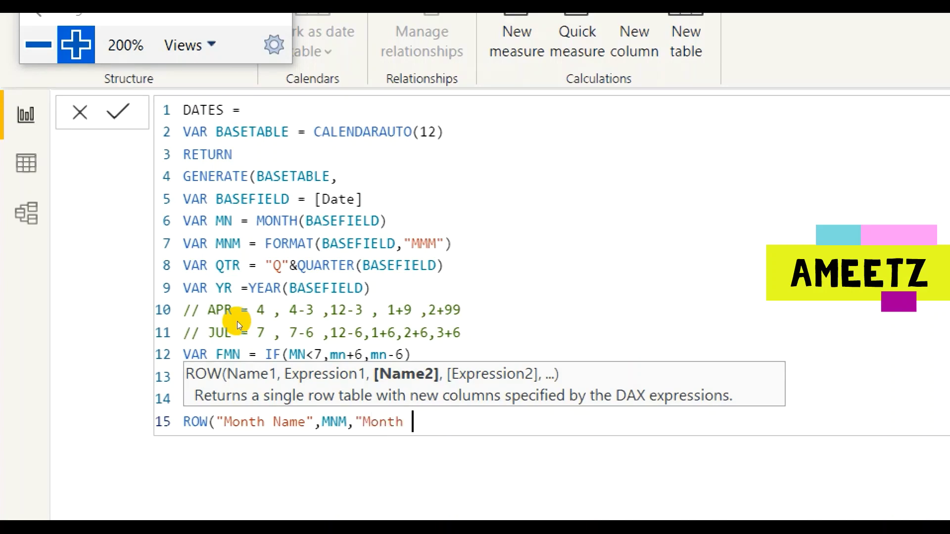
pyautogui.write('",MN')
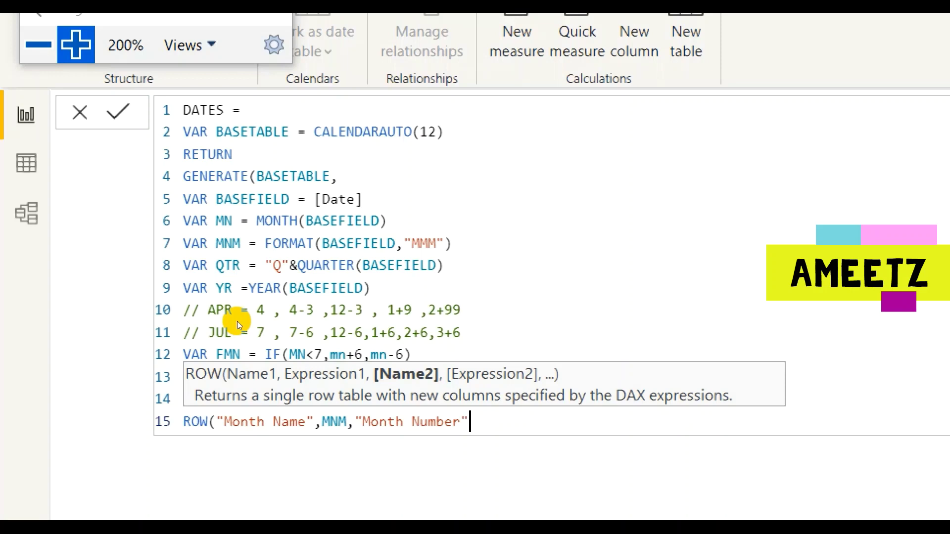
pyautogui.write(',')
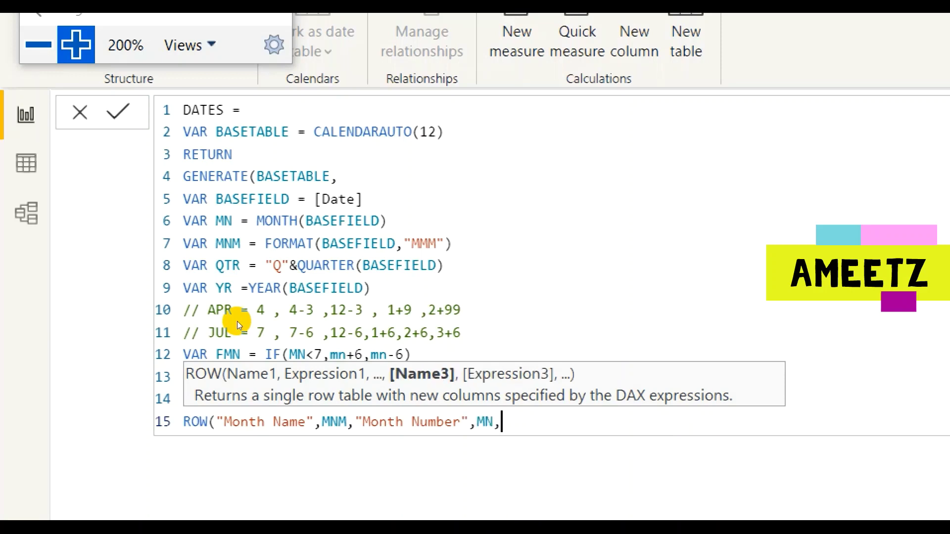
# Step: Add a "Short year" column returning YR after the "Month Number" pair in the ROW function
pyautogui.write('"Short year"?')
pyautogui.press('BackSpace')
pyautogui.write(',yea')
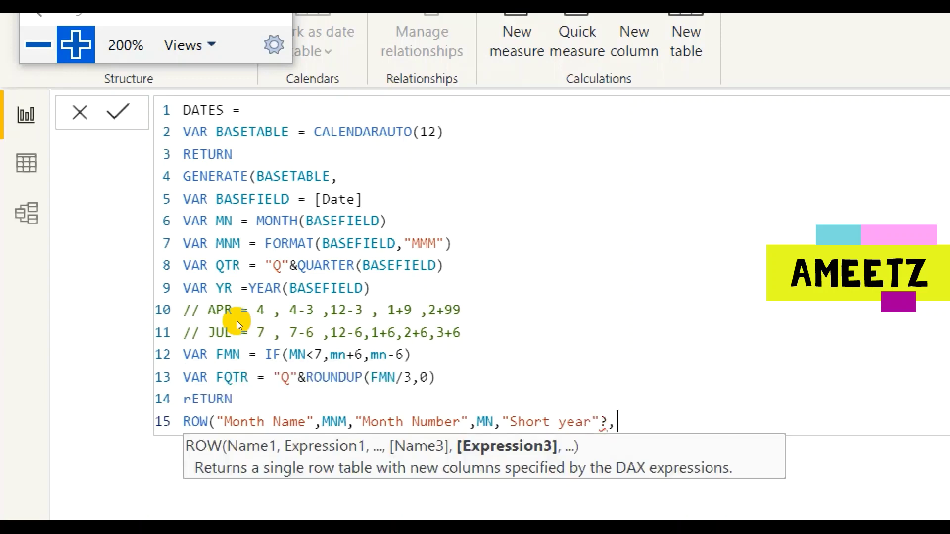
pyautogui.press('BackSpace')
pyautogui.press('BackSpace')
pyautogui.press('BackSpace')
pyautogui.press('BackSpace')
pyautogui.write(',yr')
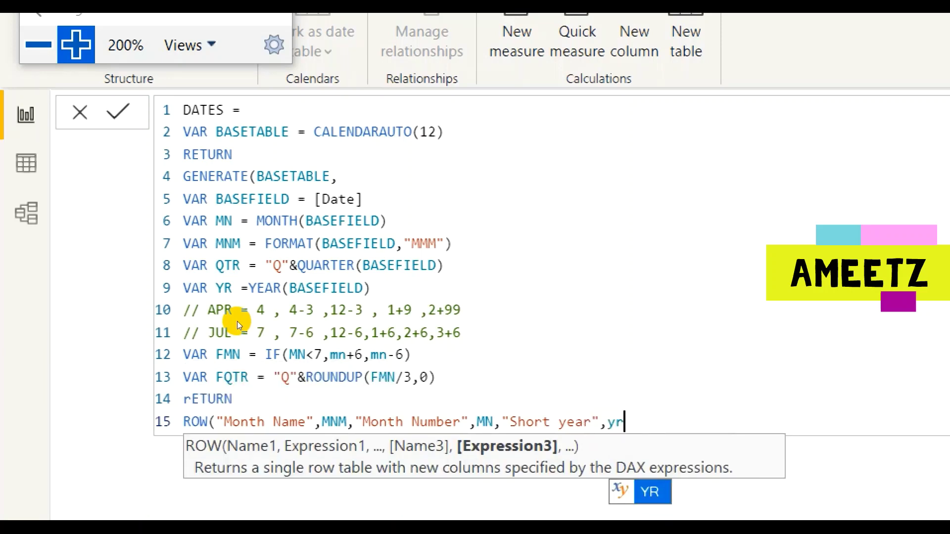
pyautogui.press('Tab')
# Step: Add a "Quarter" column returning QTR after the "Short year" pair in the ROW function
pyautogui.write(',"Qua')
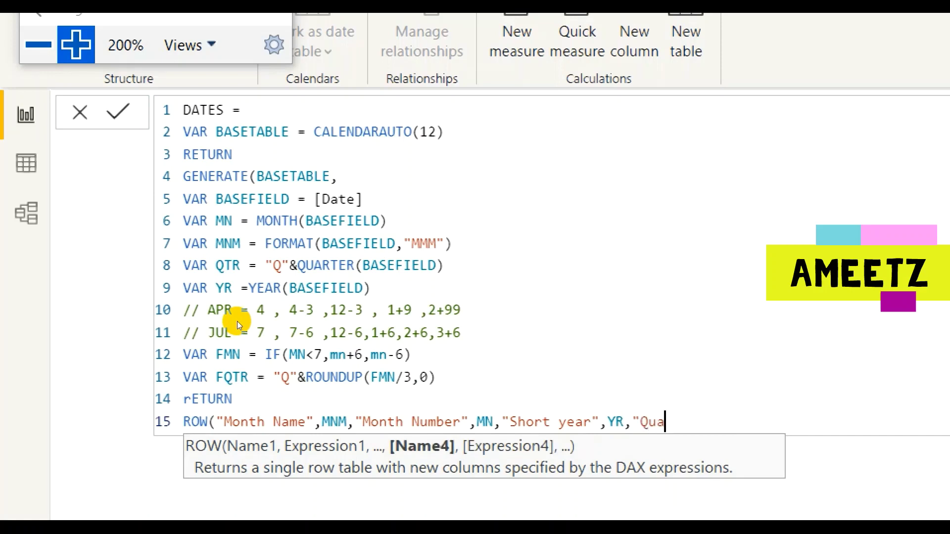
pyautogui.write('rter",q')
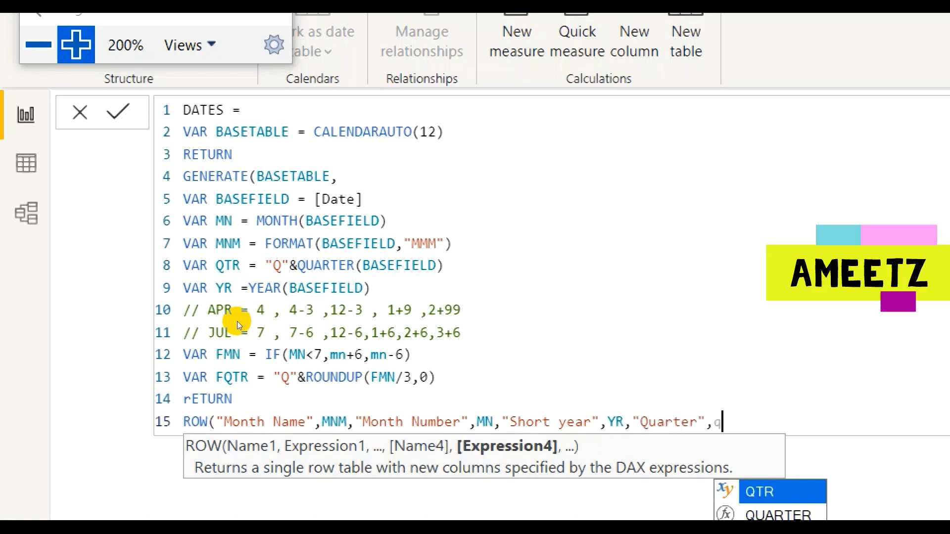
pyautogui.press('Tab')
pyautogui.write(',')
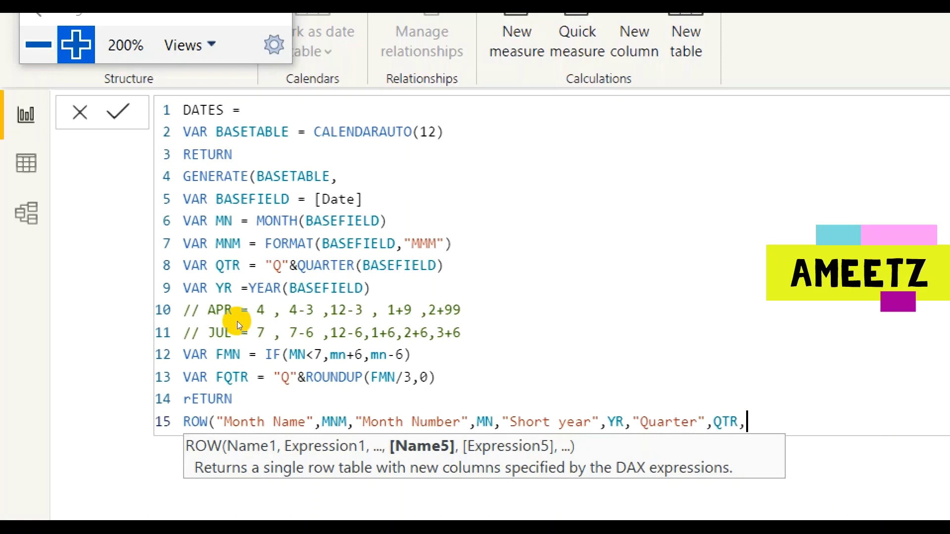
# Step: Continue the ROW function on a new line with a "fin Mnumber" column returning FMN
pyautogui.press('Return')
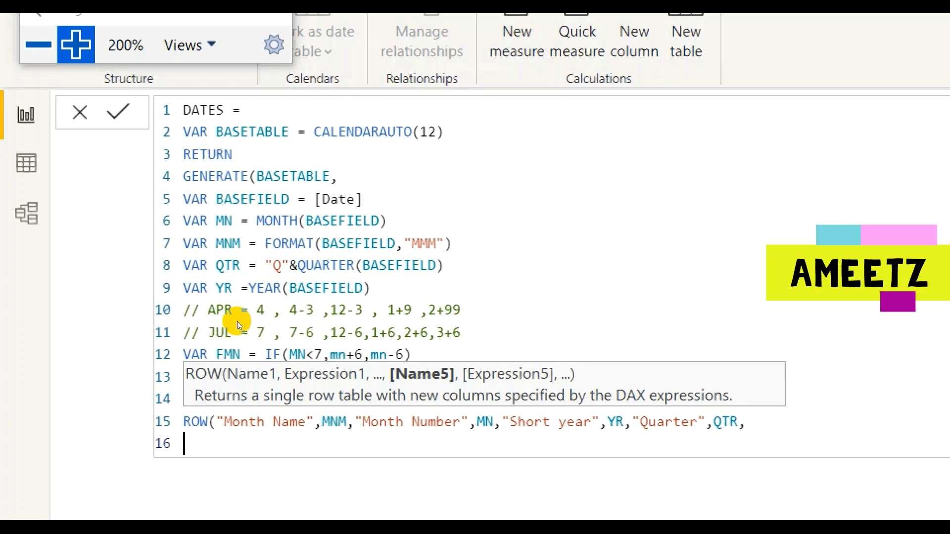
pyautogui.write('"fin Mnumber')
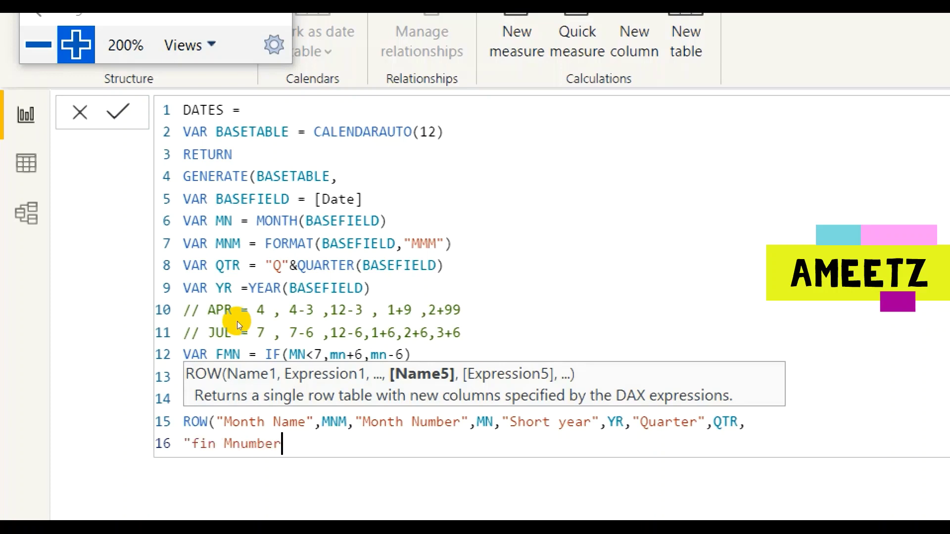
pyautogui.write('",fmn')
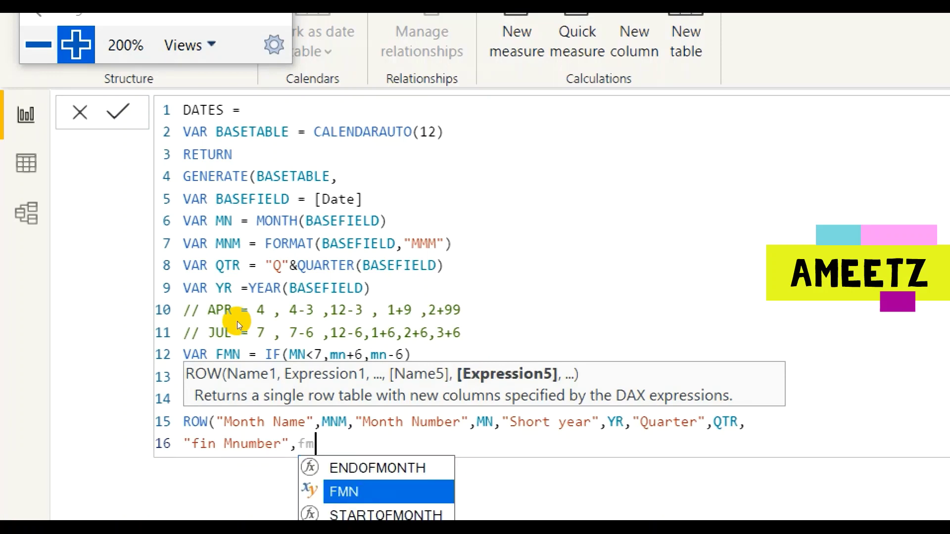
pyautogui.press('Tab')
pyautogui.write(',')
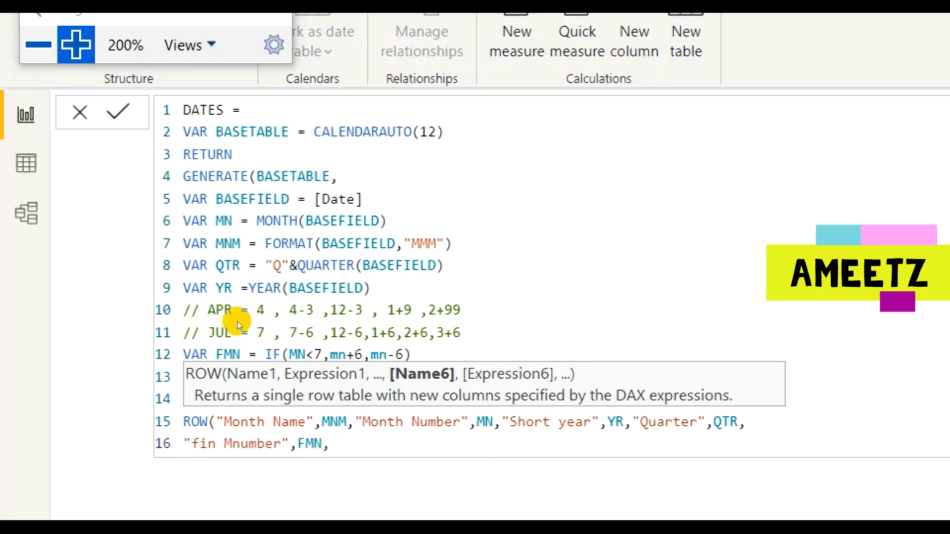
# Step: Add a "Qqtr" column returning FQTR and close both the ROW and GENERATE functions
pyautogui.write('"Qqtr",f')
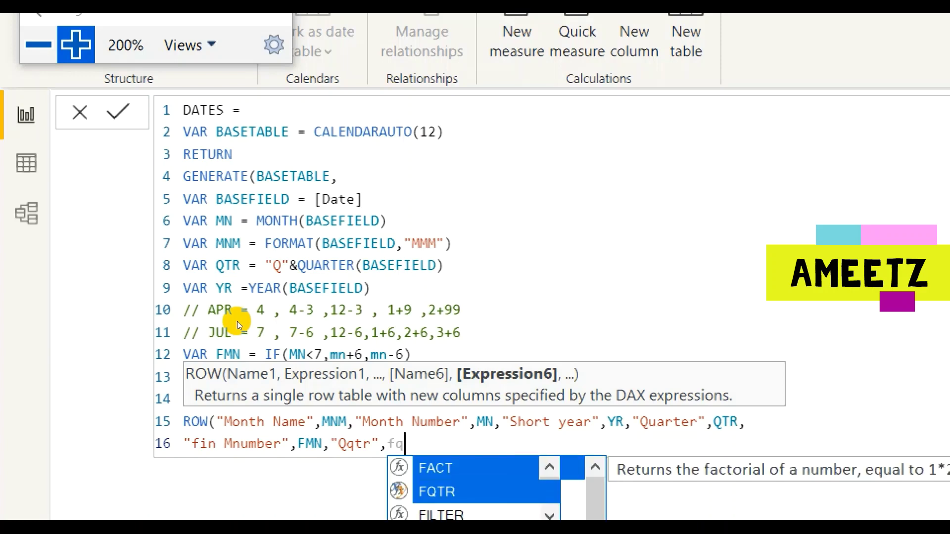
pyautogui.write('q')
pyautogui.press('Tab')
pyautogui.write('))')
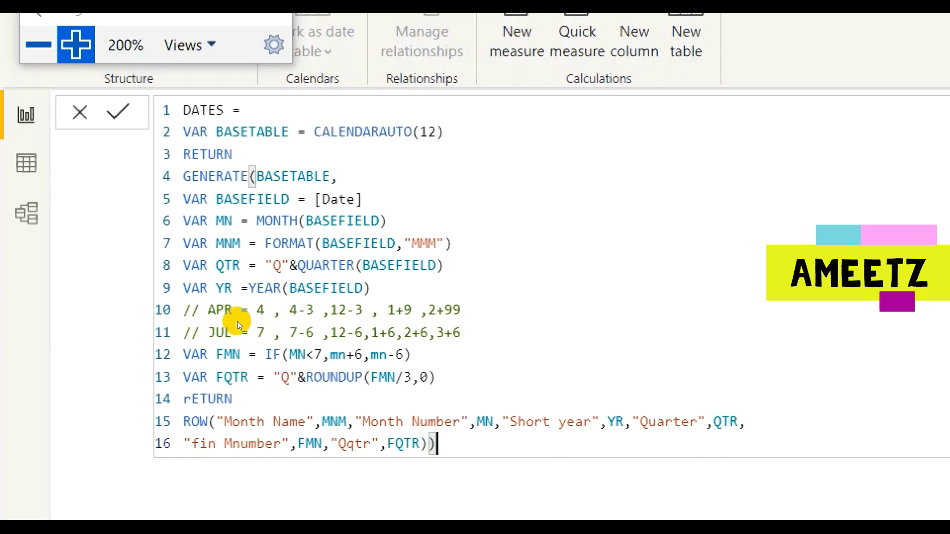
# Step: Commit the DATES table formula and show the resulting table in Data view
pyautogui.press('Return')
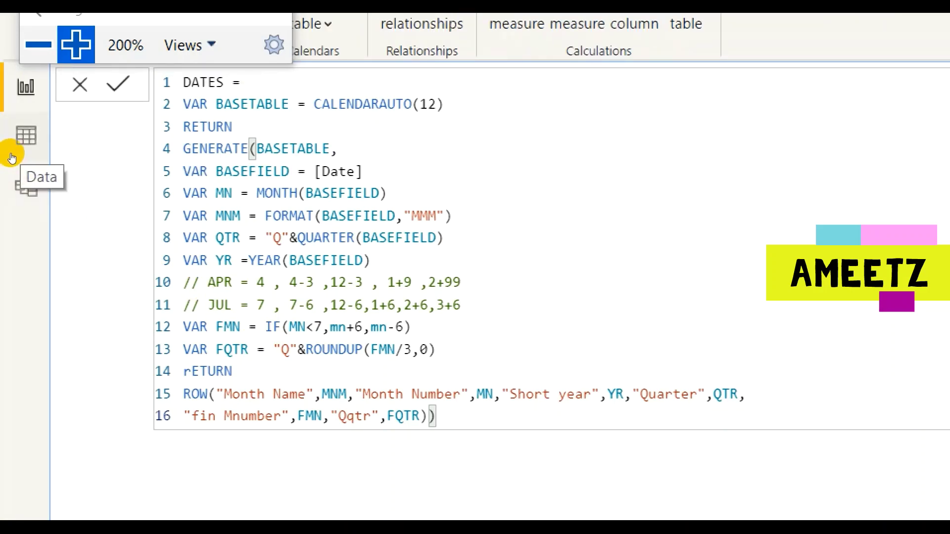
pyautogui.click(12, 157)
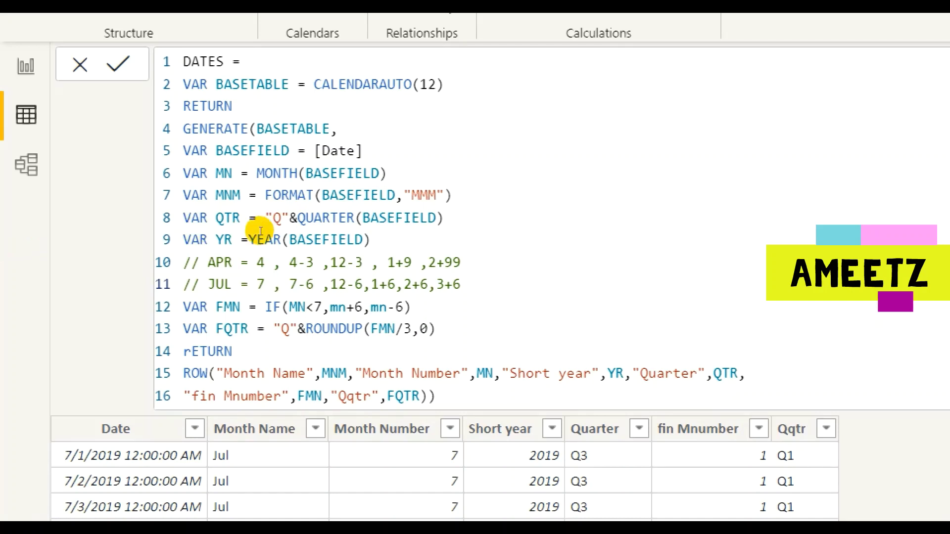
# Step: Add a comment line for a September fiscal start below the JUL comment: // Sep = 9 , 9-8,12-8,8+4=12,1+4
pyautogui.press('Return')
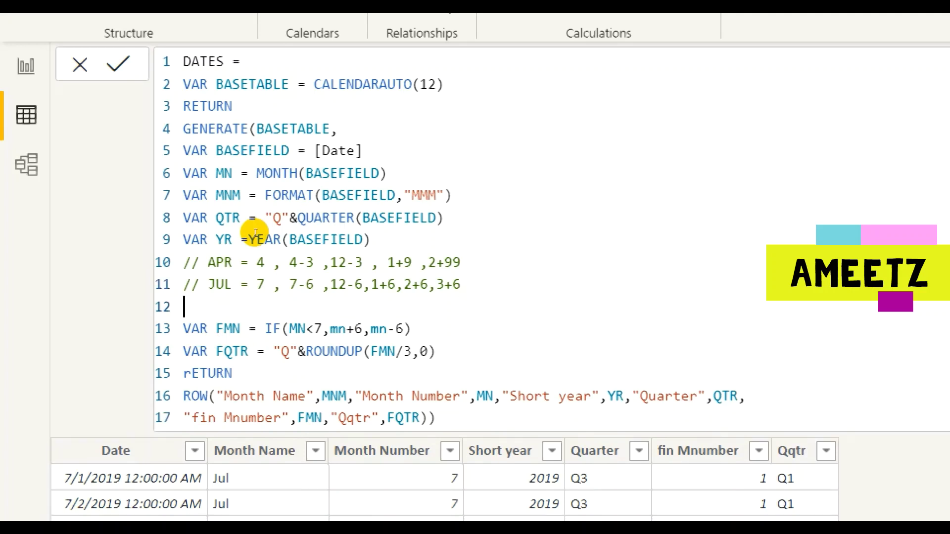
pyautogui.write('// Sep = 9 , 9-')
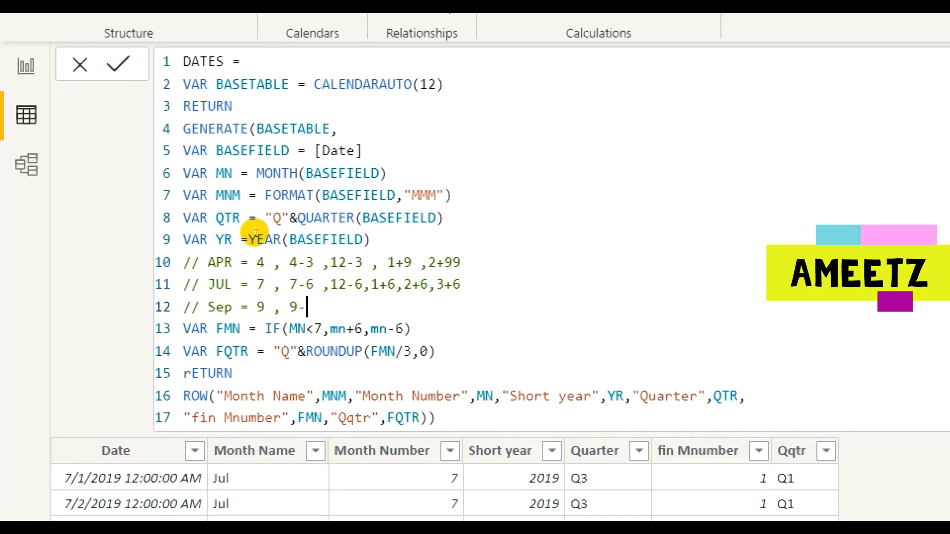
pyautogui.write('8,12-8')
pyautogui.write(',')
pyautogui.write('8+4')
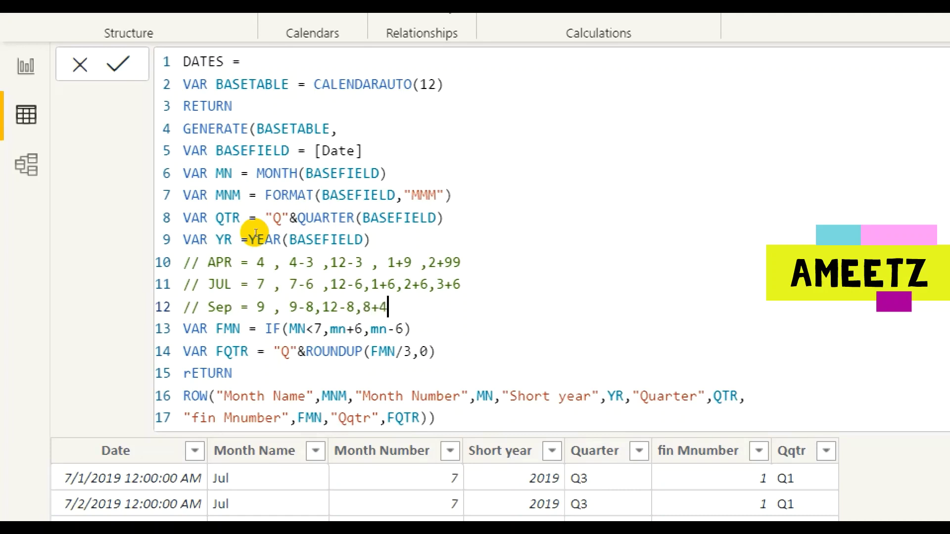
pyautogui.write('=12,1+4')
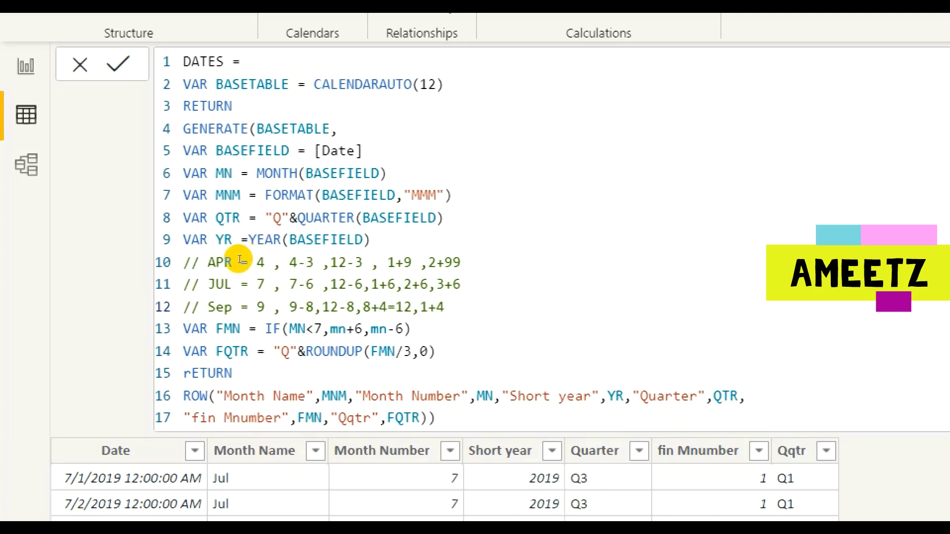
# Step: Define the September fiscal month variable FMNSEP = IF(Mn<9,mn+4,mn-8) on a new line below FMN
pyautogui.press('Down')
pyautogui.press('Return')
pyautogui.write('VAR FMN')
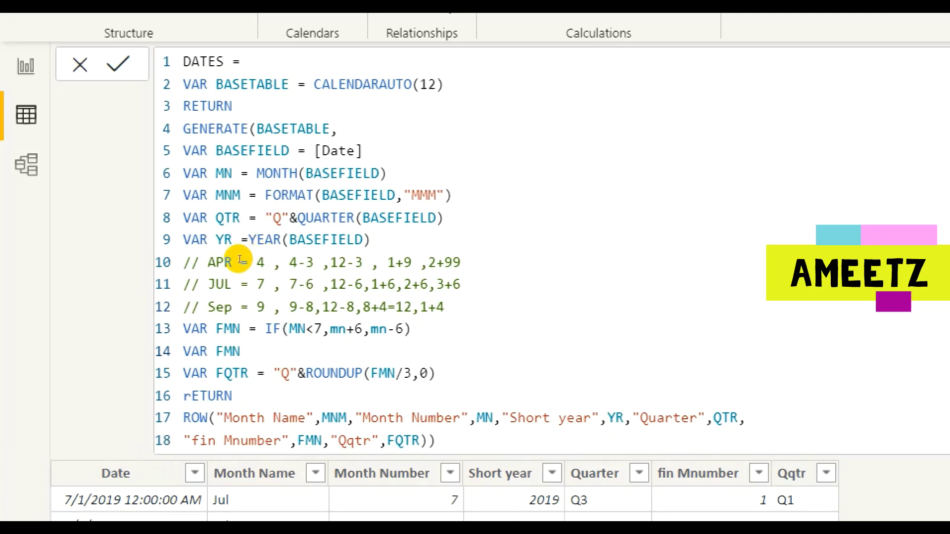
pyautogui.write('SEP = IF(')
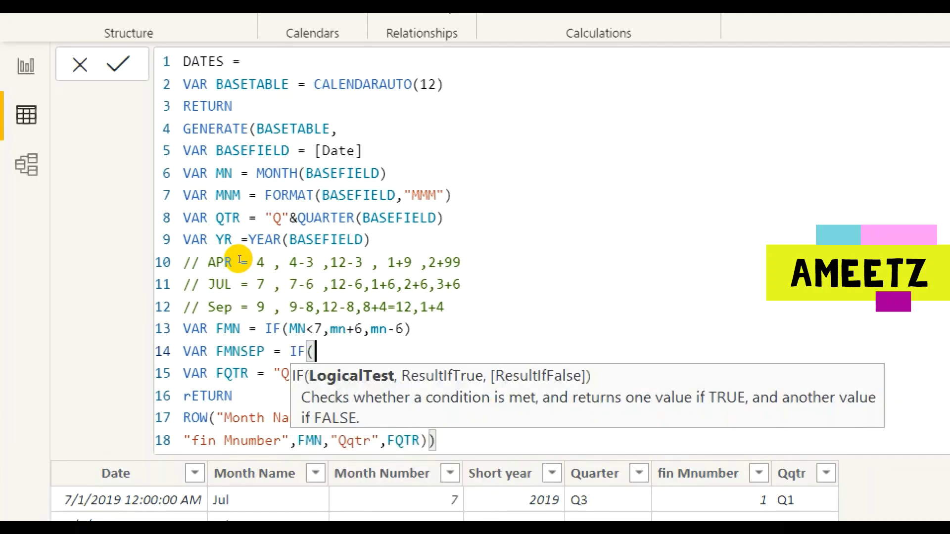
pyautogui.write('Mn,')
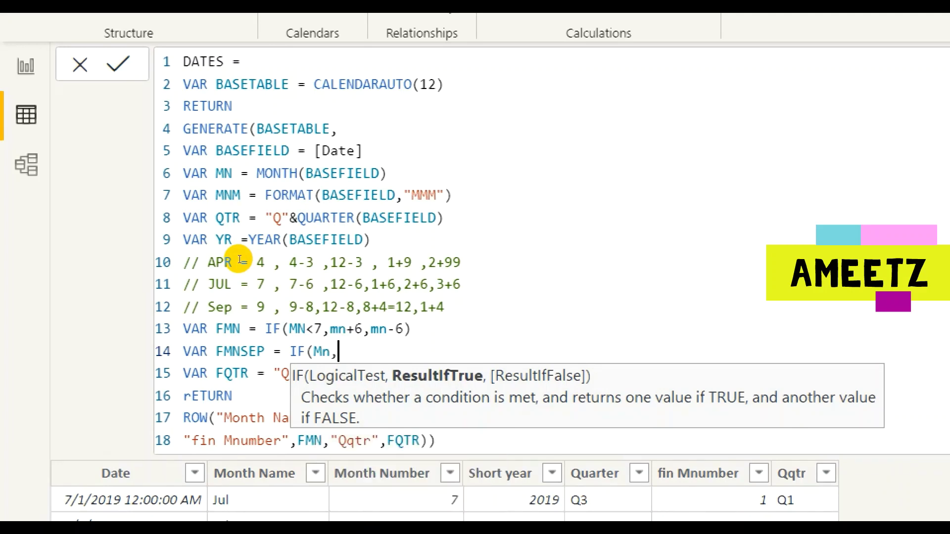
pyautogui.press('BackSpace')
pyautogui.write('<9,mn+4,')
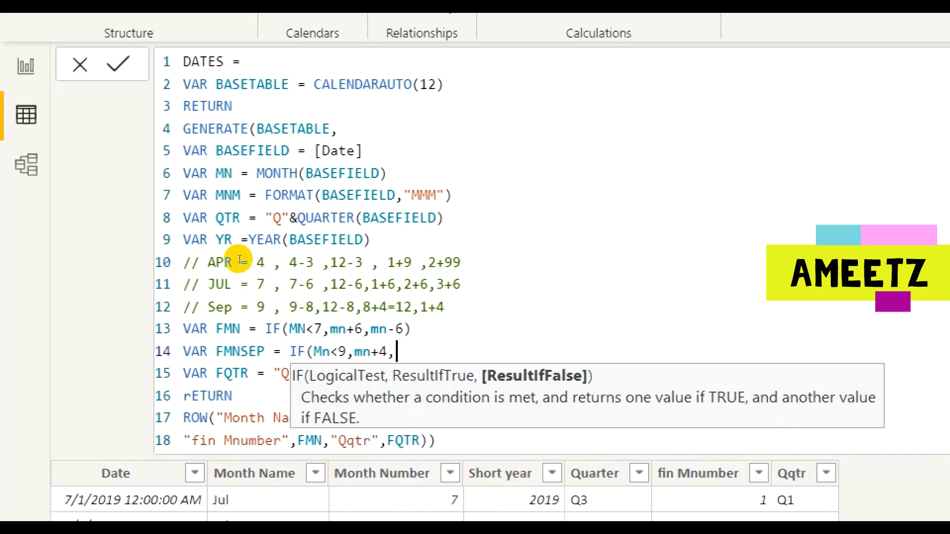
pyautogui.write('mn-8)')
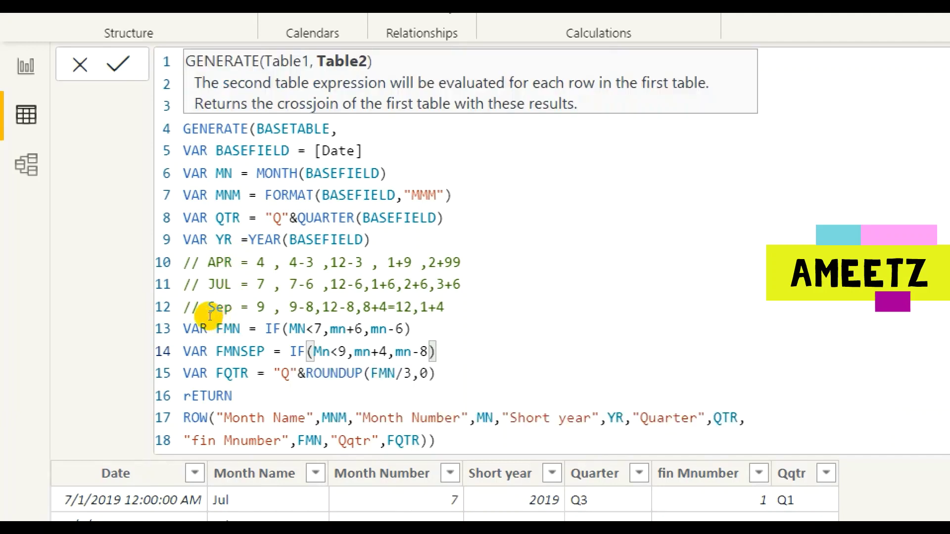
# Step: Add a new column name "Fin Month Sep" after FQTR inside the ROW function
pyautogui.press('Down')
pyautogui.press('Down')
pyautogui.press('Down')
pyautogui.press('Down')
pyautogui.press('Left')
pyautogui.press('Left')
pyautogui.write(',')
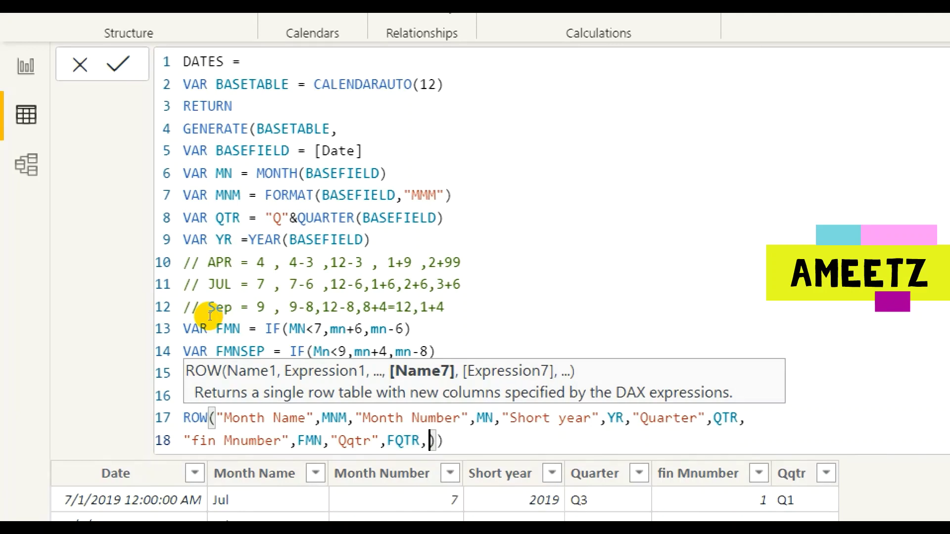
pyautogui.write('Fin')
pyautogui.press('BackSpace')
pyautogui.press('BackSpace')
pyautogui.press('BackSpace')
pyautogui.write('"Fin Month Sp')
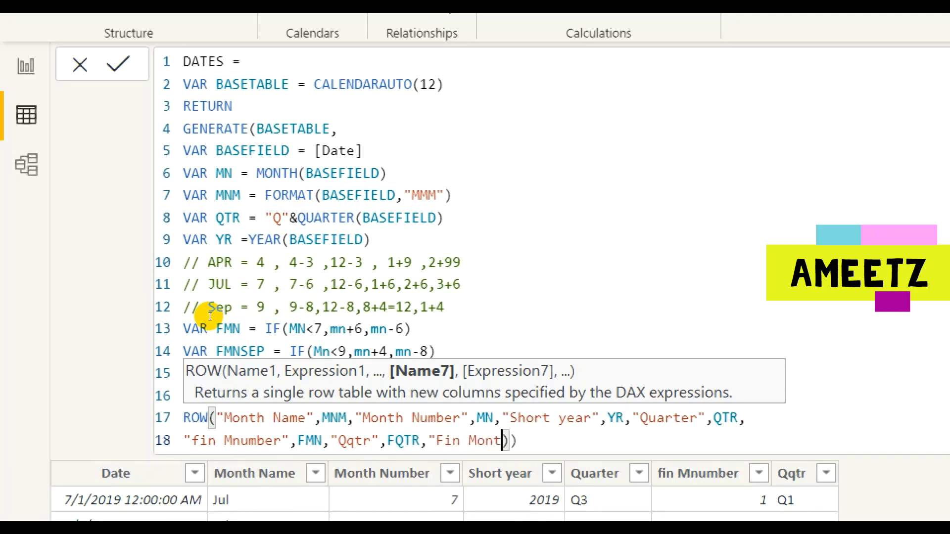
pyautogui.write('ep')
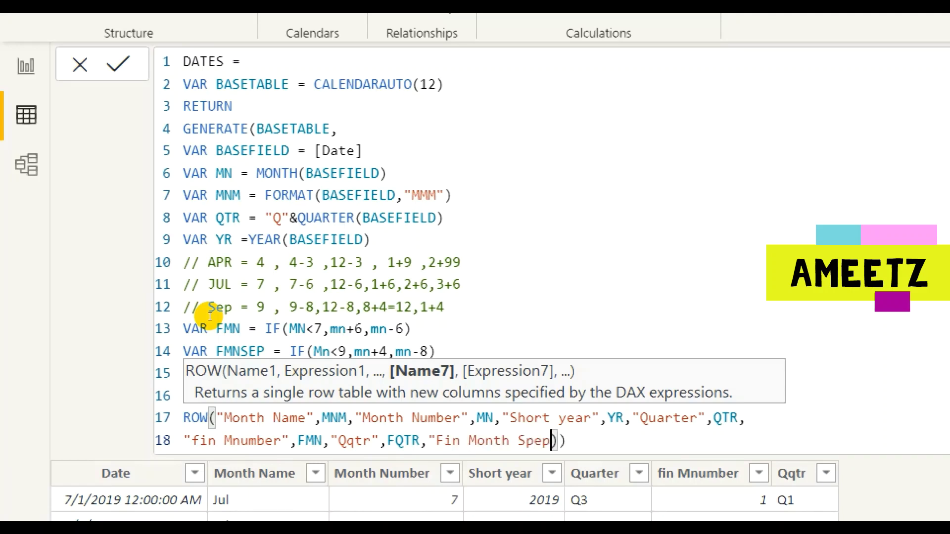
pyautogui.press('BackSpace')
pyautogui.press('BackSpace')
pyautogui.press('BackSpace')
pyautogui.write('ep",')
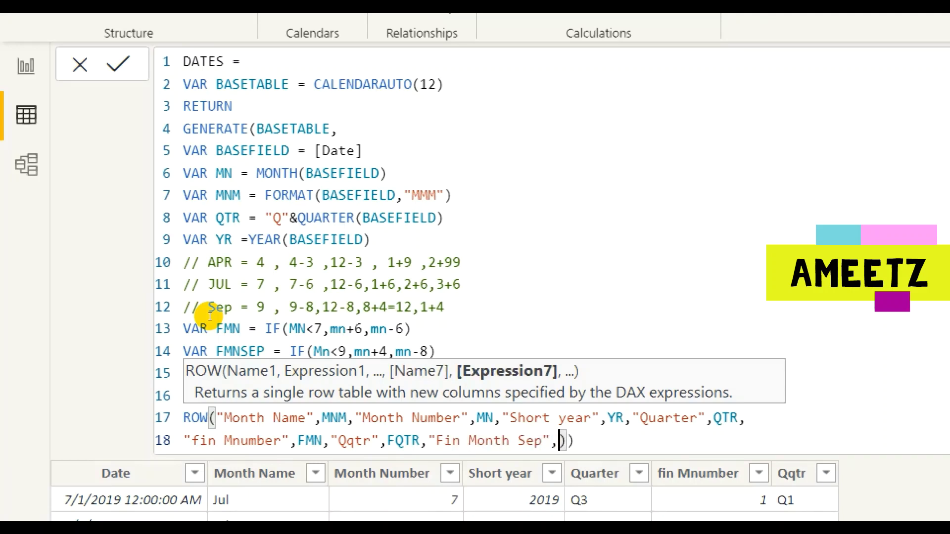
# Step: Enter the FMNSEP variable as the expression for the "Fin Month Sep" column
pyautogui.write('finm')
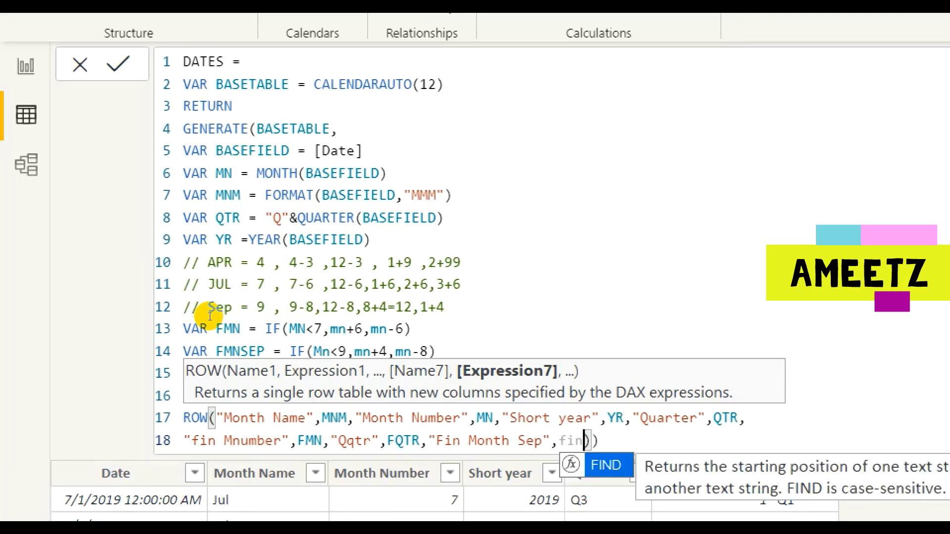
pyautogui.press('BackSpace')
pyautogui.press('BackSpace')
pyautogui.press('BackSpace')
pyautogui.write('mns')
pyautogui.press('Tab')
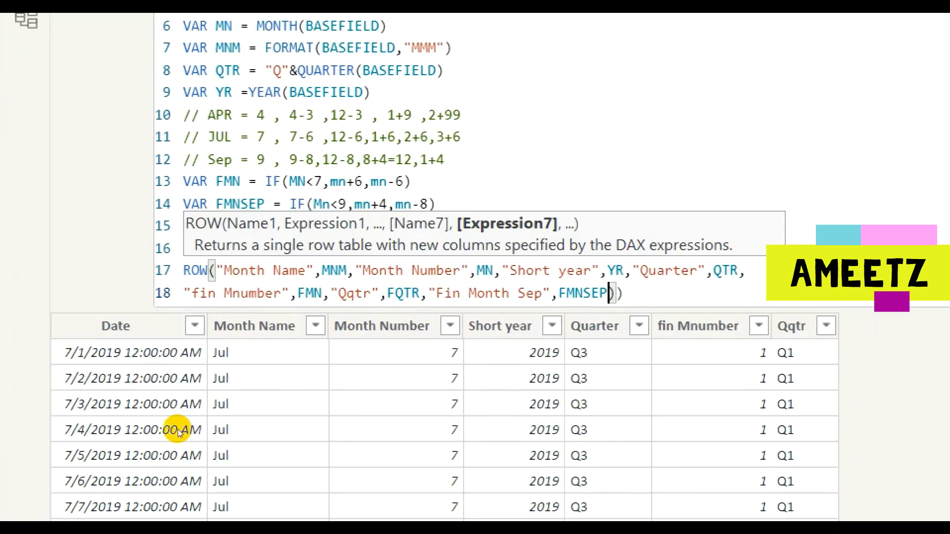
# Step: Commit the DATES table formula with the "Fin Month Sep" column
pyautogui.press('Return')
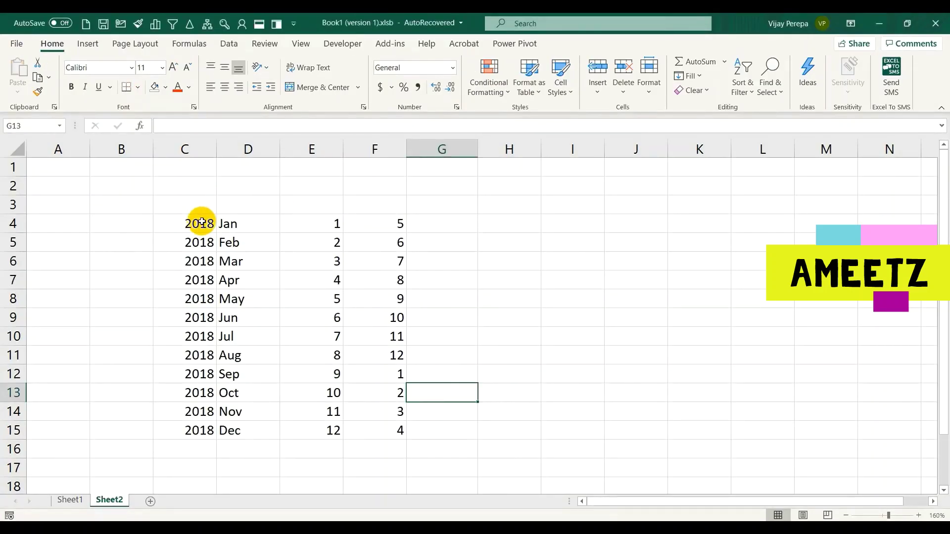
# Step: Switch to the Excel workbook and examine the 2018 months, their calendar numbers and the September-start fiscal month formulas on Sheet2
pyautogui.click(198, 229)
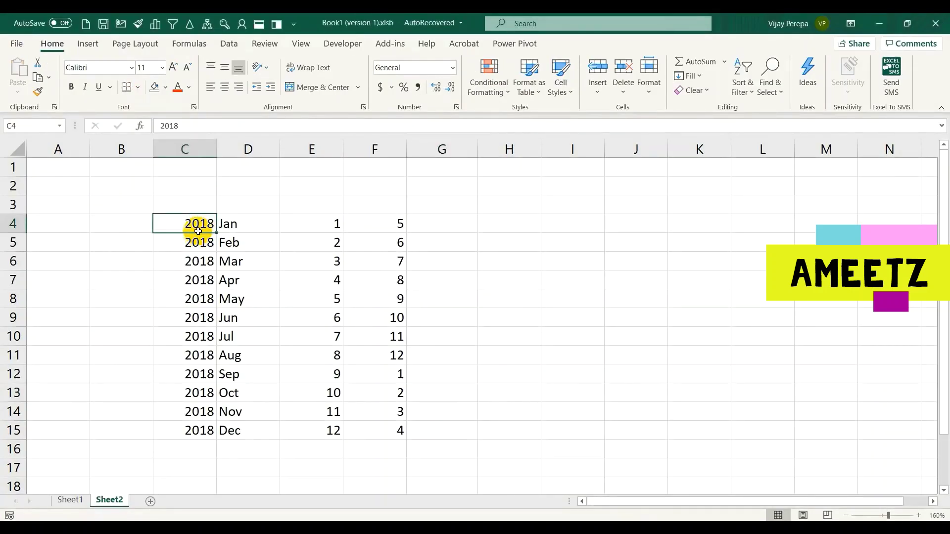
pyautogui.moveTo(198, 223); pyautogui.dragTo(224, 429)
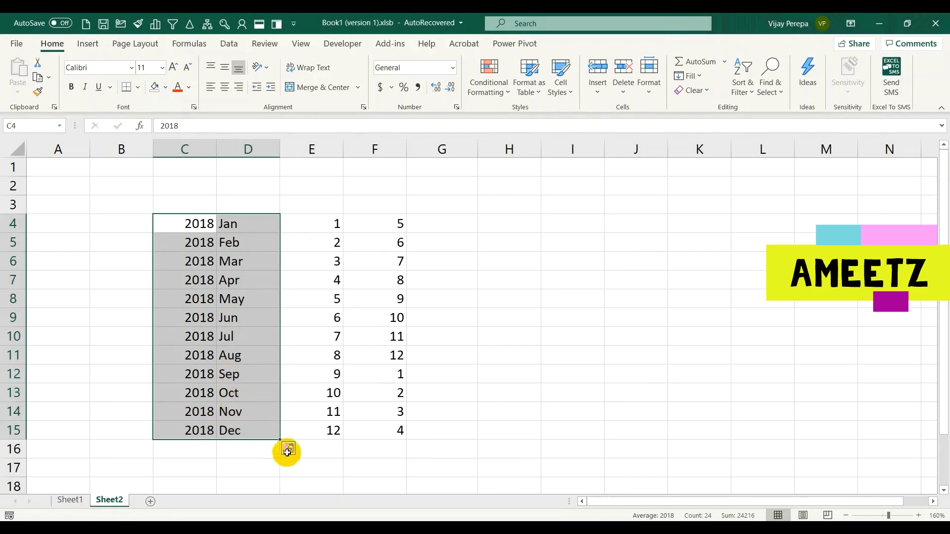
pyautogui.click(312, 227)
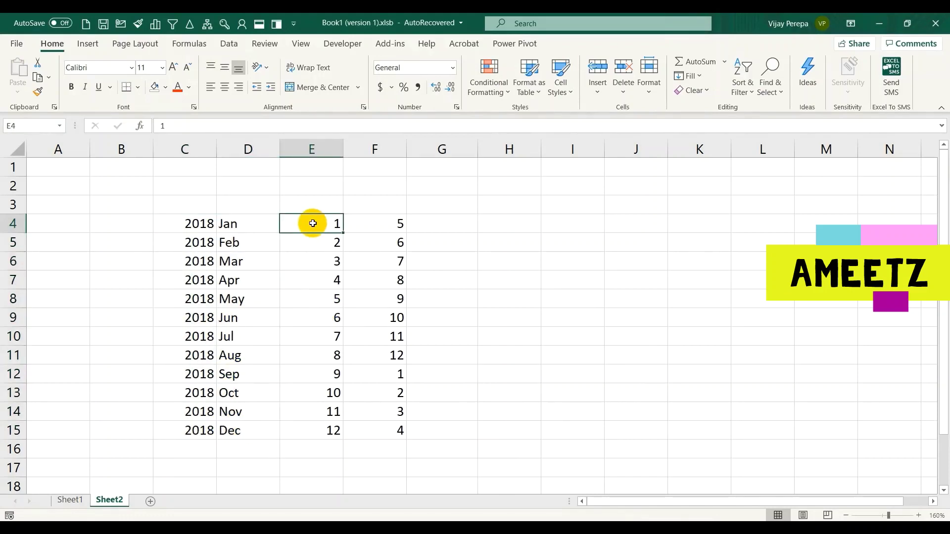
pyautogui.click(303, 425)
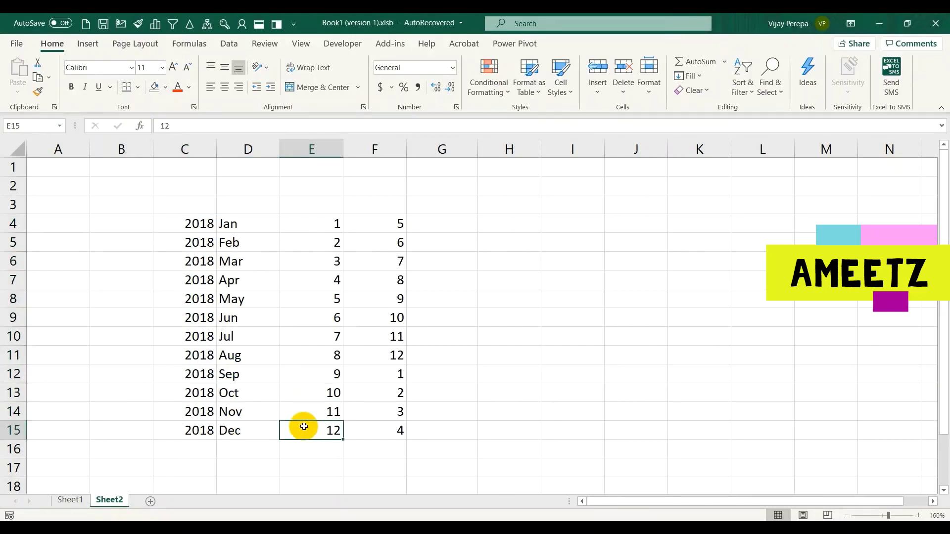
pyautogui.click(322, 375)
pyautogui.click(367, 380)
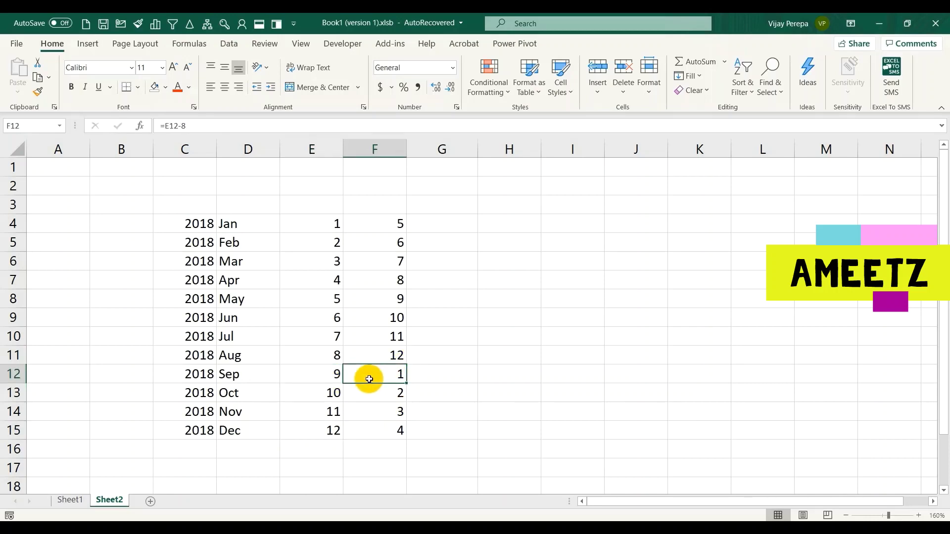
pyautogui.click(208, 127)
pyautogui.click(417, 352)
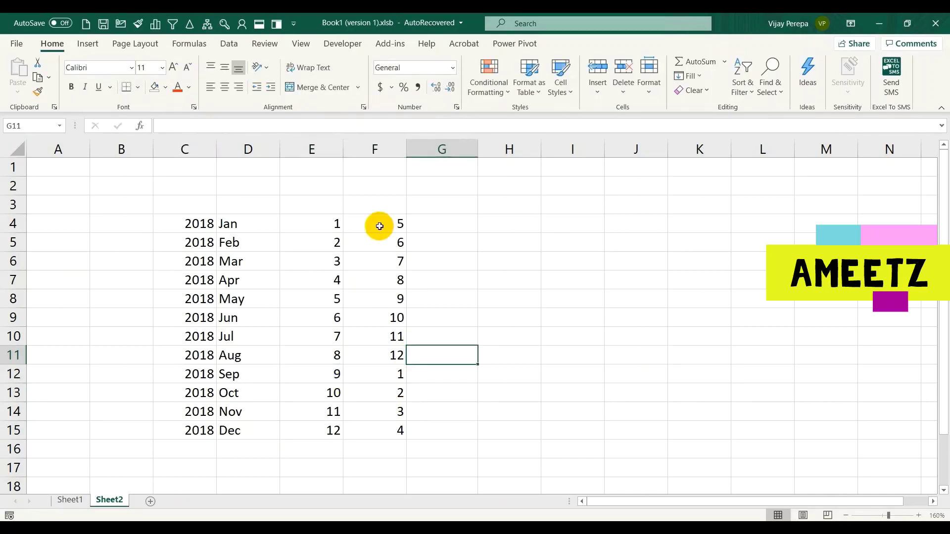
pyautogui.click(379, 226)
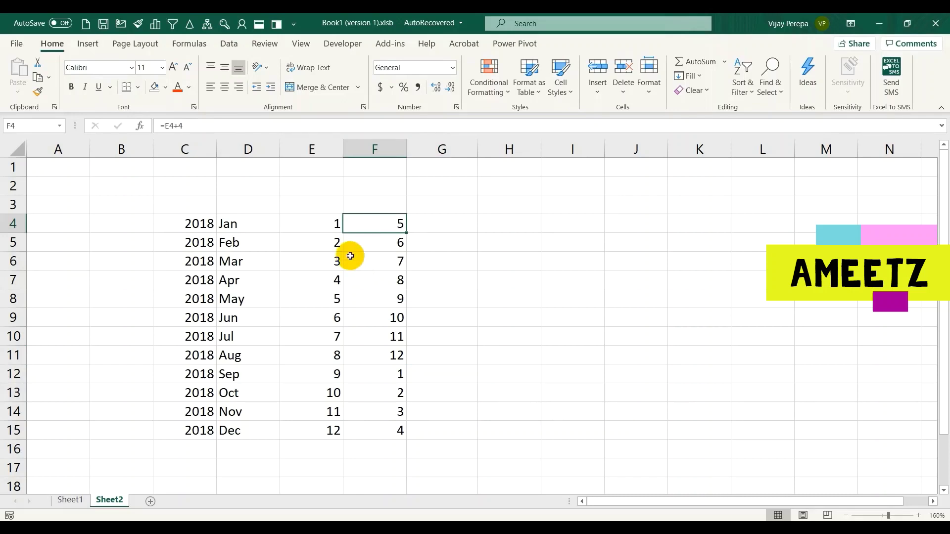
pyautogui.moveTo(388, 374); pyautogui.dragTo(386, 428)
pyautogui.click(389, 356)
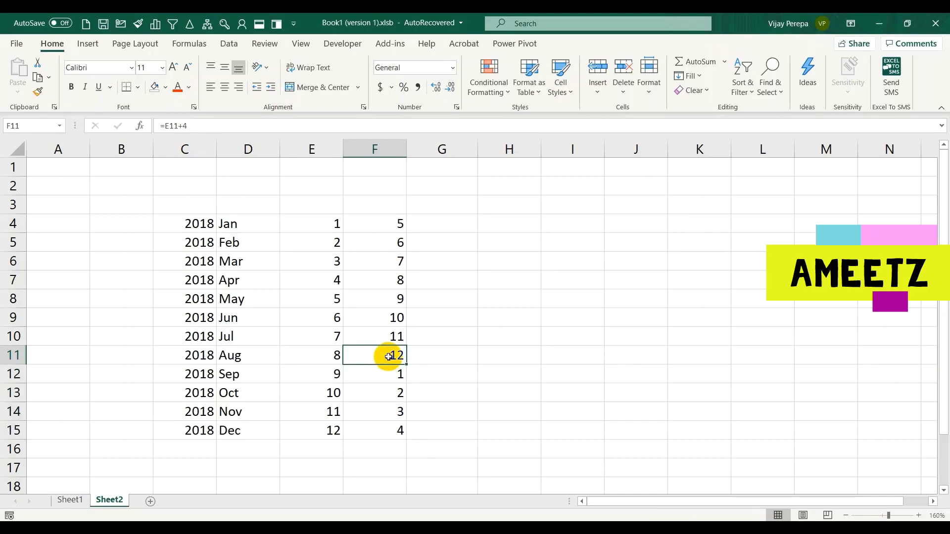
pyautogui.click(250, 354)
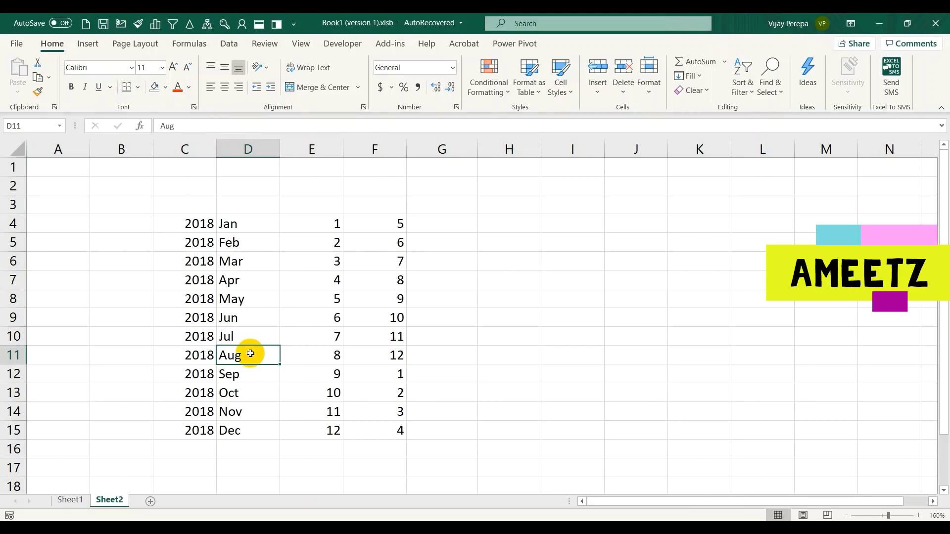
# Step: Highlight the September row, cells C12 to F12, with an orange fill
pyautogui.click(249, 369)
pyautogui.click(205, 378)
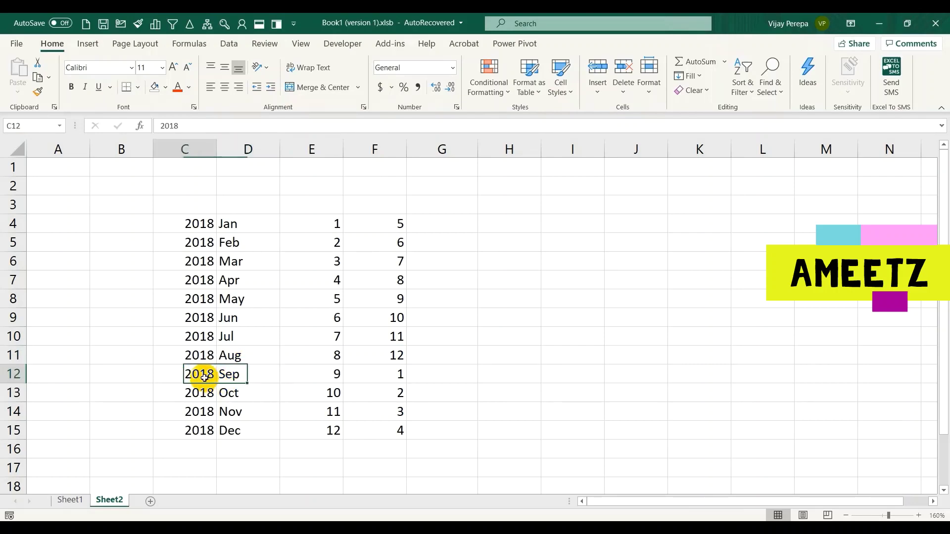
pyautogui.moveTo(204, 378); pyautogui.dragTo(354, 373)
pyautogui.click(165, 88)
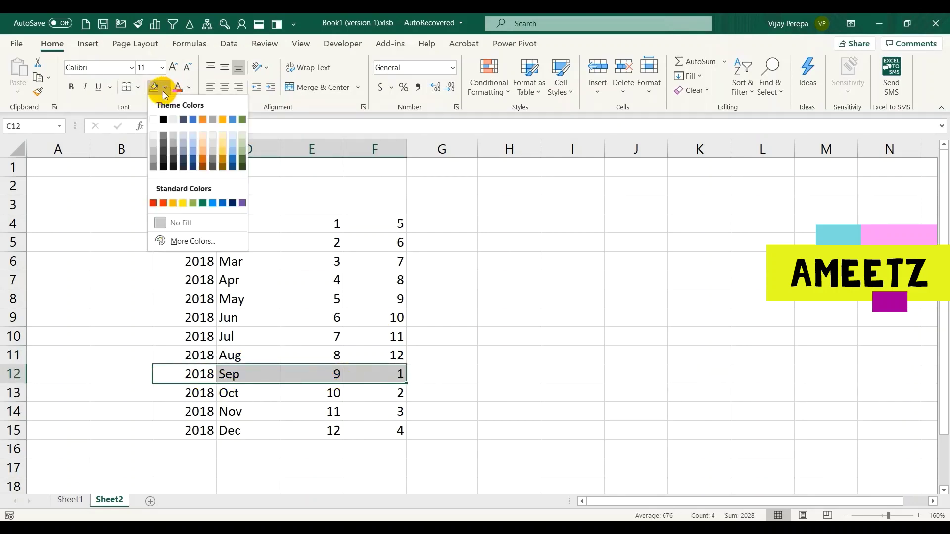
pyautogui.click(173, 206)
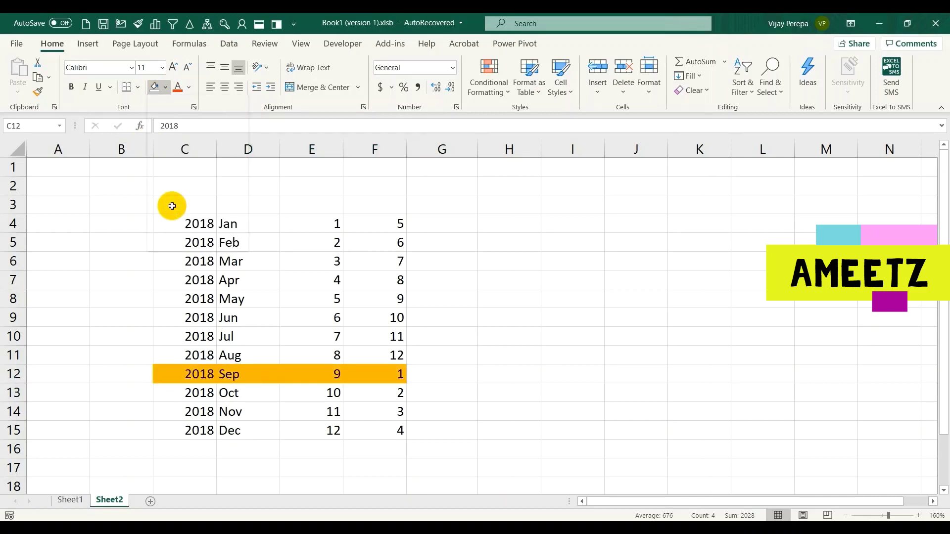
# Step: Enter the fiscal year label "FY 2018-19" beside the September row in cell G12
pyautogui.click(439, 378)
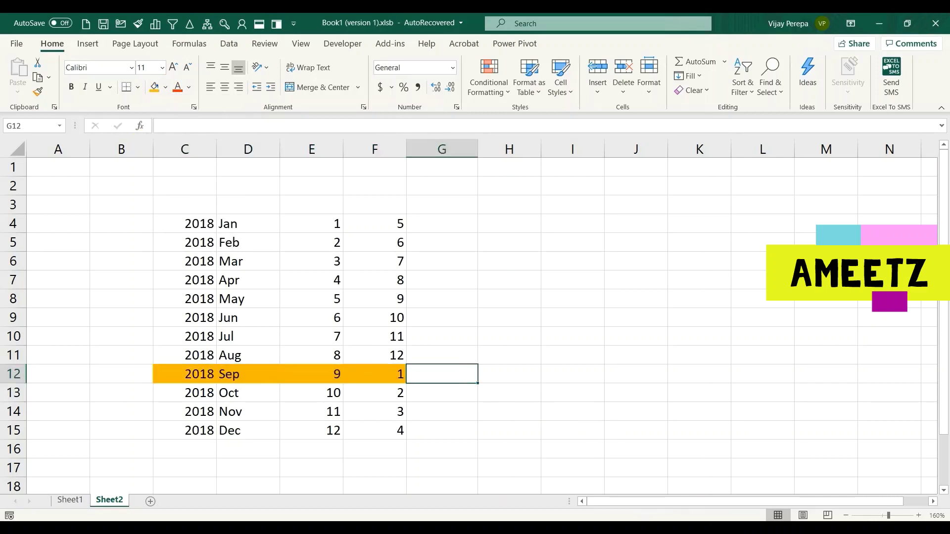
pyautogui.write('FY ')
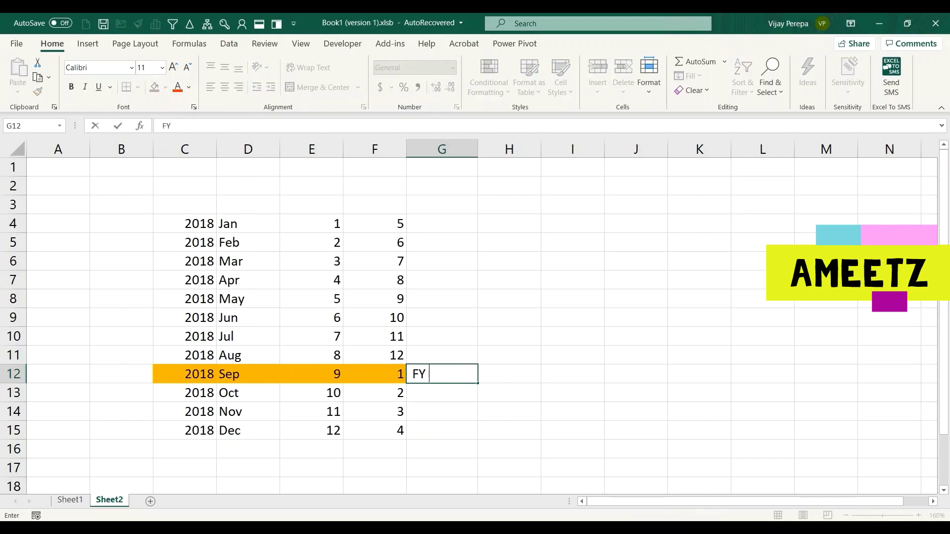
pyautogui.write('2018-19')
pyautogui.press('Return')
pyautogui.click(442, 374)
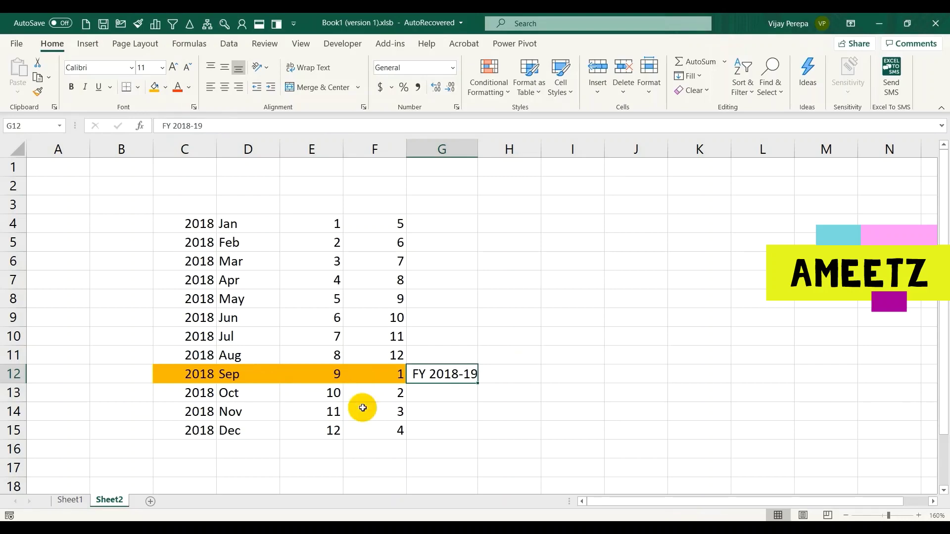
# Step: Enter the fiscal year label "FY 2017-18" beside the August row in cell G11
pyautogui.click(436, 359)
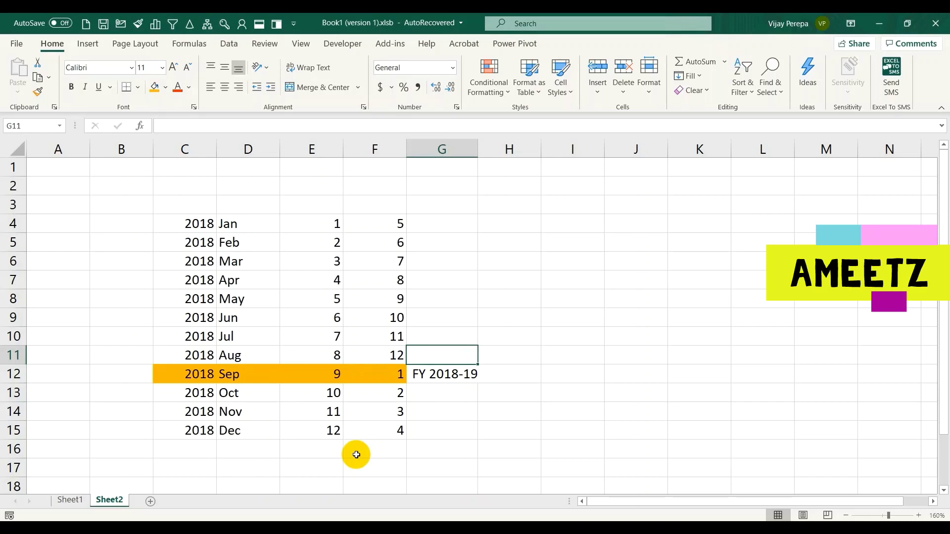
pyautogui.write('FY 2017')
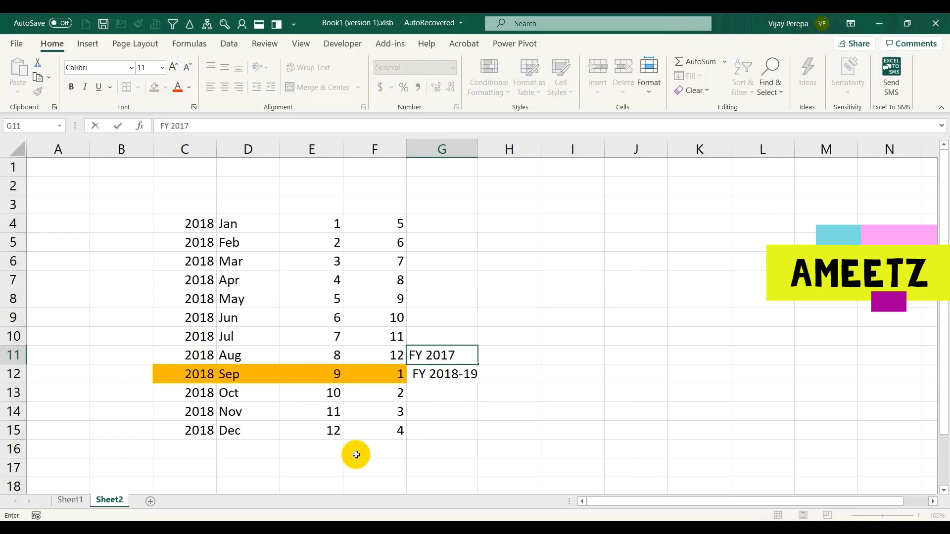
pyautogui.write('-18')
pyautogui.press('Return')
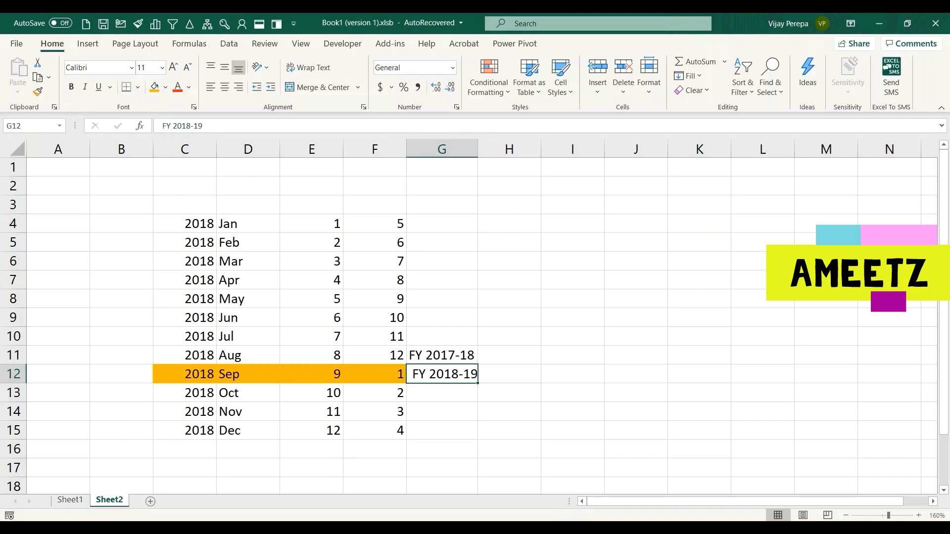
# Step: Switch to Power BI Desktop and start a fiscal year variable on a new line below FQTR: VAR FY = IF(MN<9
pyautogui.click(674, 500)
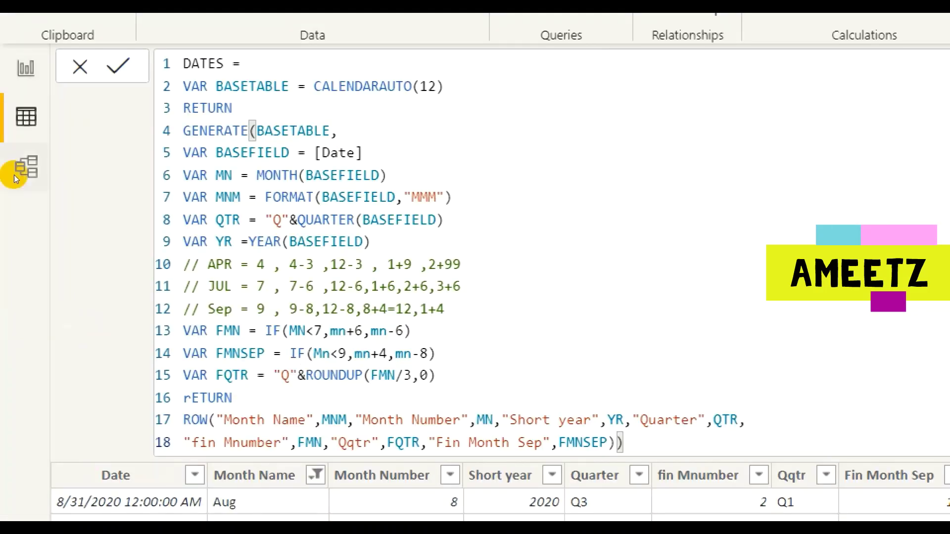
pyautogui.press('Up')
pyautogui.press('Up')
pyautogui.press('Up')
pyautogui.press('Return')
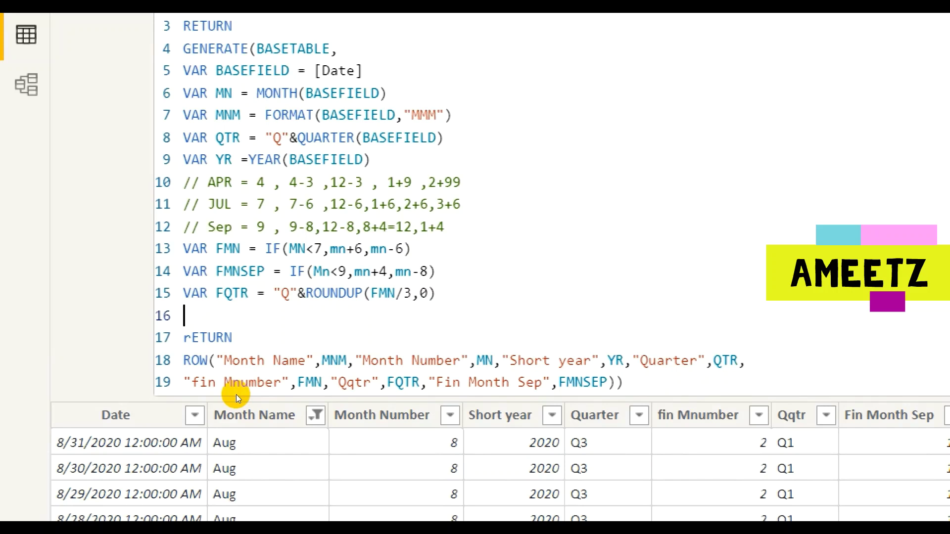
pyautogui.write('VAR FY = ')
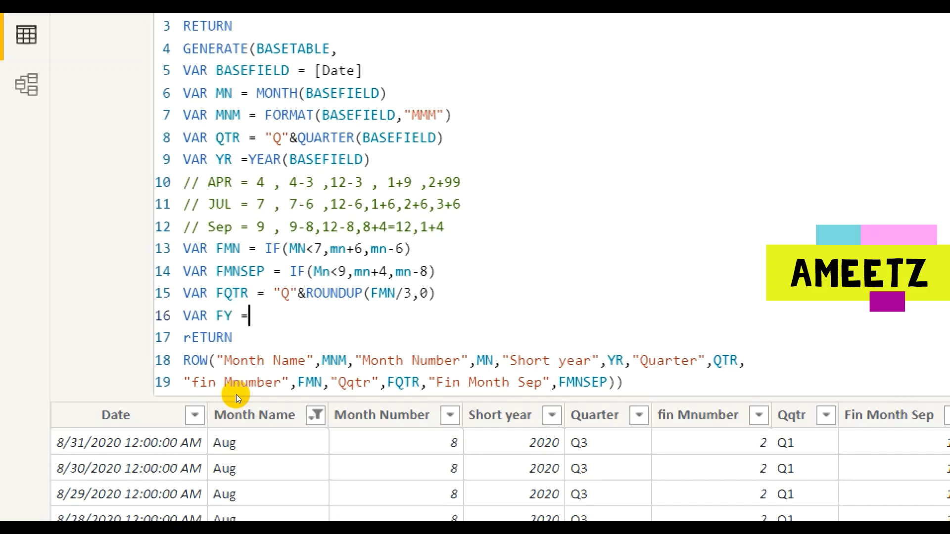
pyautogui.write('IF(MN')
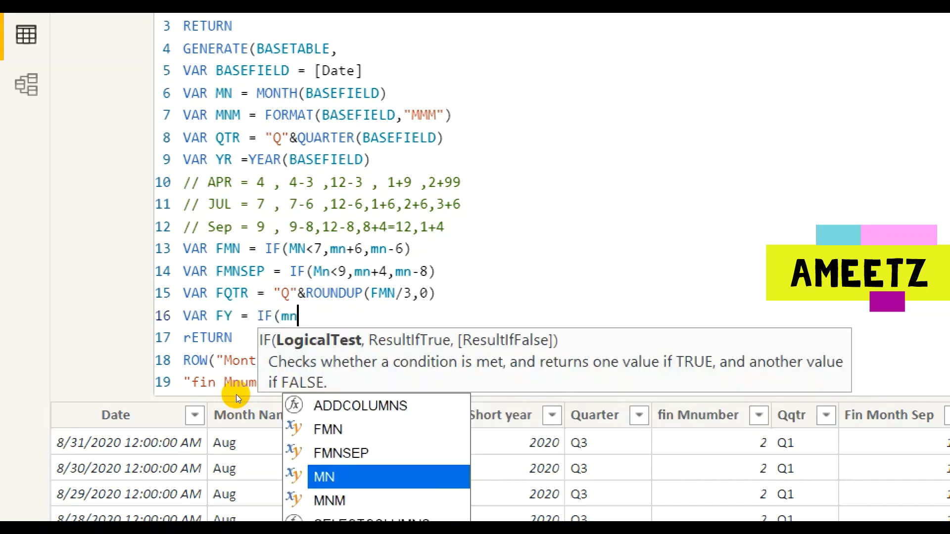
pyautogui.write('<9')
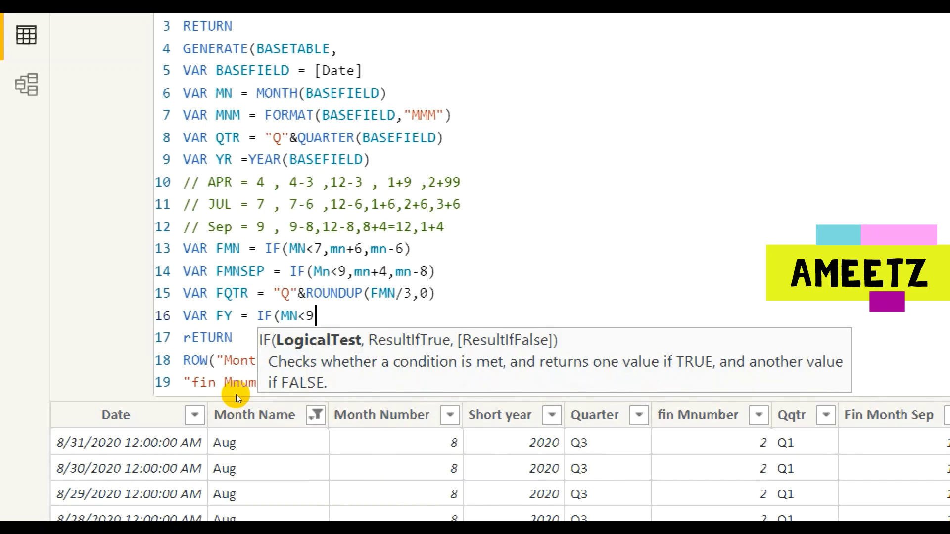
# Step: Add the true result of the FY variable's IF as "FY "&yr-1&RIGHT(yr,2)
pyautogui.write(',"F')
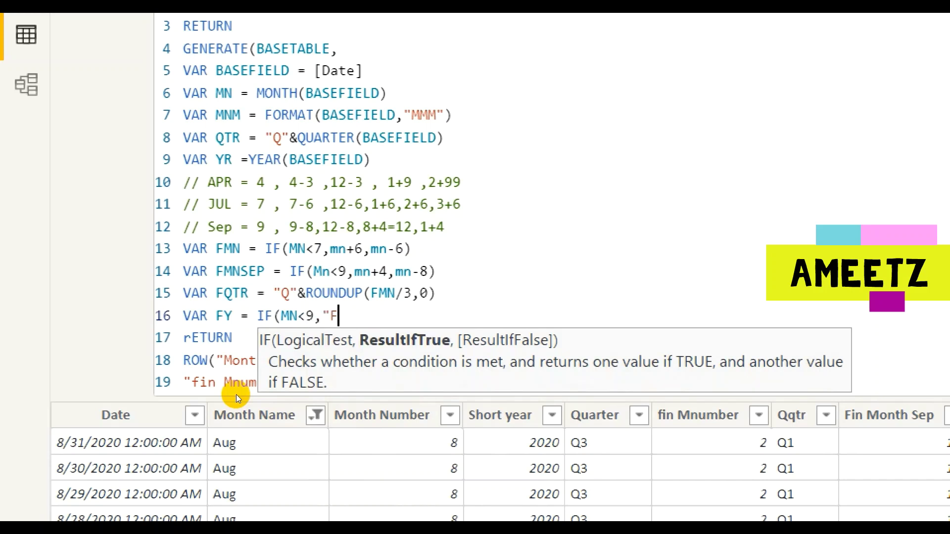
pyautogui.write('Y "&yr')
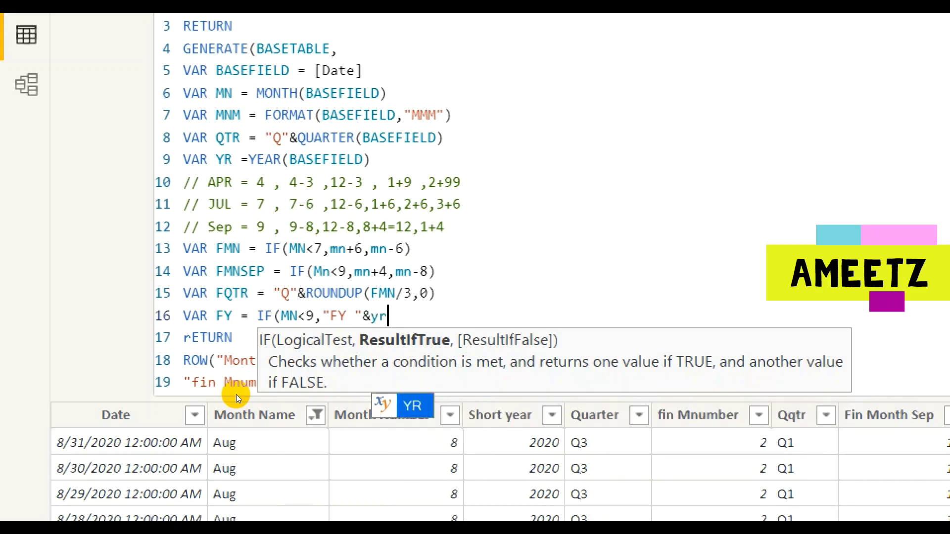
pyautogui.write('-1')
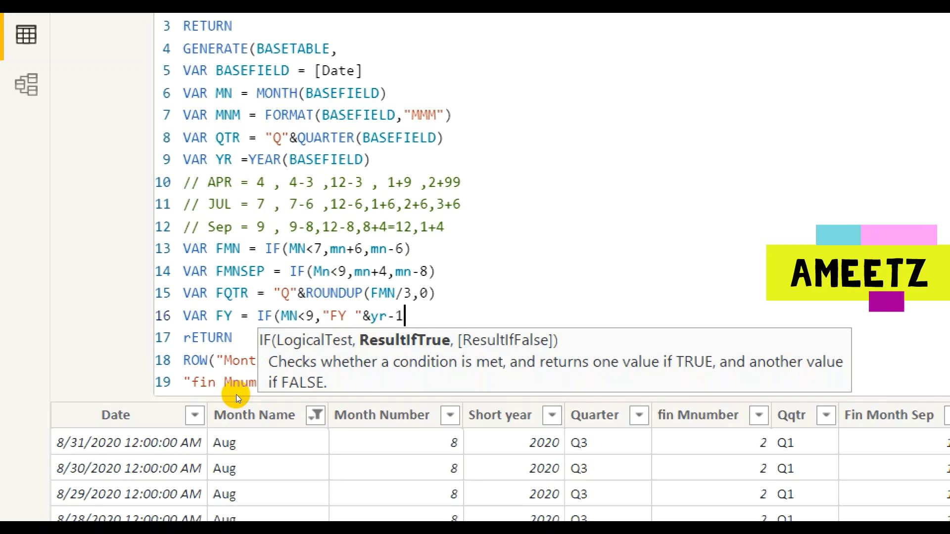
pyautogui.write('&')
pyautogui.write('right(')
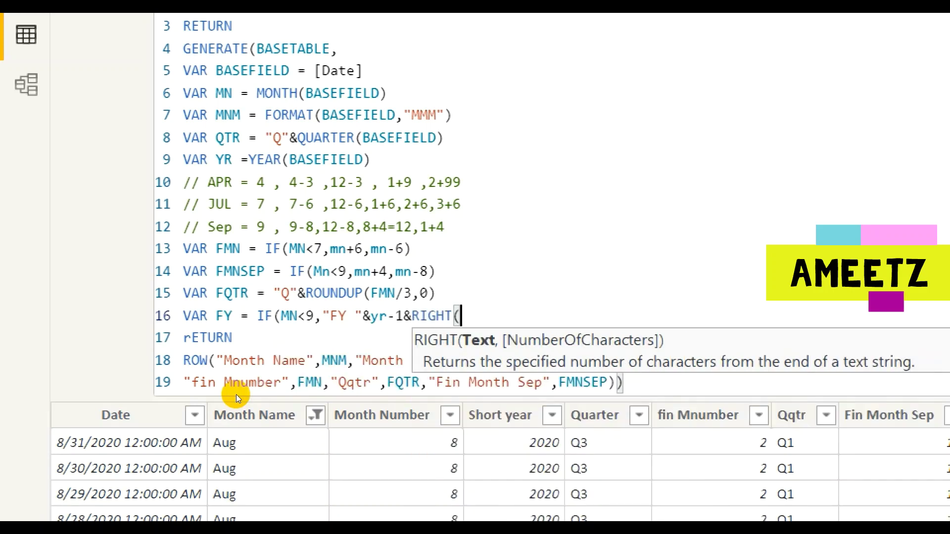
pyautogui.write('yr,2)')
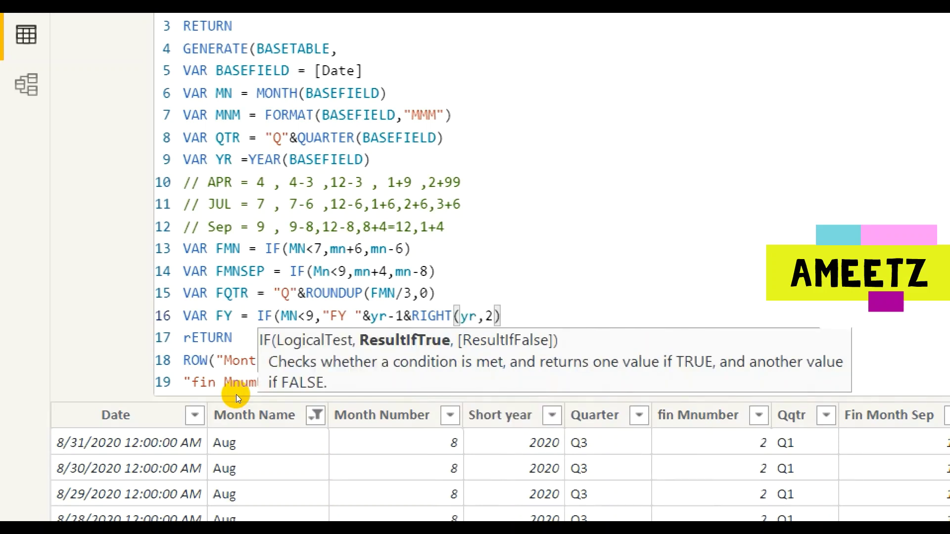
pyautogui.write(')')
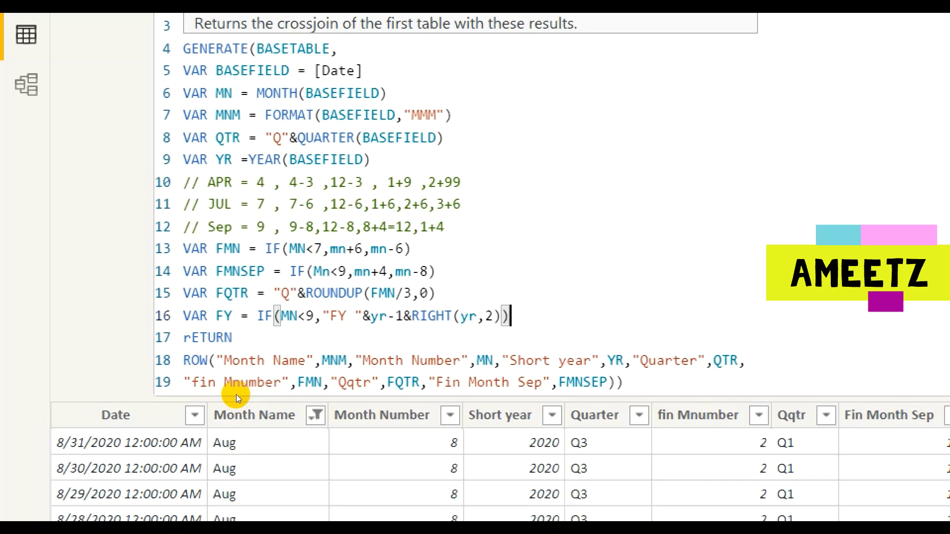
pyautogui.write(',')
pyautogui.press('Return')
pyautogui.press('BackSpace')
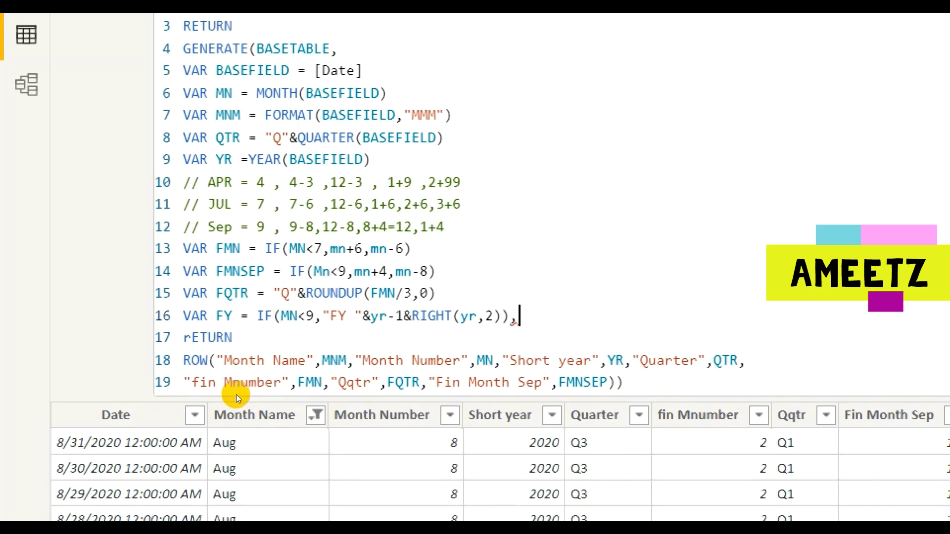
pyautogui.press('BackSpace')
pyautogui.press('BackSpace')
# Step: Add the false result of the FY variable's IF on a new line as "FY "&yr&RIGHT(YR+1,2) and close the expression
pyautogui.write(',')
pyautogui.press('Return')
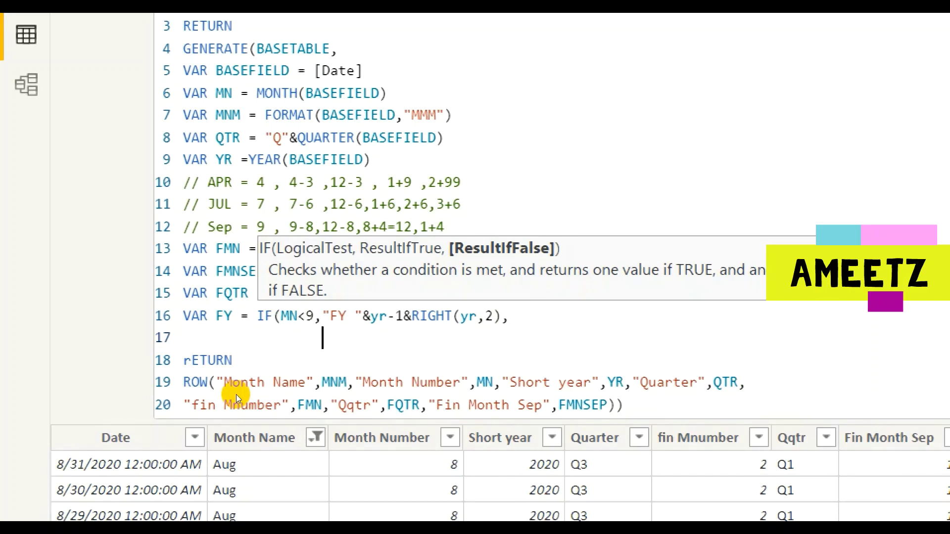
pyautogui.write('"FY "&')
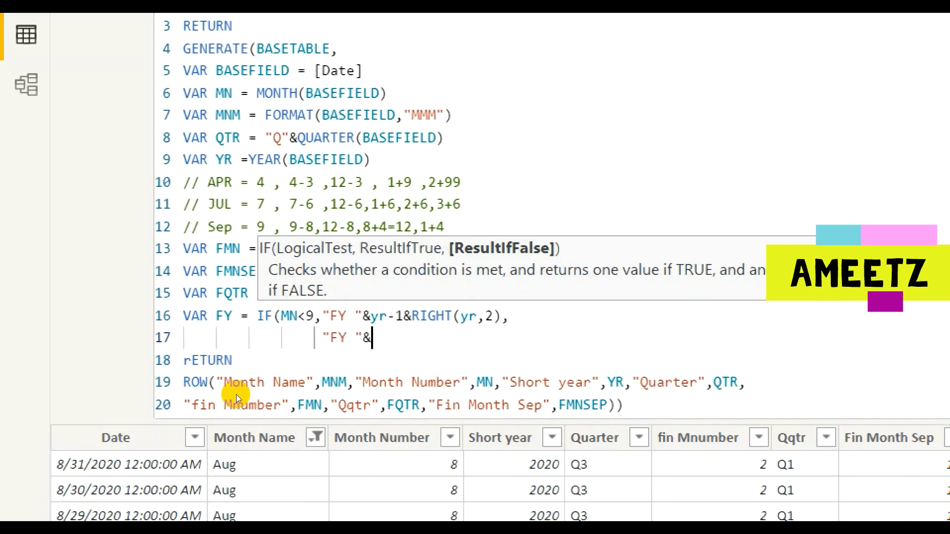
pyautogui.write('yr')
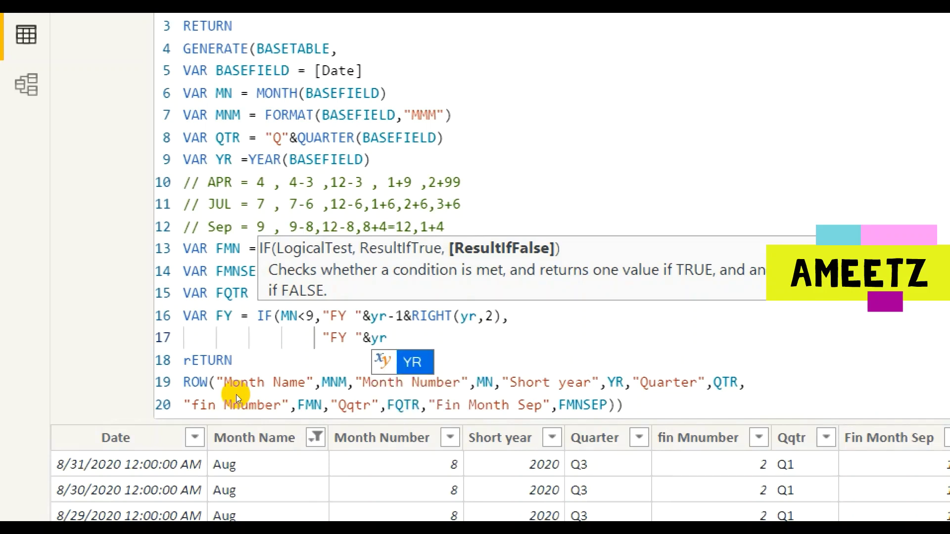
pyautogui.write('&ri')
pyautogui.press('Tab')
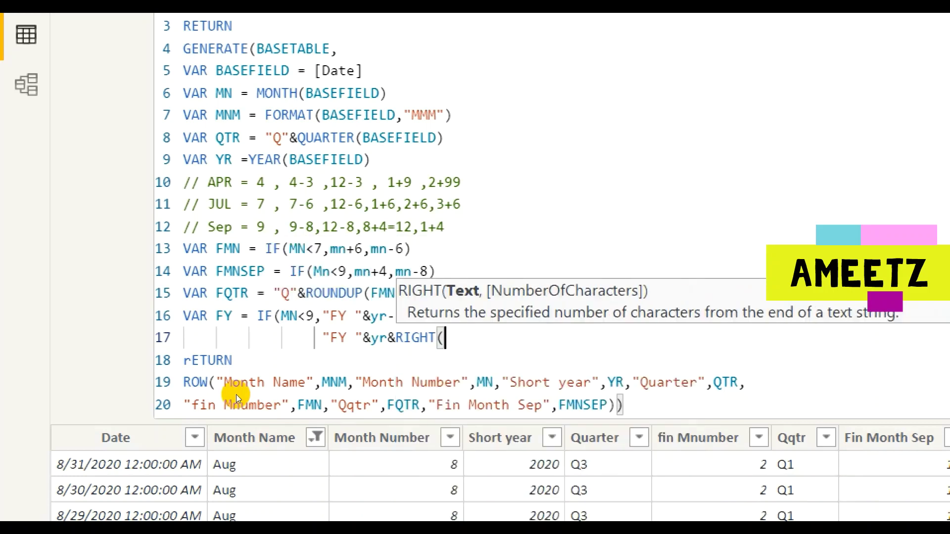
pyautogui.write('yr')
pyautogui.press('Tab')
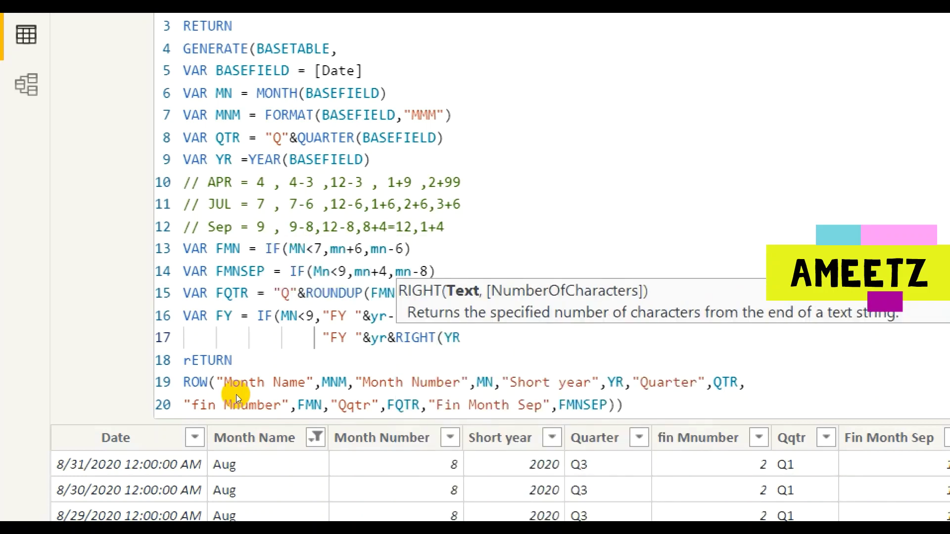
pyautogui.write('+1,2')
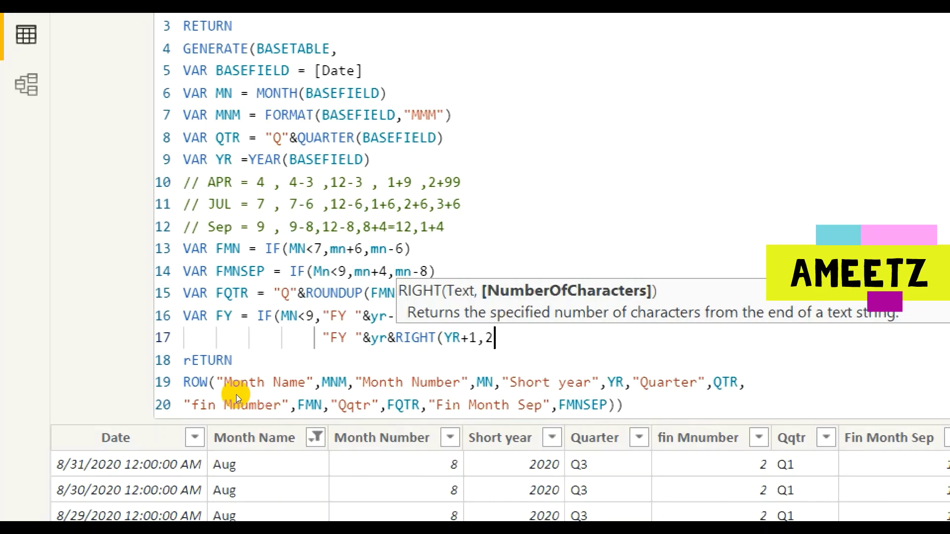
pyautogui.write('))')
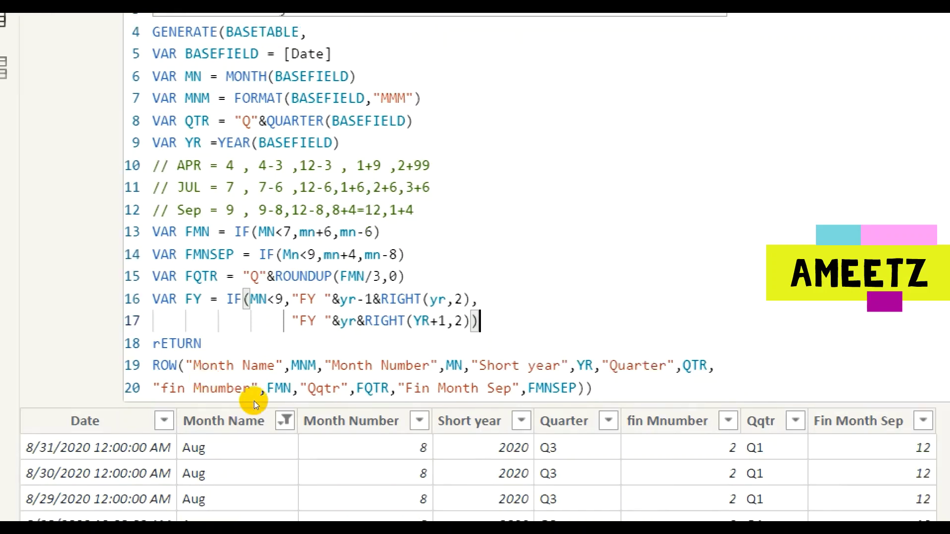
# Step: Add an "FY" column returning the FY variable at the end of the ROW function and commit the DATES formula
pyautogui.hotkey('ctrl', 'End')
pyautogui.press('Left')
pyautogui.press('Left')
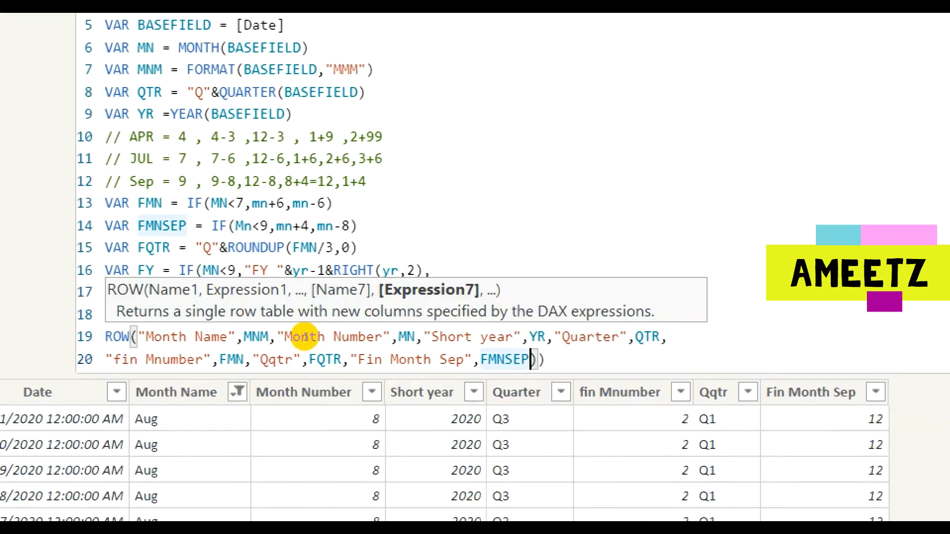
pyautogui.write(',"FY')
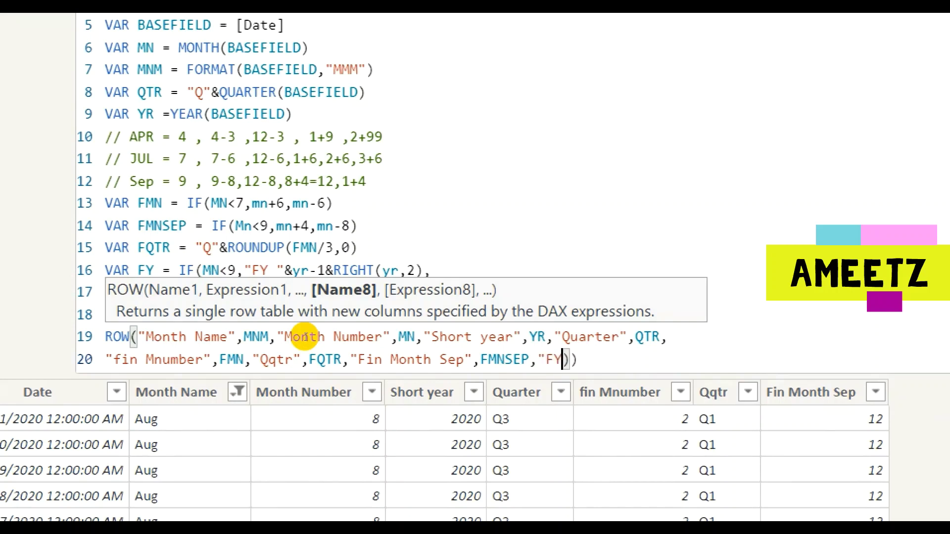
pyautogui.write('",')
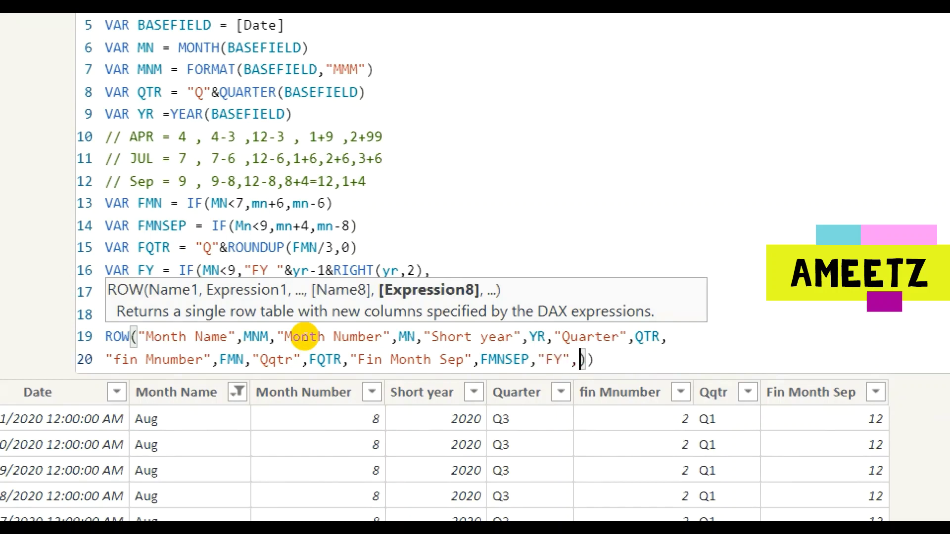
pyautogui.write('FY')
pyautogui.press('Tab')
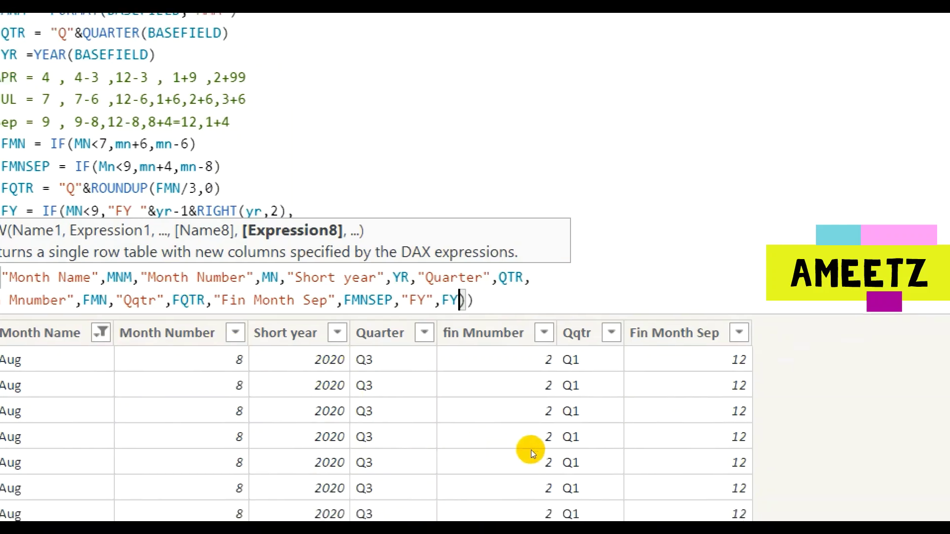
pyautogui.press('Return')
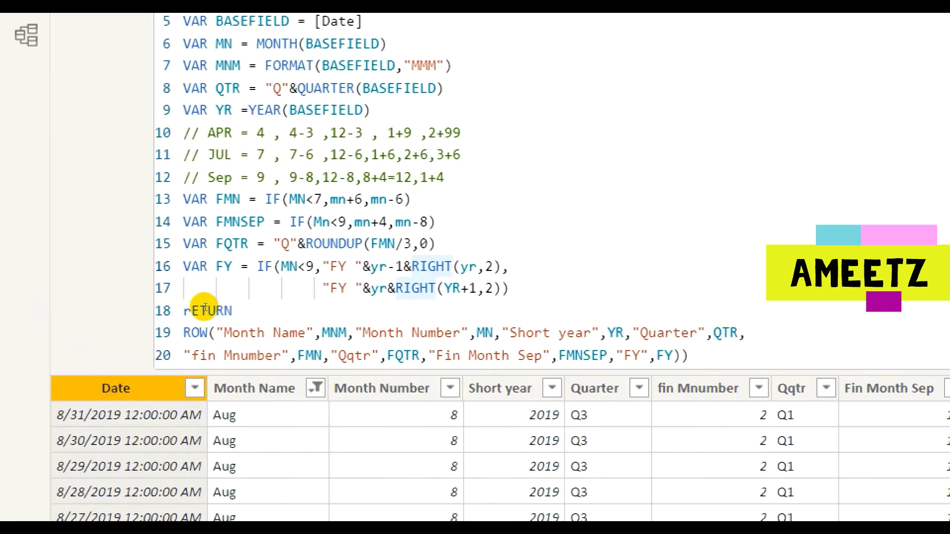
# Step: Insert a "-" separator before RIGHT in both results of the FY variable and commit the formula
pyautogui.write('"-')
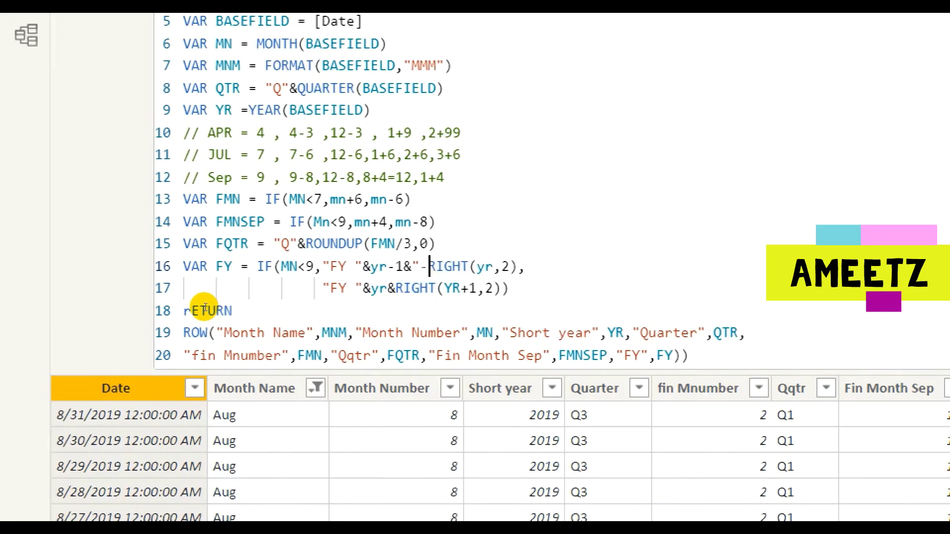
pyautogui.write('"')
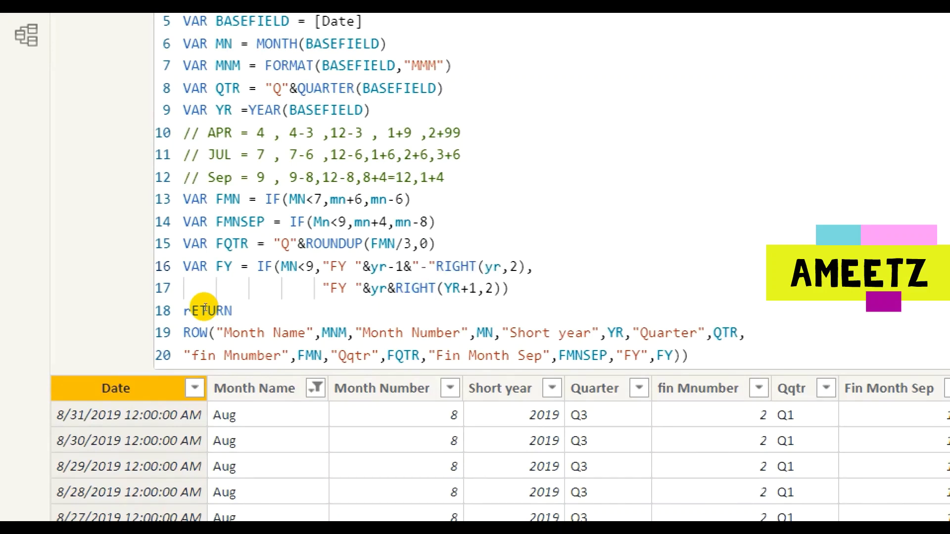
pyautogui.write('&')
pyautogui.press('Down')
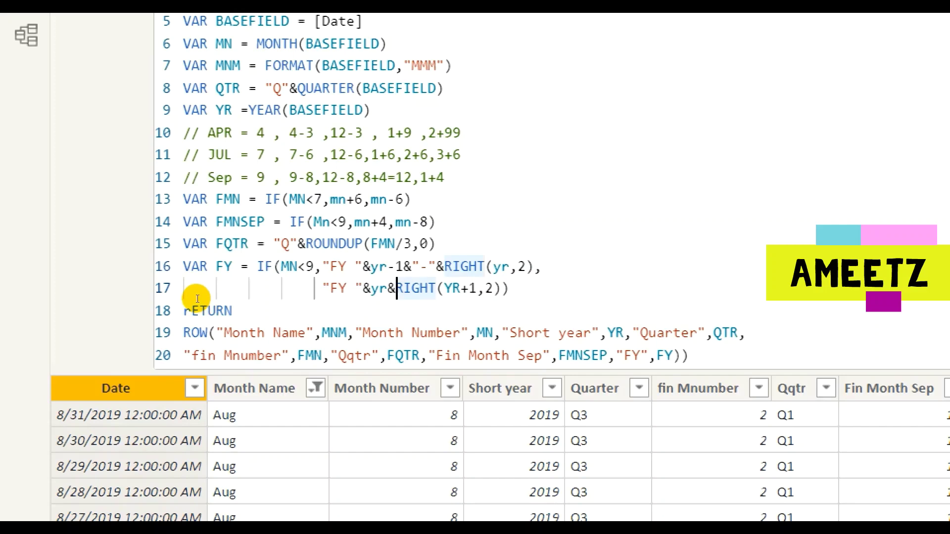
pyautogui.write('"-')
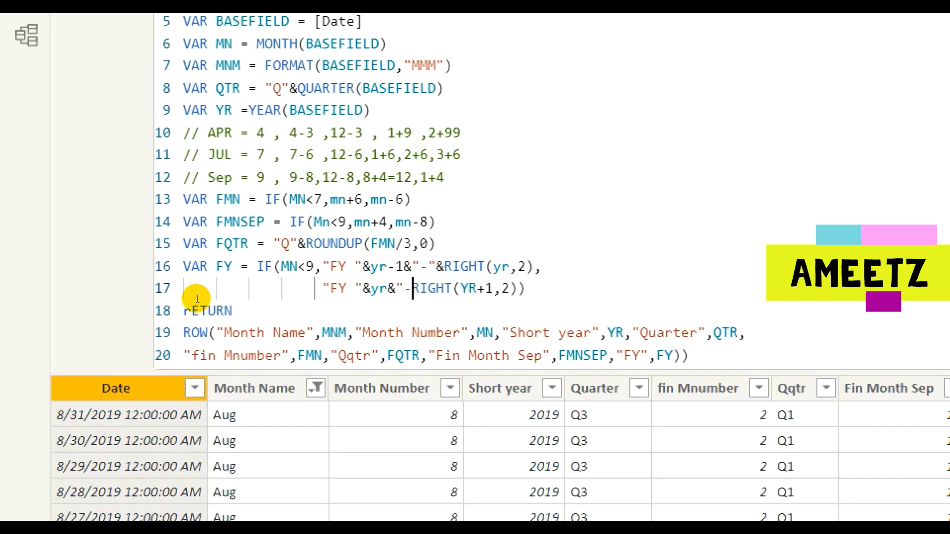
pyautogui.write('"&')
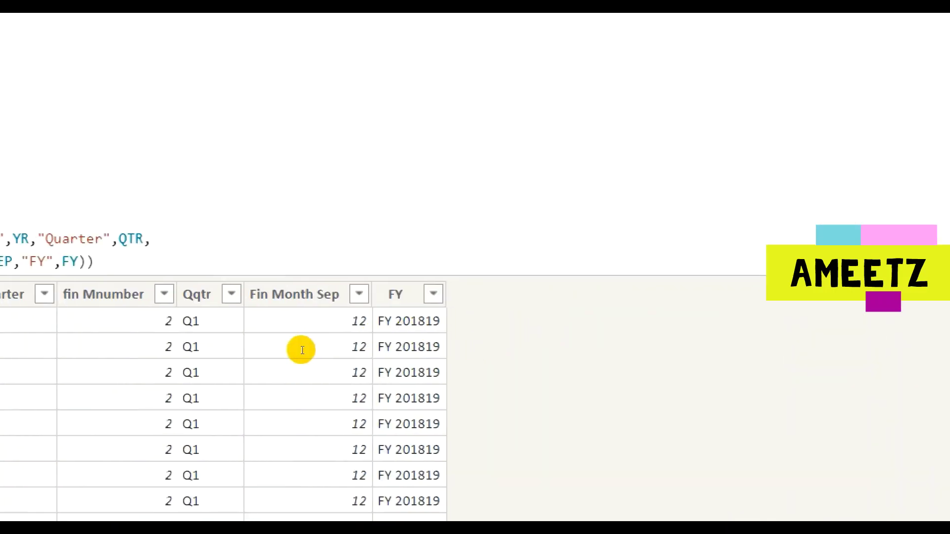
pyautogui.press('Return')
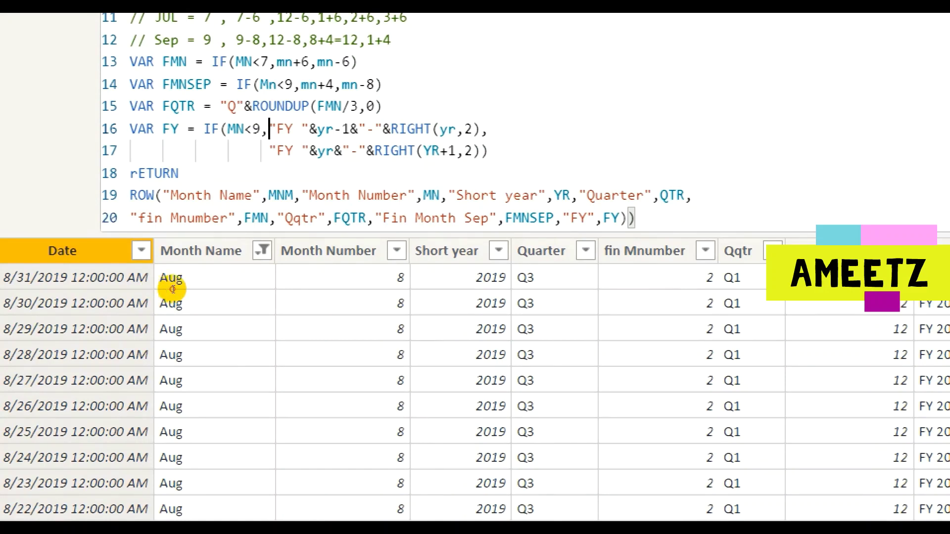
# Step: Review the true and false results of the FY variable's IF expression in the DATES formula
pyautogui.hotkey('shift', 'End')
pyautogui.press('Down')
pyautogui.hotkey('ctrl', 'shift', 'Left')
pyautogui.hotkey('ctrl', 'shift', 'Left')
pyautogui.hotkey('ctrl', 'shift', 'Left')
pyautogui.hotkey('ctrl', 'shift', 'Left')
pyautogui.hotkey('ctrl', 'shift', 'Left')
pyautogui.hotkey('ctrl', 'shift', 'Left')
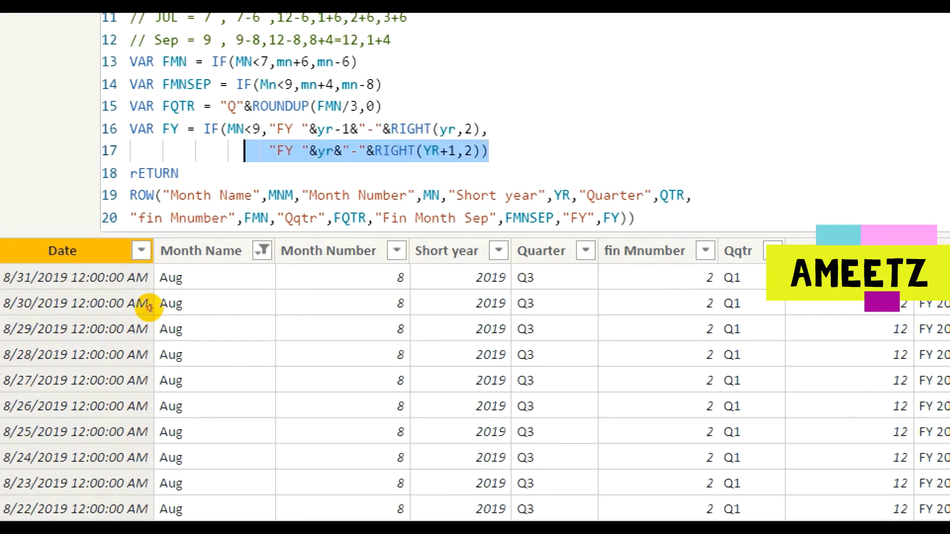
pyautogui.hotkey('shift', 'Right')
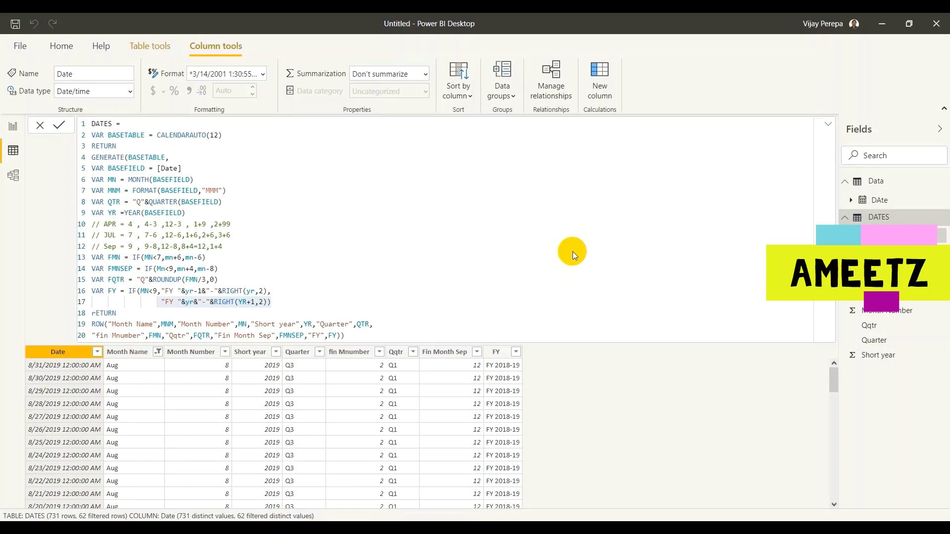
# Step: Add an enlarged table visual to the blank report page showing the Month Name field from DATES
pyautogui.click(13, 129)
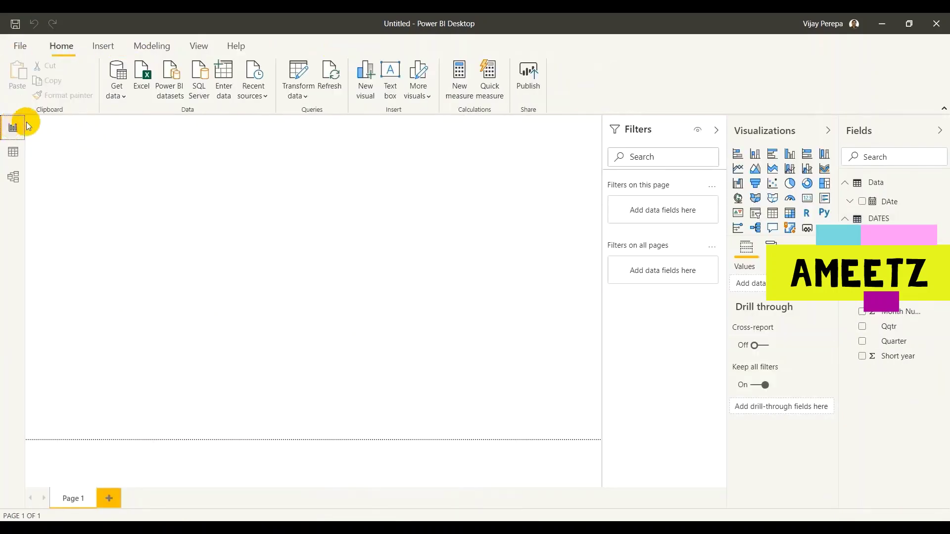
pyautogui.click(773, 218)
pyautogui.moveTo(152, 172); pyautogui.dragTo(193, 188)
pyautogui.moveTo(198, 267); pyautogui.dragTo(290, 335)
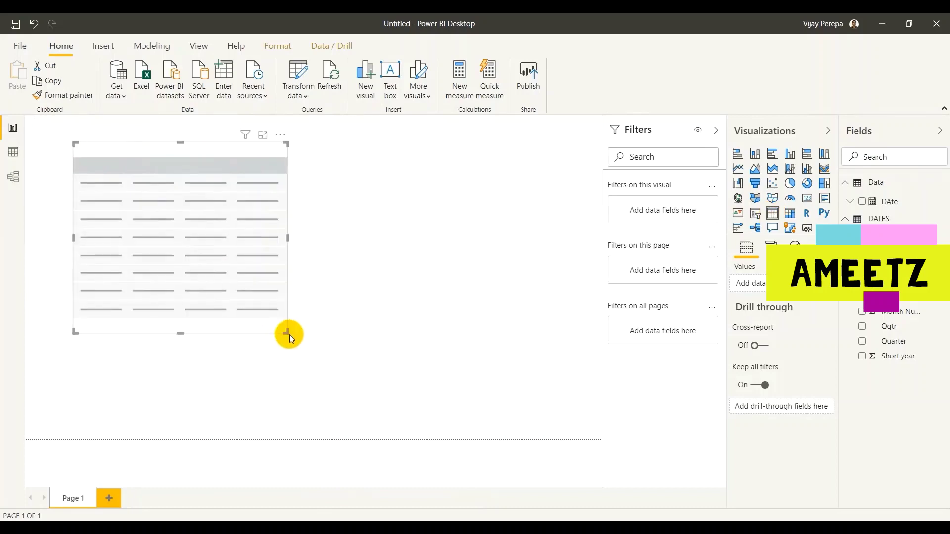
pyautogui.moveTo(915, 303); pyautogui.dragTo(188, 234)
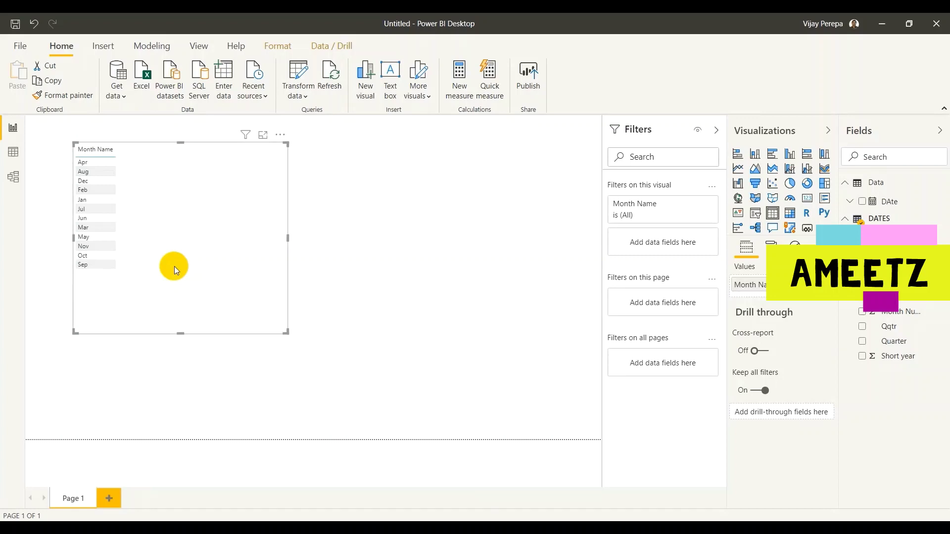
# Step: Set the table visual's grid text size to 18 pt and make the visual taller so all months fit
pyautogui.click(771, 246)
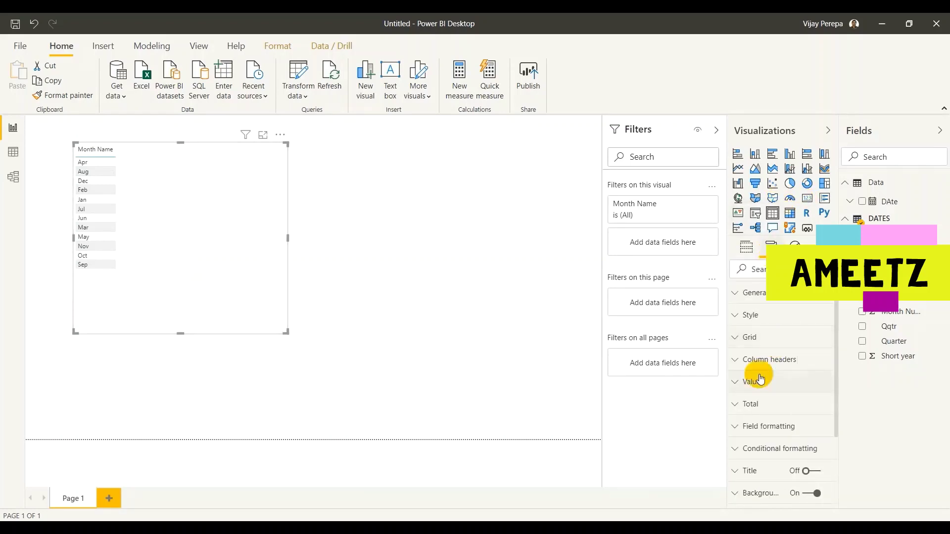
pyautogui.click(750, 337)
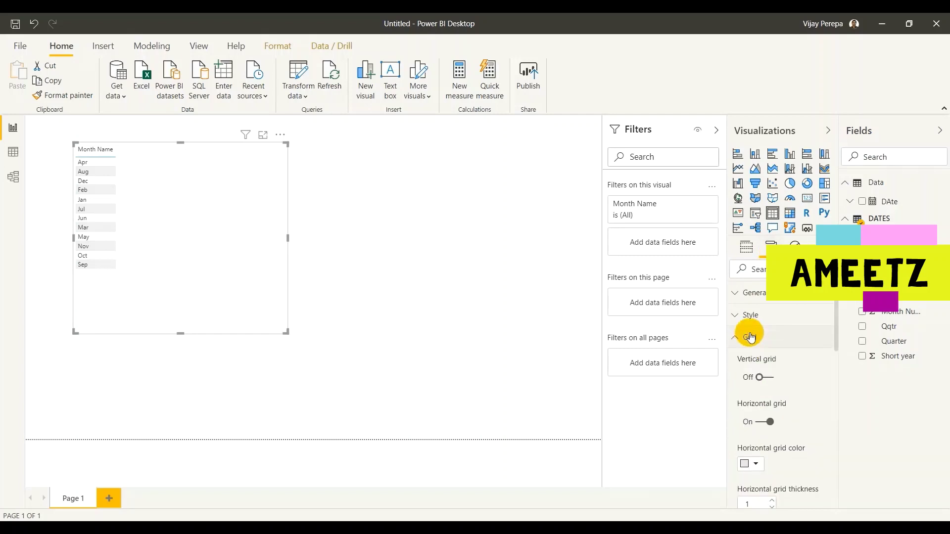
pyautogui.scroll(-5, 763, 449)
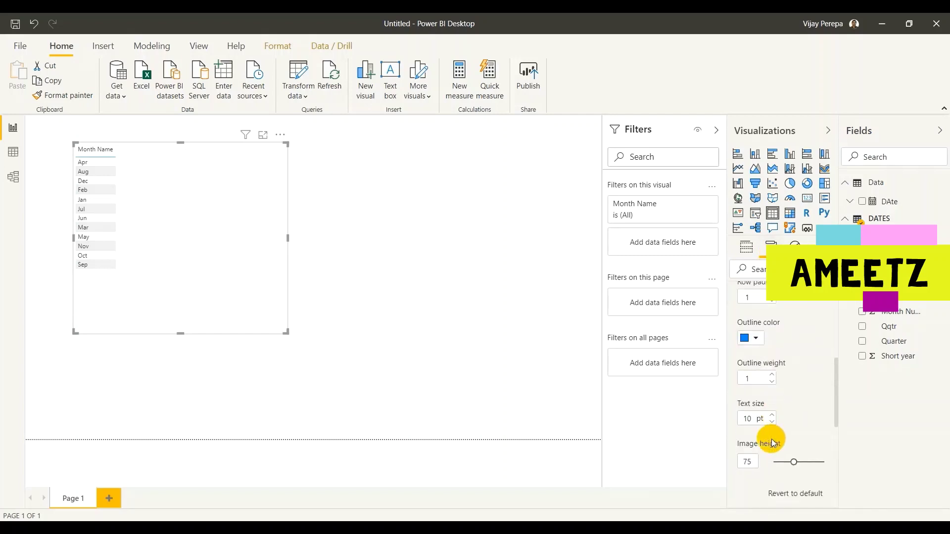
pyautogui.click(772, 415)
pyautogui.click(772, 415)
pyautogui.click(772, 416)
pyautogui.click(772, 416)
pyautogui.click(772, 415)
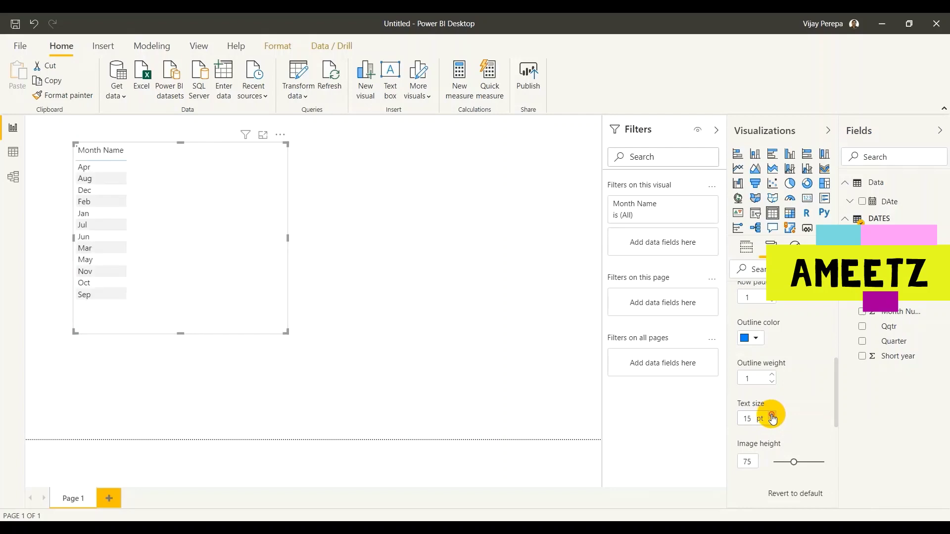
pyautogui.click(772, 415)
pyautogui.click(772, 416)
pyautogui.click(772, 416)
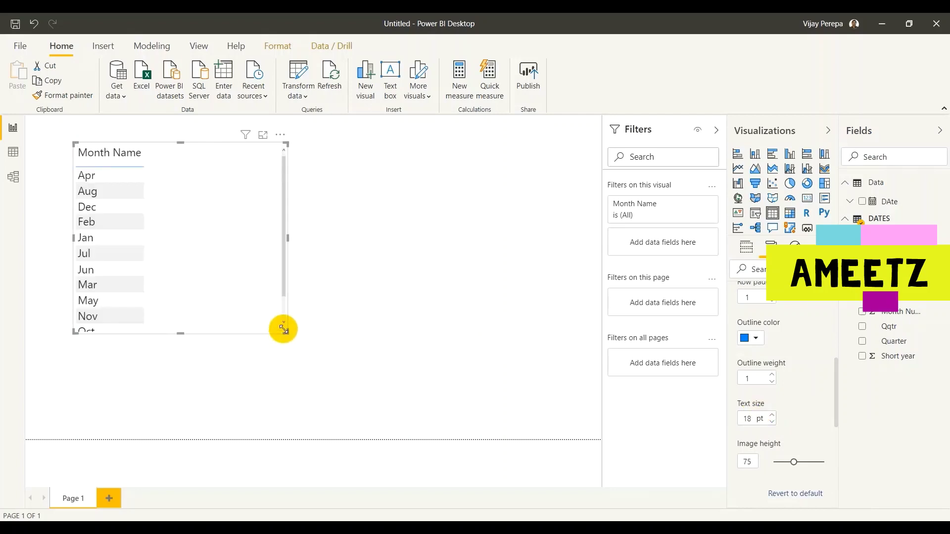
pyautogui.moveTo(285, 332); pyautogui.dragTo(287, 387)
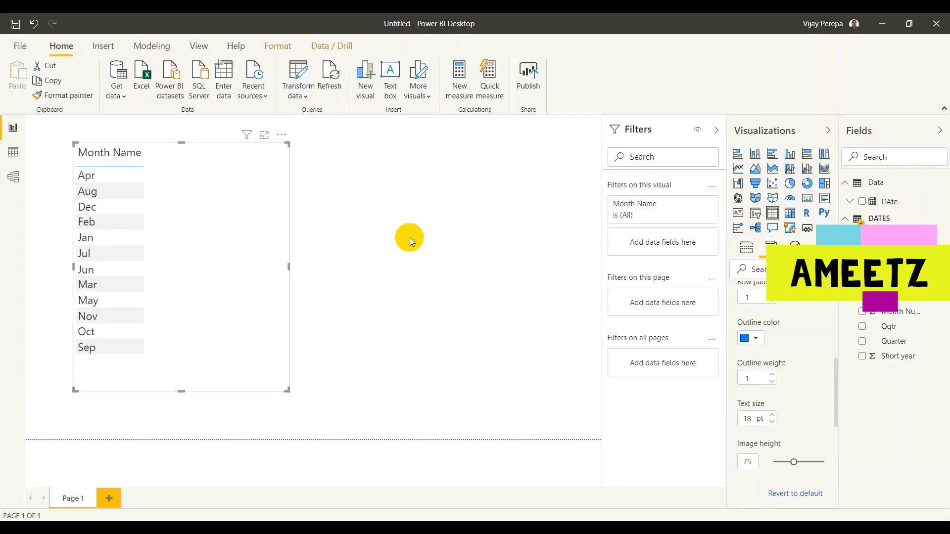
pyautogui.click(410, 241)
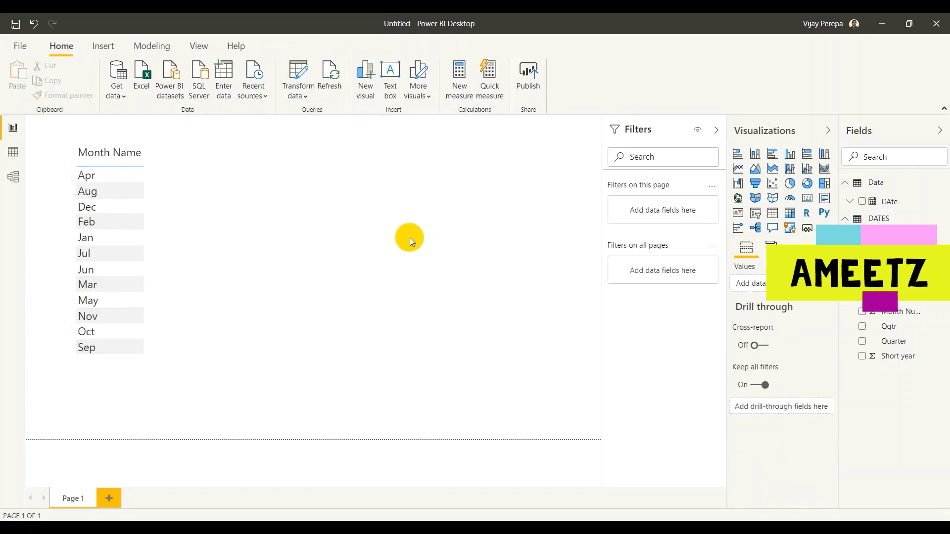
# Step: Sort the Month Name column of DATES by Month Number and check the month order in the table visual
pyautogui.click(915, 303)
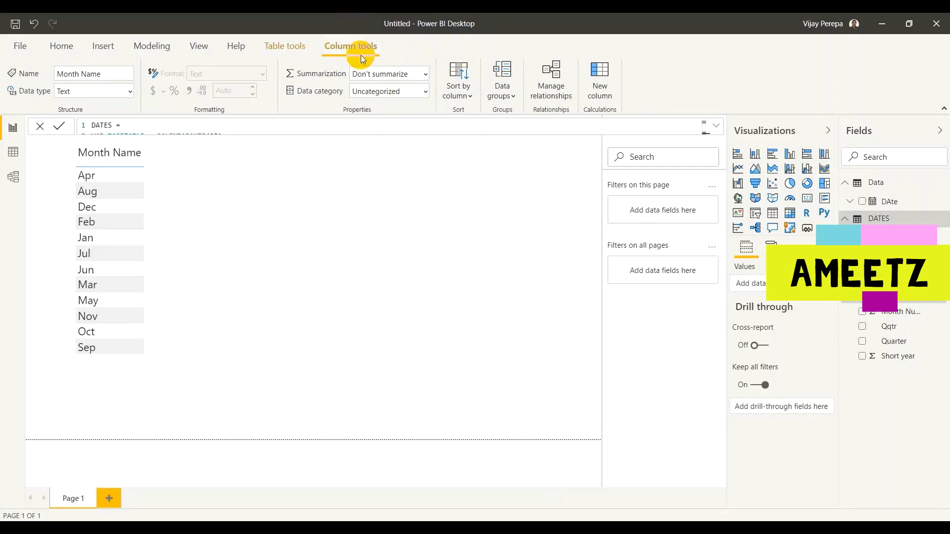
pyautogui.click(456, 94)
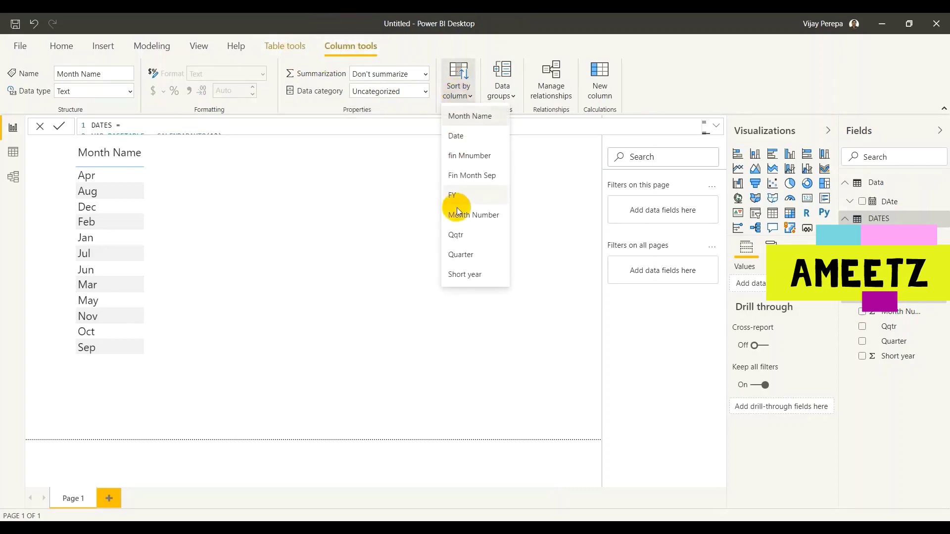
pyautogui.click(478, 225)
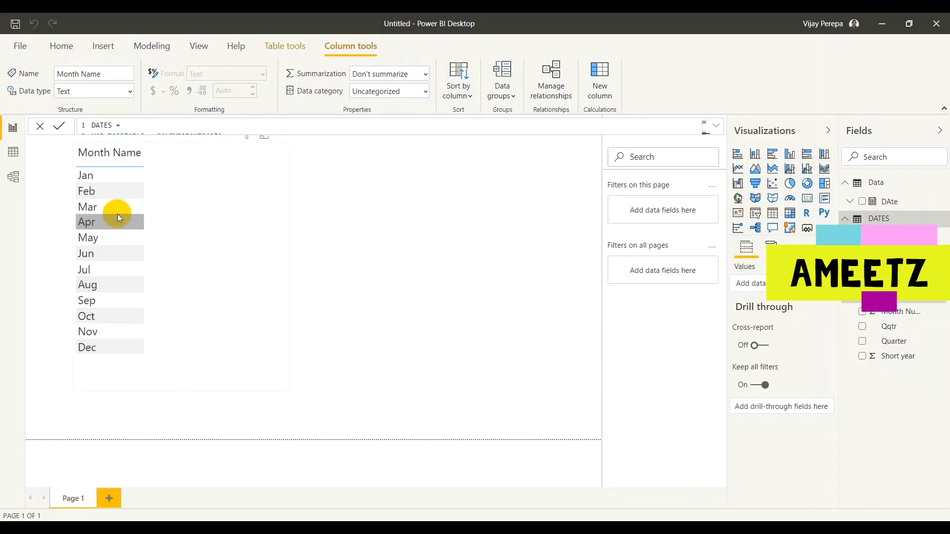
pyautogui.click(153, 353)
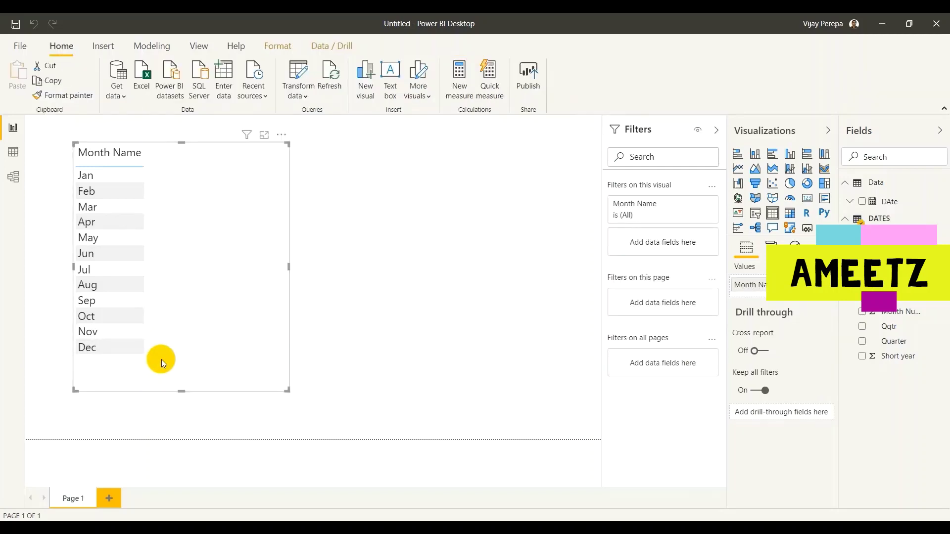
pyautogui.click(441, 320)
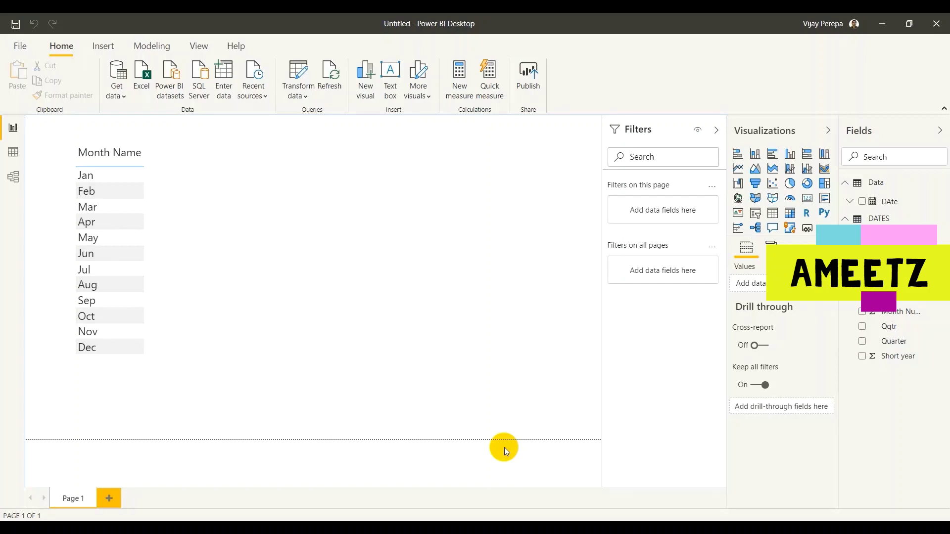
# Step: Sort the Month Name column of DATES by Fin Month Sep and check the month order in the table visual
pyautogui.click(909, 301)
pyautogui.click(462, 91)
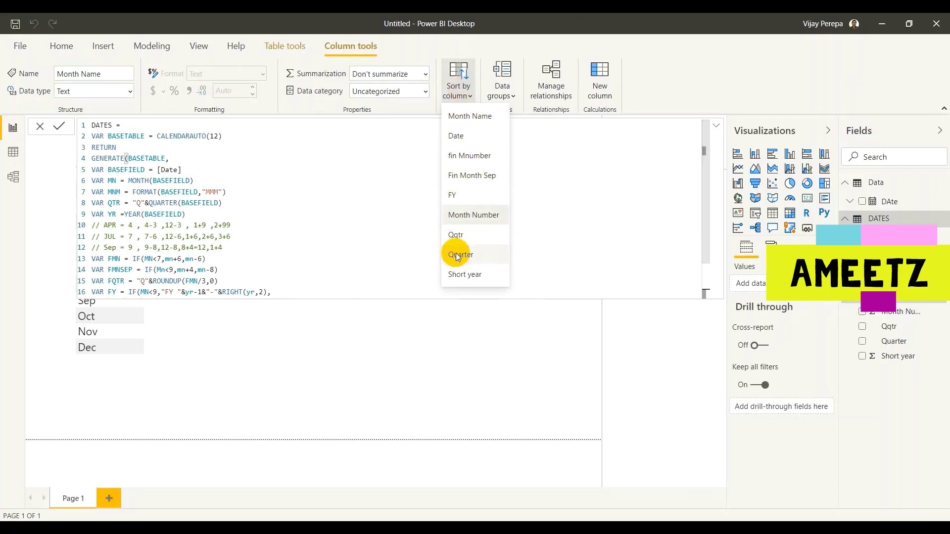
pyautogui.click(479, 180)
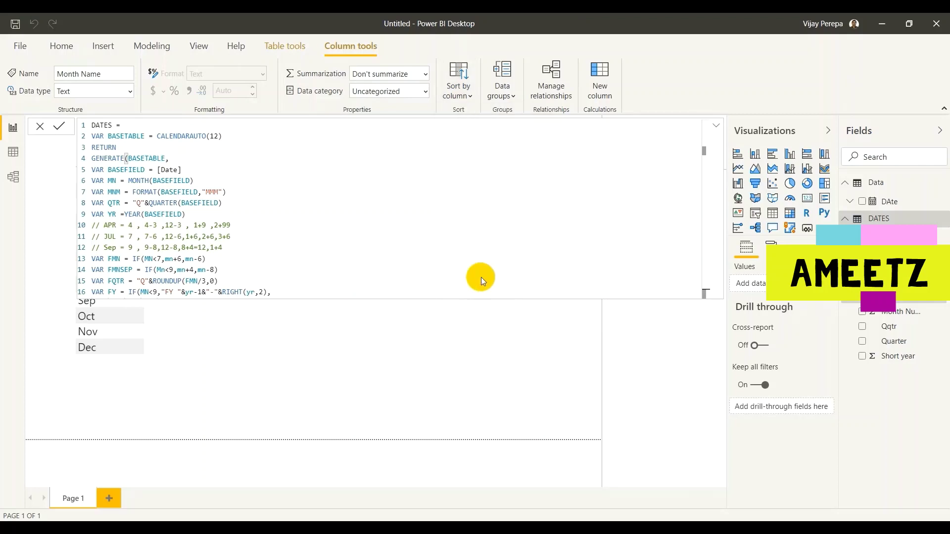
pyautogui.click(473, 345)
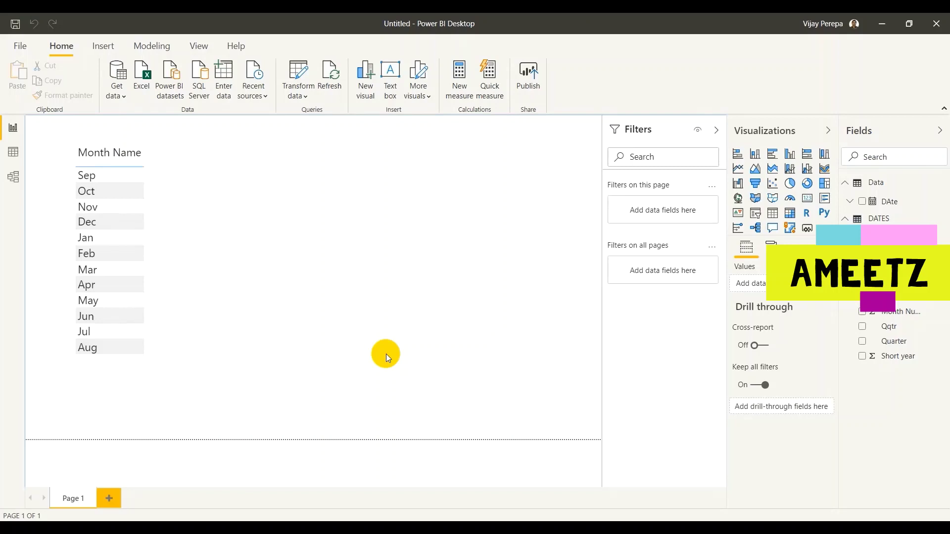
# Step: In the data view, start a new variable QSEP on its own line below the FY variable in the DATES formula
pyautogui.click(13, 157)
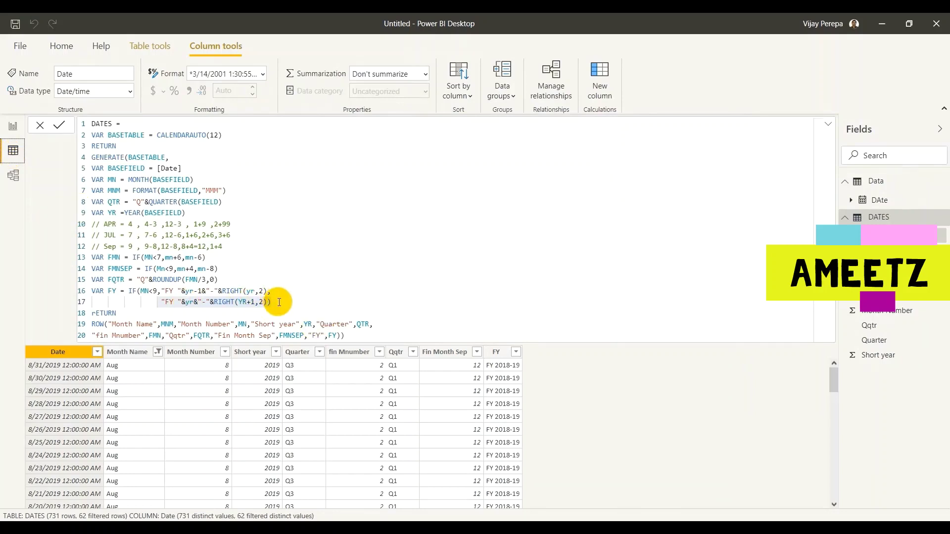
pyautogui.click(279, 302)
pyautogui.press('Return')
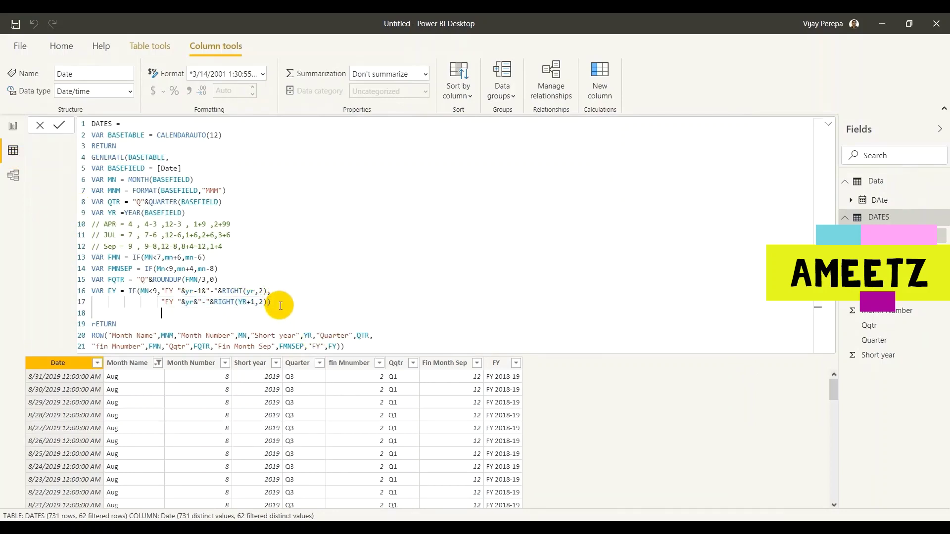
pyautogui.press('BackSpace')
pyautogui.press('BackSpace')
pyautogui.press('BackSpace')
pyautogui.press('BackSpace')
pyautogui.write('VAR QSEP = RO')
pyautogui.press('BackSpace')
pyautogui.press('BackSpace')
# Step: Define the QSEP variable as "Q"&ROUNDUP(FMNSEP/3,0)
pyautogui.write('"Q"&round')
pyautogui.press('Down')
pyautogui.press('Down')
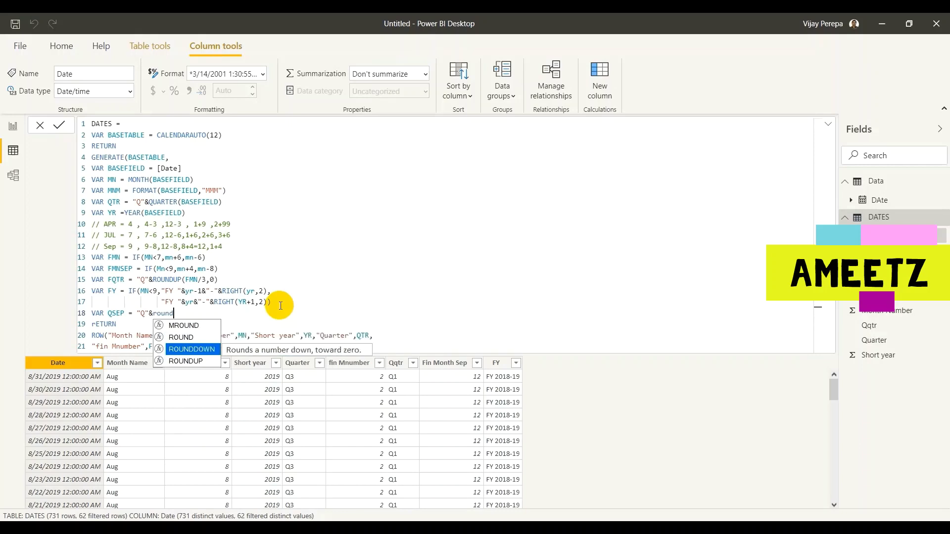
pyautogui.press('Up')
pyautogui.press('Down')
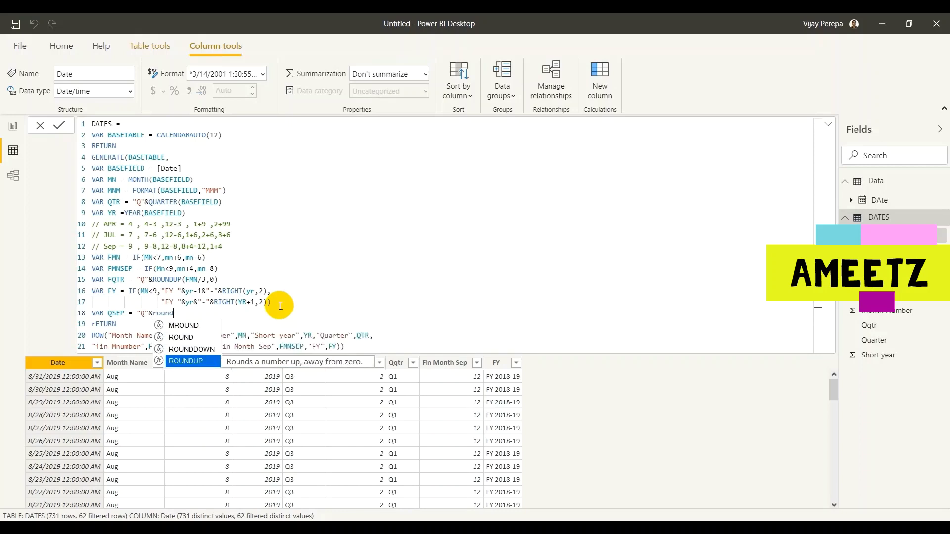
pyautogui.press('Tab')
pyautogui.write('fm')
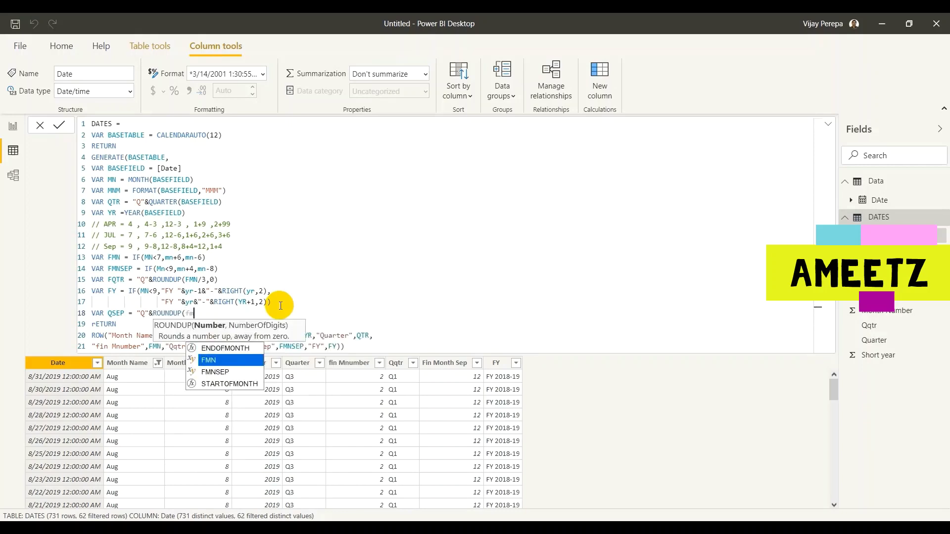
pyautogui.press('Down')
pyautogui.press('Tab')
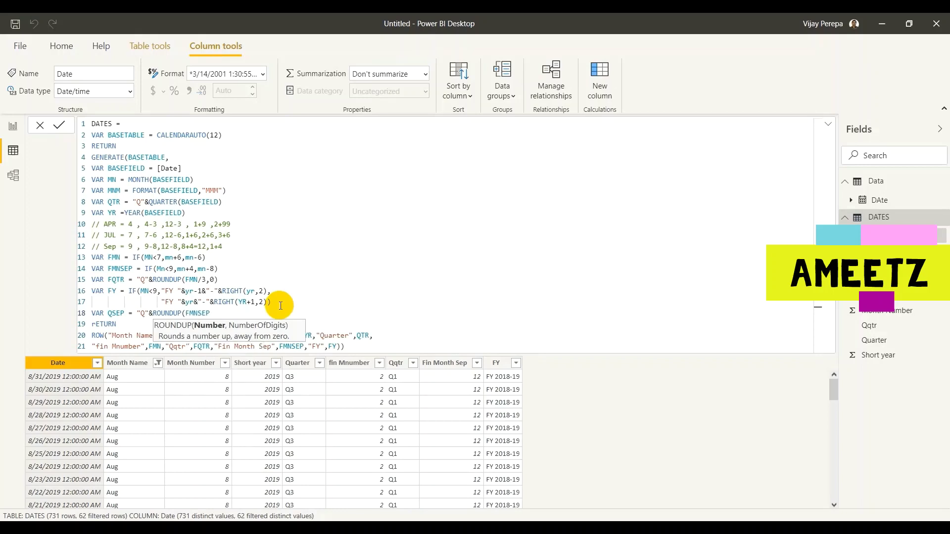
pyautogui.write('/3,0)')
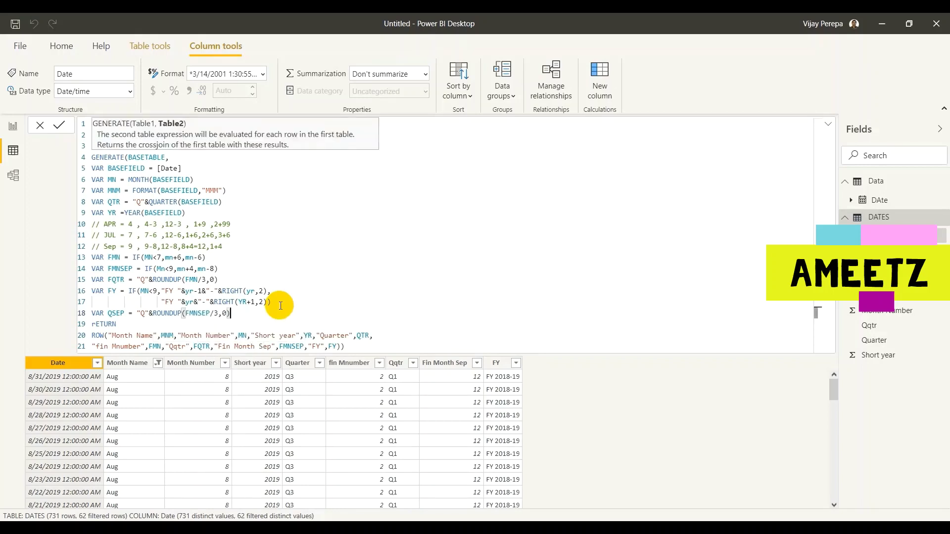
# Step: Append a column name "FinMonthNumber Sep" after the FY pair in the ROW function of the DATES formula
pyautogui.click(337, 347)
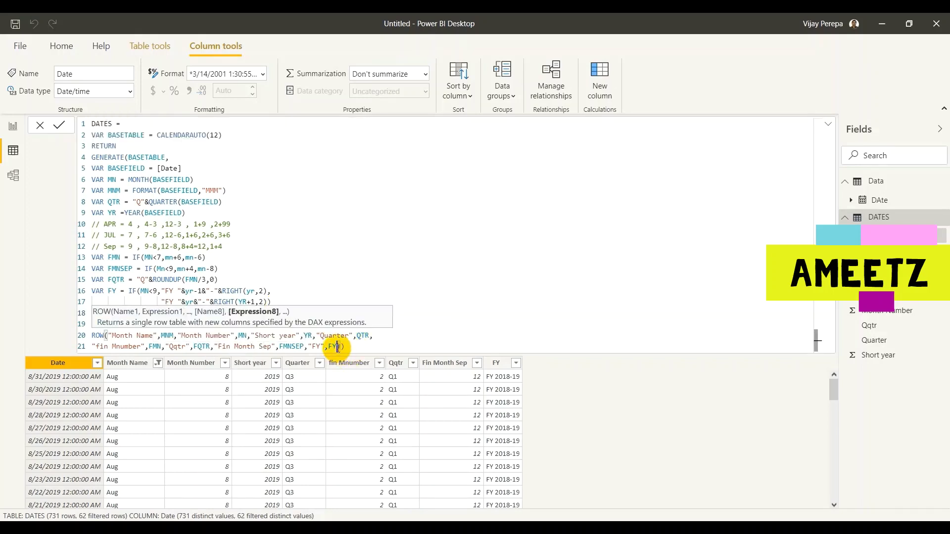
pyautogui.write(',"')
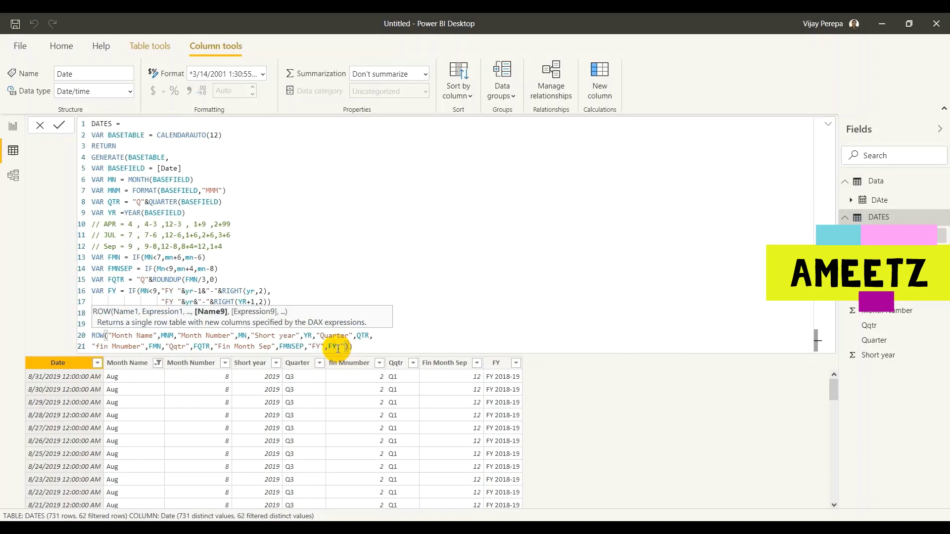
pyautogui.write('Fin')
pyautogui.write('MonthNumber')
pyautogui.write(' Spe')
pyautogui.press('BackSpace')
pyautogui.press('BackSpace')
pyautogui.write("e'>")
pyautogui.press('BackSpace')
pyautogui.press('BackSpace')
pyautogui.write('p",')
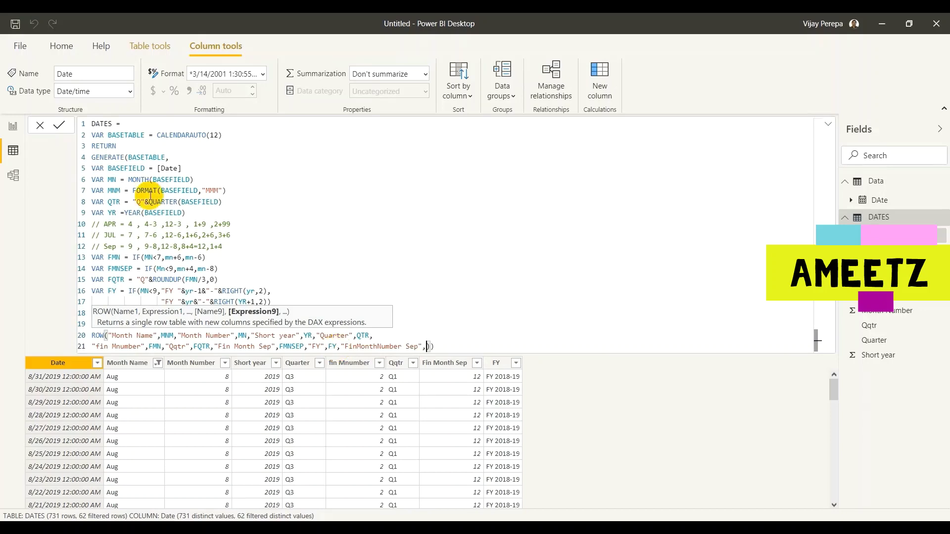
# Step: Enter QSEP as the expression for the "FinMonthNumber Sep" column in the ROW function
pyautogui.click(151, 229)
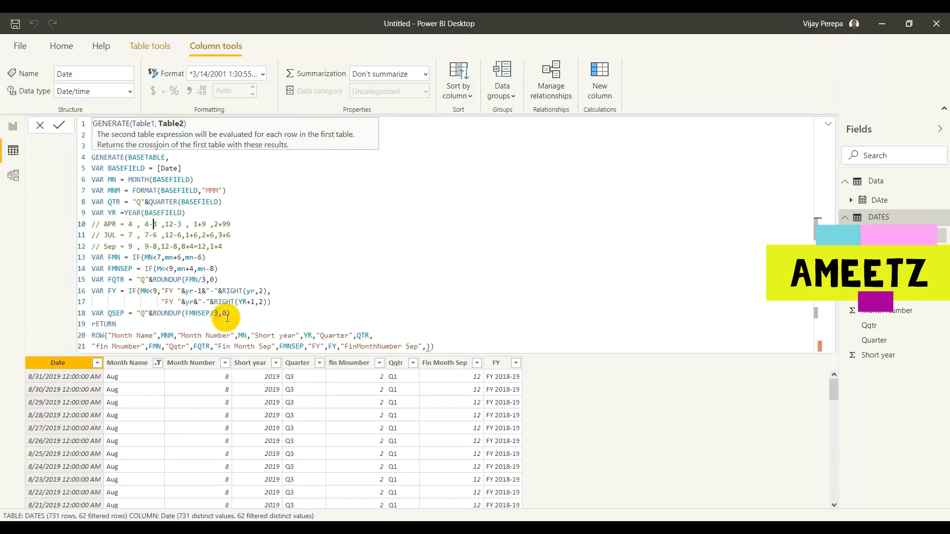
pyautogui.click(426, 347)
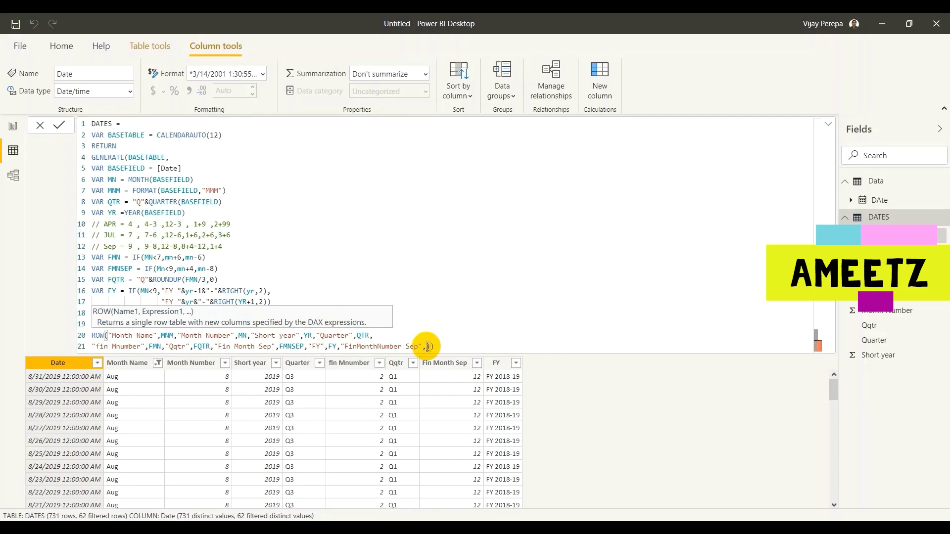
pyautogui.write('fmnsep')
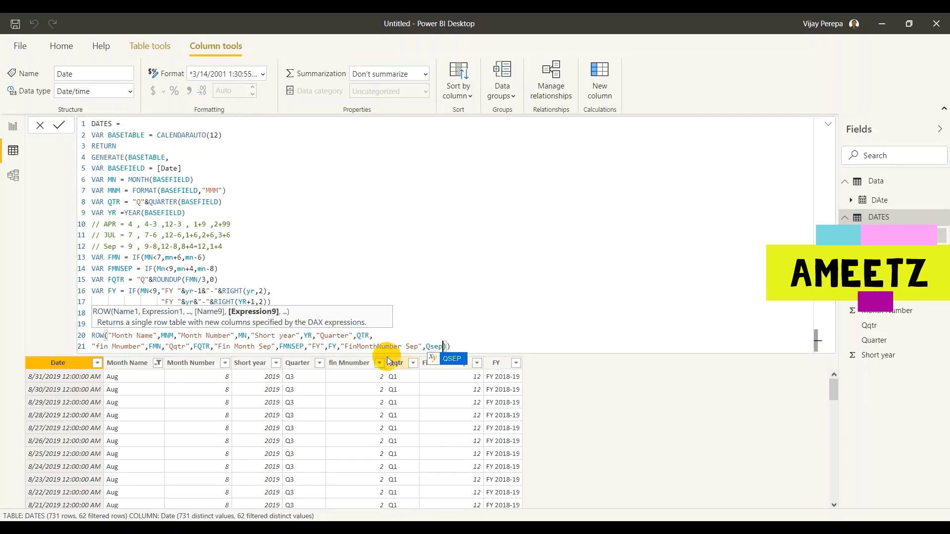
pyautogui.click(436, 362)
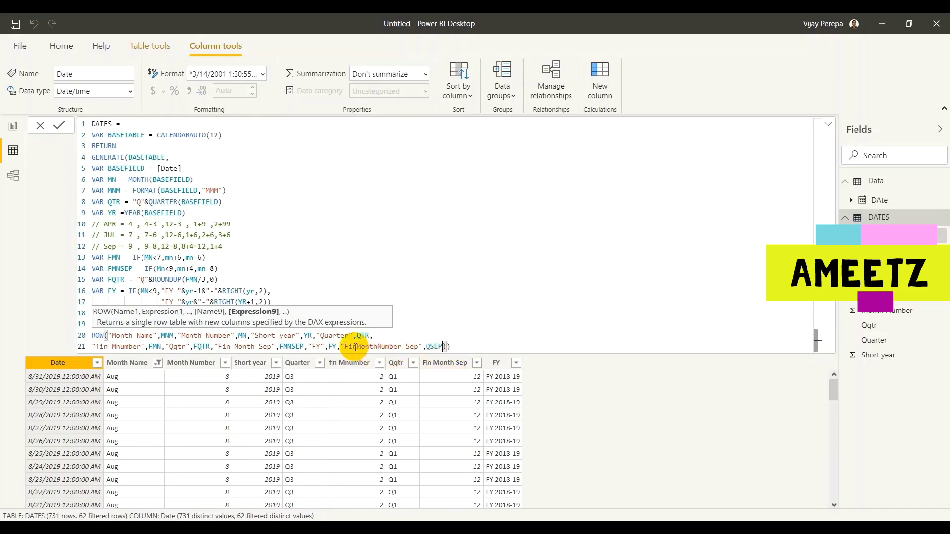
# Step: Change the last column name in the ROW function to "QsepSep"
pyautogui.click(401, 347)
pyautogui.moveTo(404, 346); pyautogui.dragTo(341, 347)
pyautogui.write('Qs')
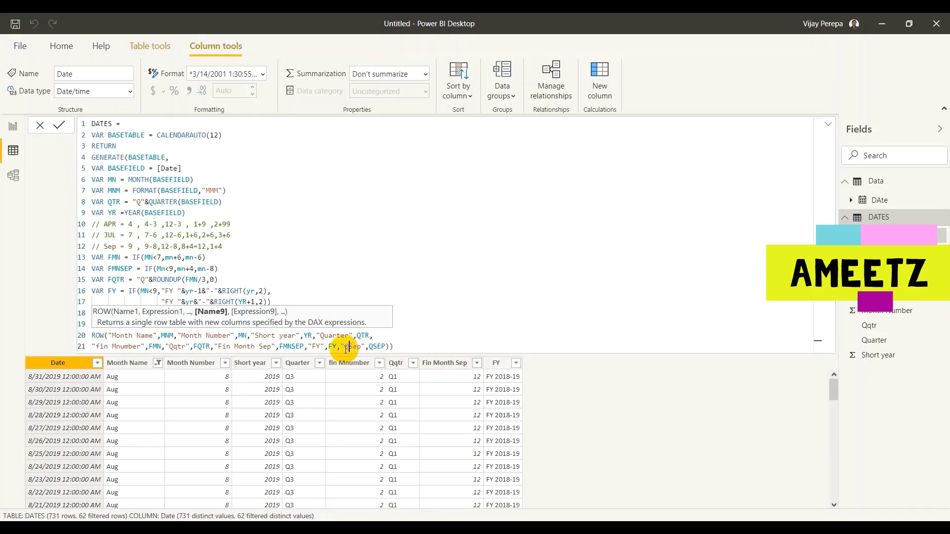
pyautogui.write('ep')
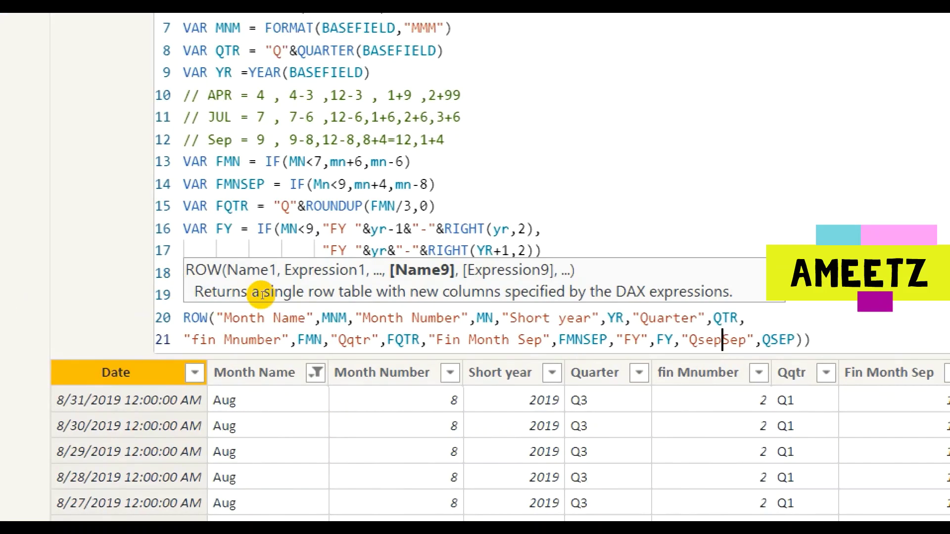
# Step: Review the fiscal variables in the DATES formula and the QsepSep name and expression pair in ROW
pyautogui.press('Up')
pyautogui.press('Up')
pyautogui.press('Up')
pyautogui.press('Up')
pyautogui.press('Up')
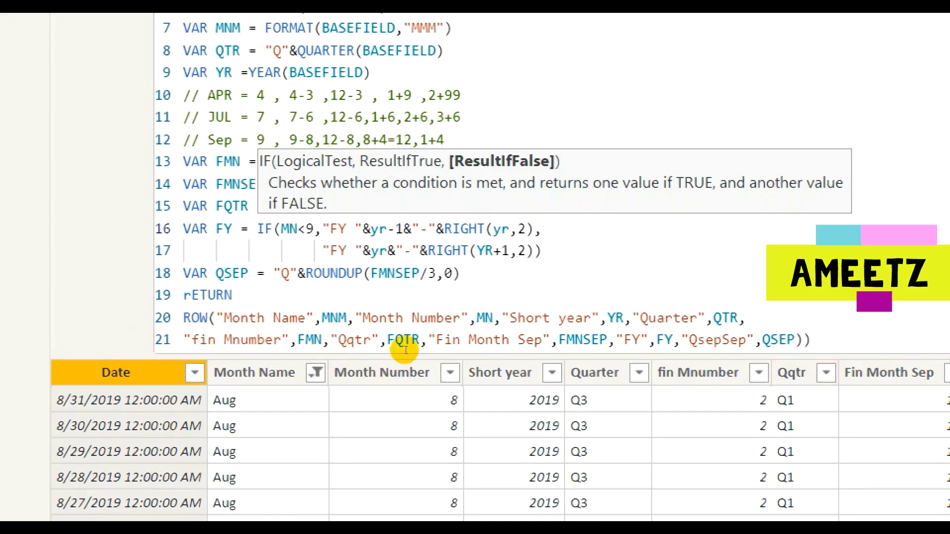
pyautogui.press('Down')
pyautogui.press('Down')
pyautogui.press('Down')
pyautogui.press('Down')
pyautogui.press('Down')
pyautogui.press('End')
pyautogui.hotkey('ctrl', 'Left')
pyautogui.hotkey('ctrl', 'Left')
pyautogui.hotkey('ctrl', 'Left')
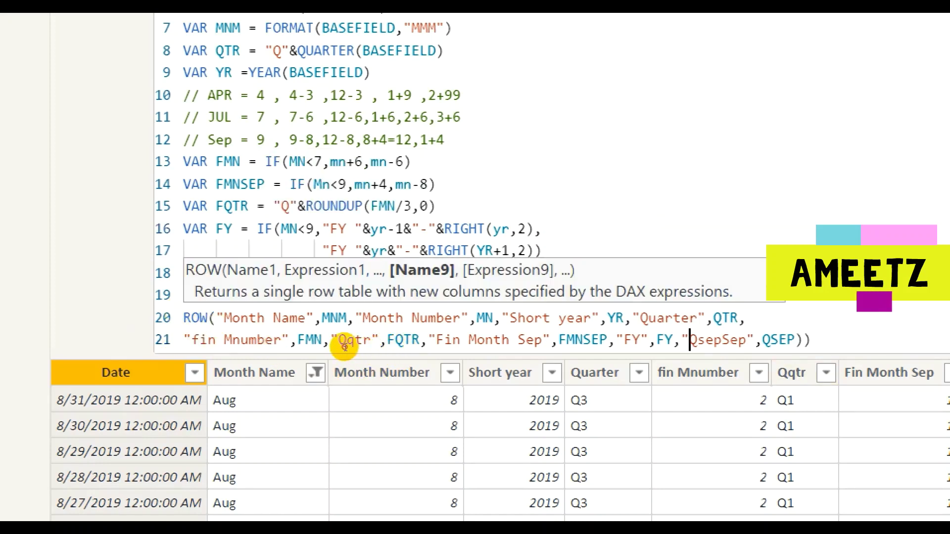
pyautogui.hotkey('shift', 'Right')
pyautogui.hotkey('shift', 'Right')
pyautogui.hotkey('shift', 'Right')
pyautogui.hotkey('shift', 'Right')
pyautogui.hotkey('shift', 'Right')
pyautogui.hotkey('shift', 'Right')
pyautogui.hotkey('shift', 'Right')
pyautogui.hotkey('shift', 'Right')
pyautogui.hotkey('shift', 'Right')
pyautogui.hotkey('shift', 'Right')
pyautogui.hotkey('shift', 'Right')
pyautogui.hotkey('shift', 'Right')
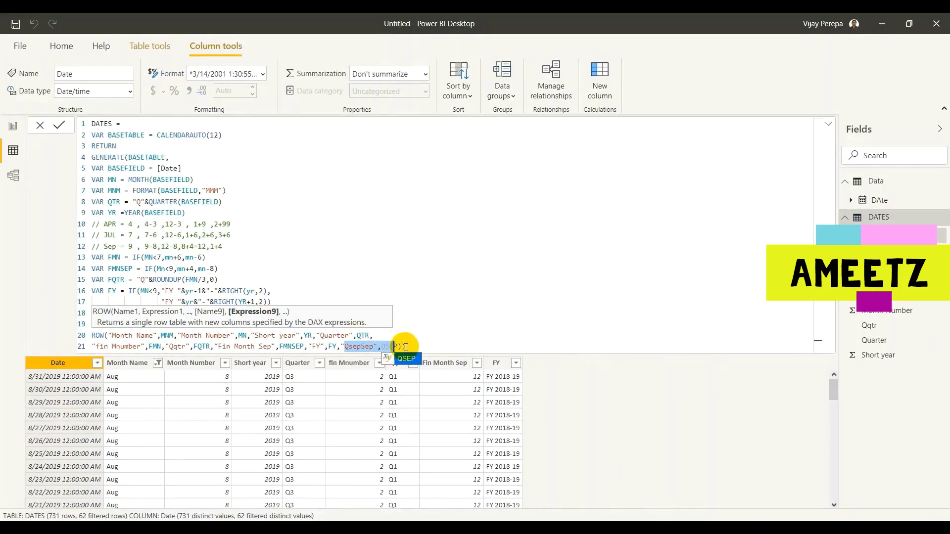
# Step: Commit the DATES formula and add the QsepSep field to the Month Name table visual on the report page
pyautogui.click(408, 347)
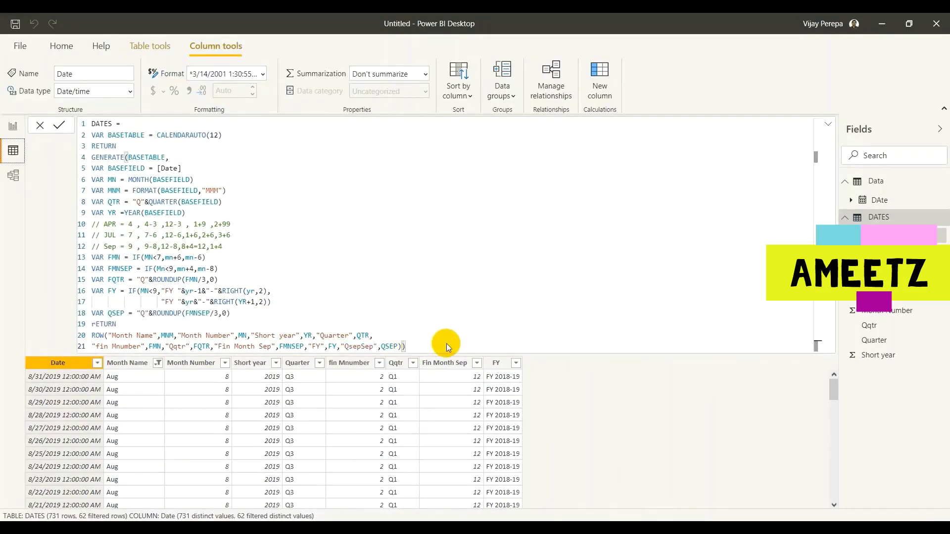
pyautogui.press('Return')
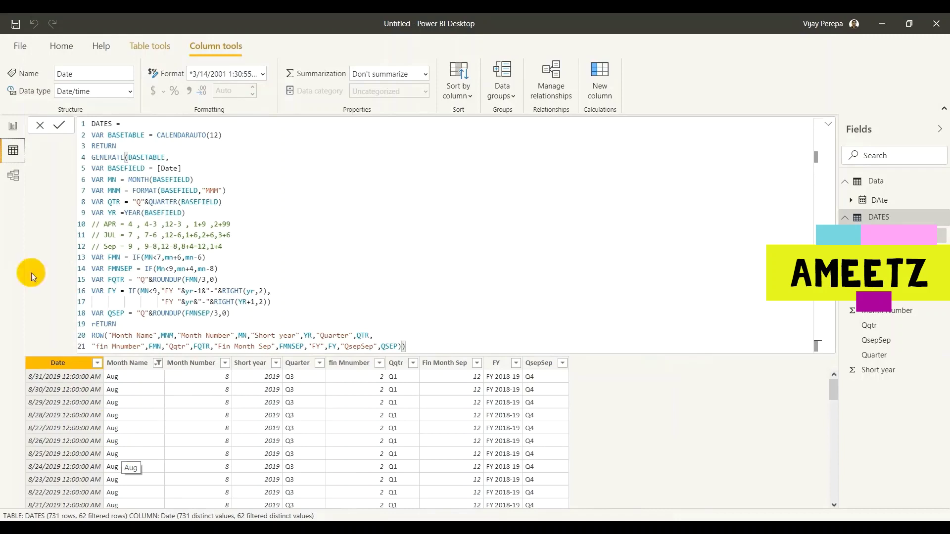
pyautogui.click(13, 127)
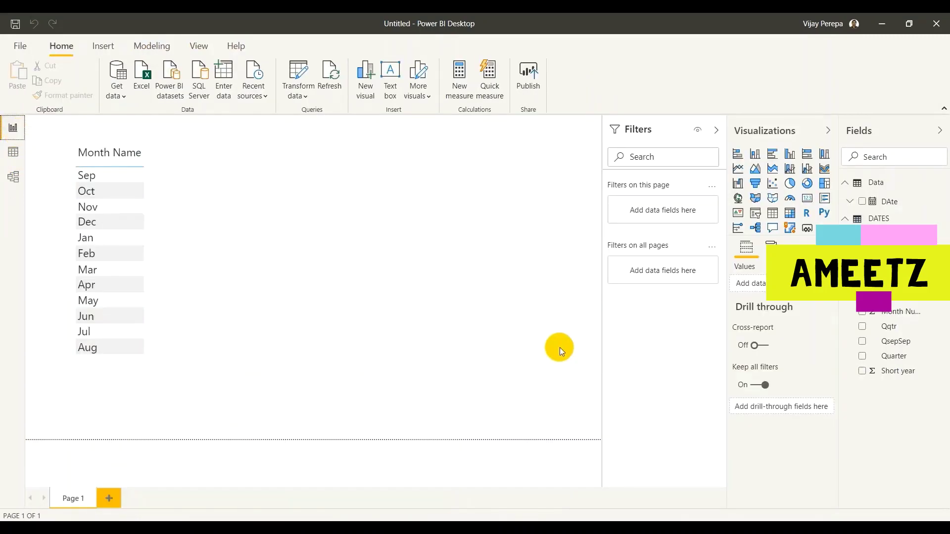
pyautogui.moveTo(893, 341); pyautogui.dragTo(192, 283)
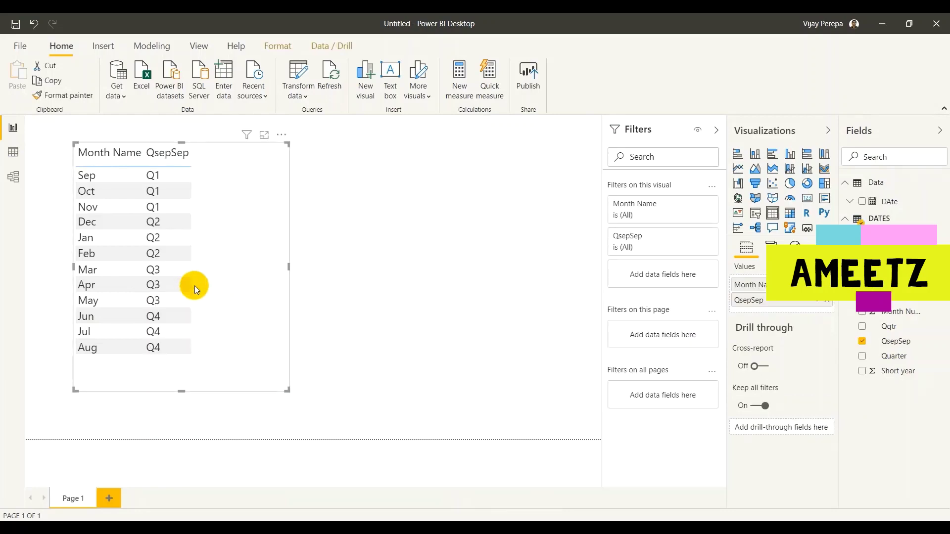